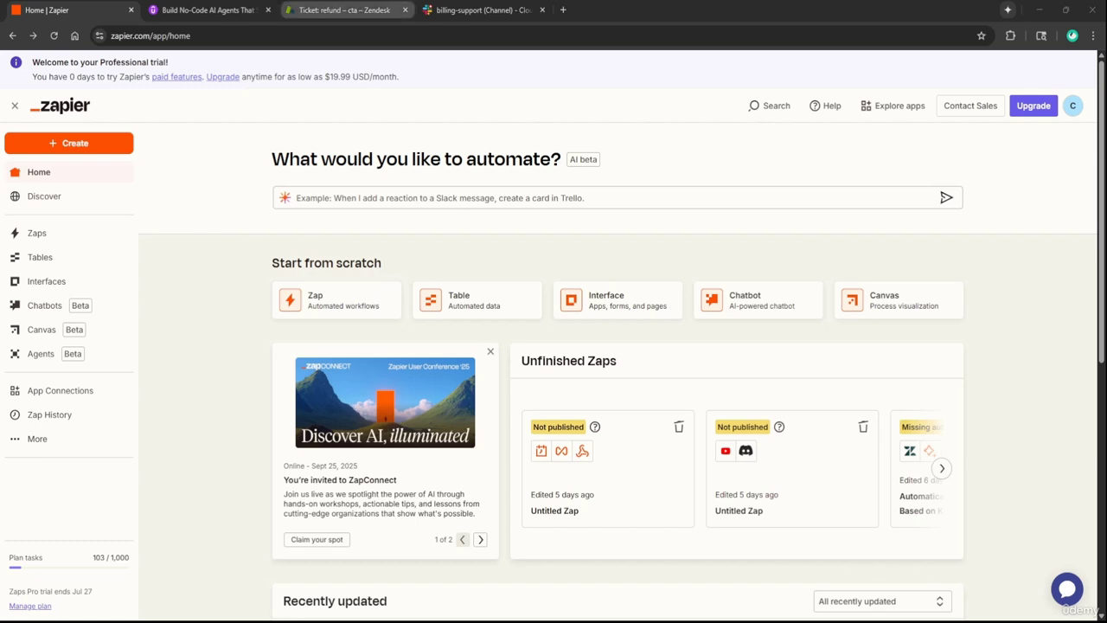
Review the Zendesk refund ticket and the Slack billing-support channel, then bring up the Udemy course curriculum
left_click(321, 8)
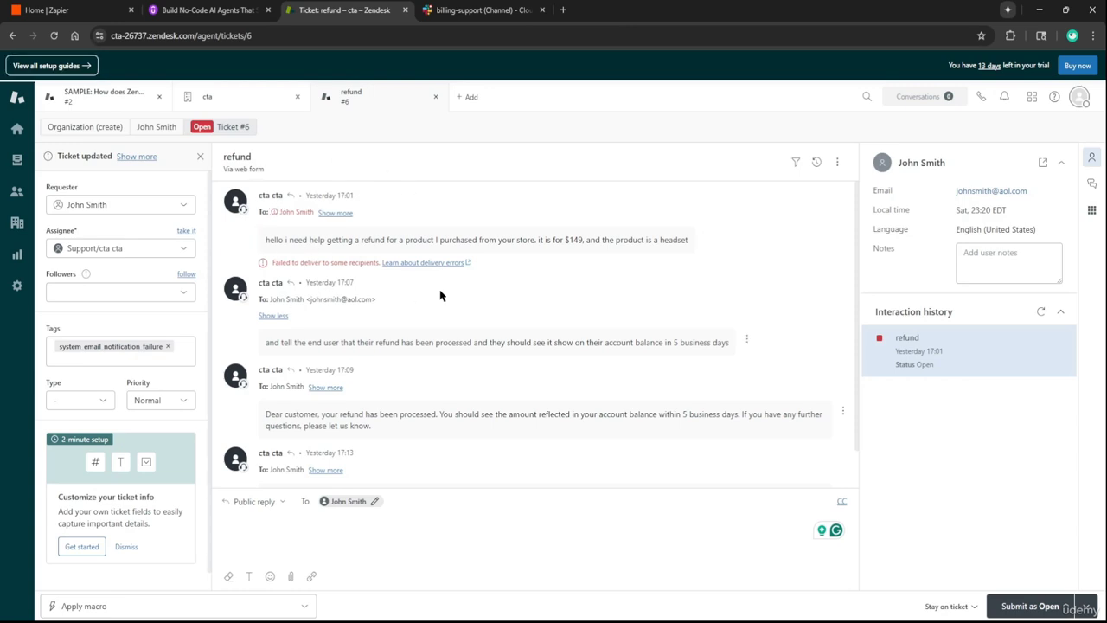
left_click(484, 11)
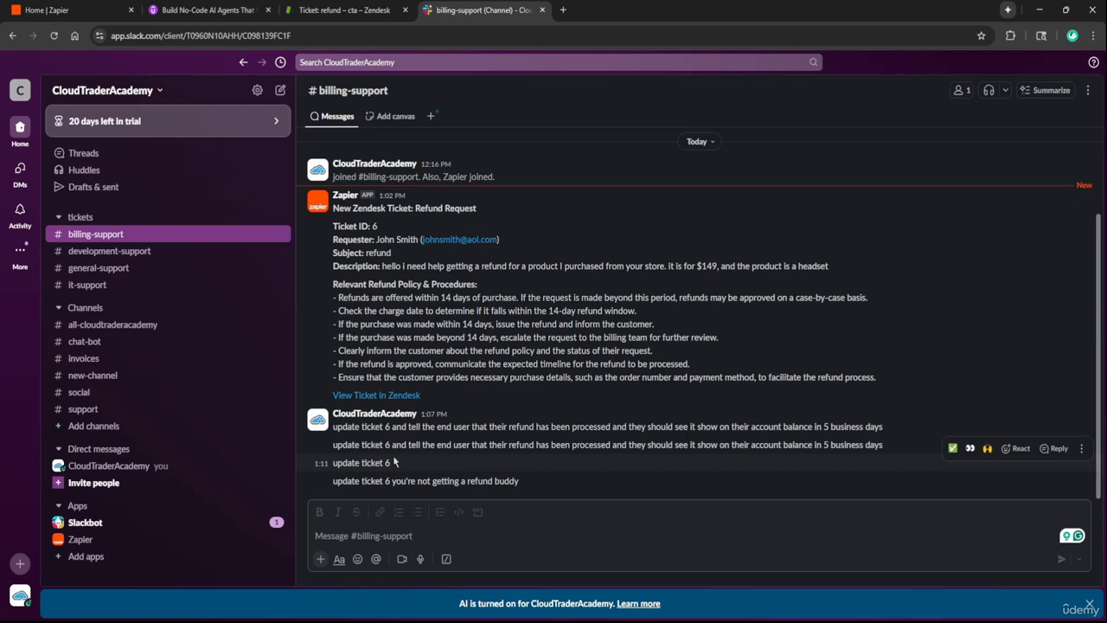
left_click(69, 9)
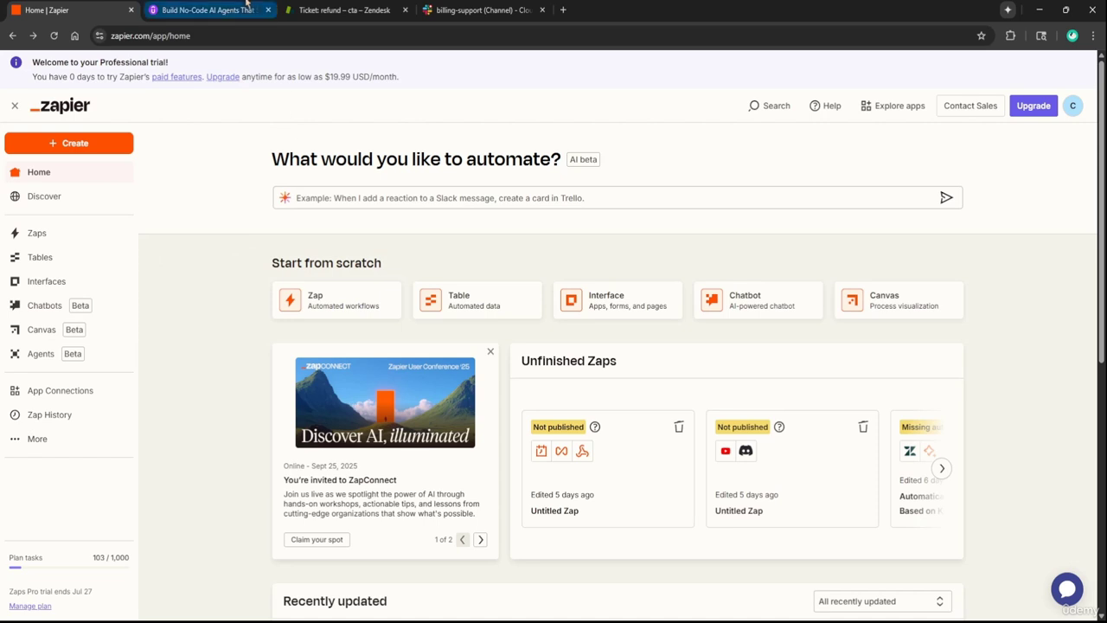
left_click(210, 10)
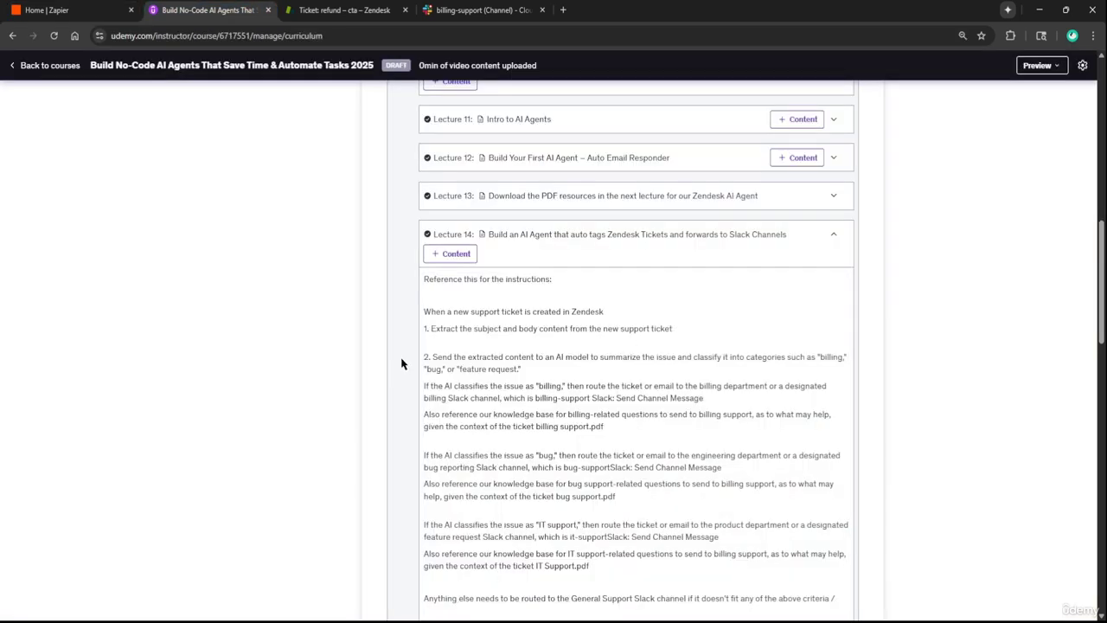
Open Lecture 14's description for editing and select its routing instruction text
scroll(402, 364, "down", 1)
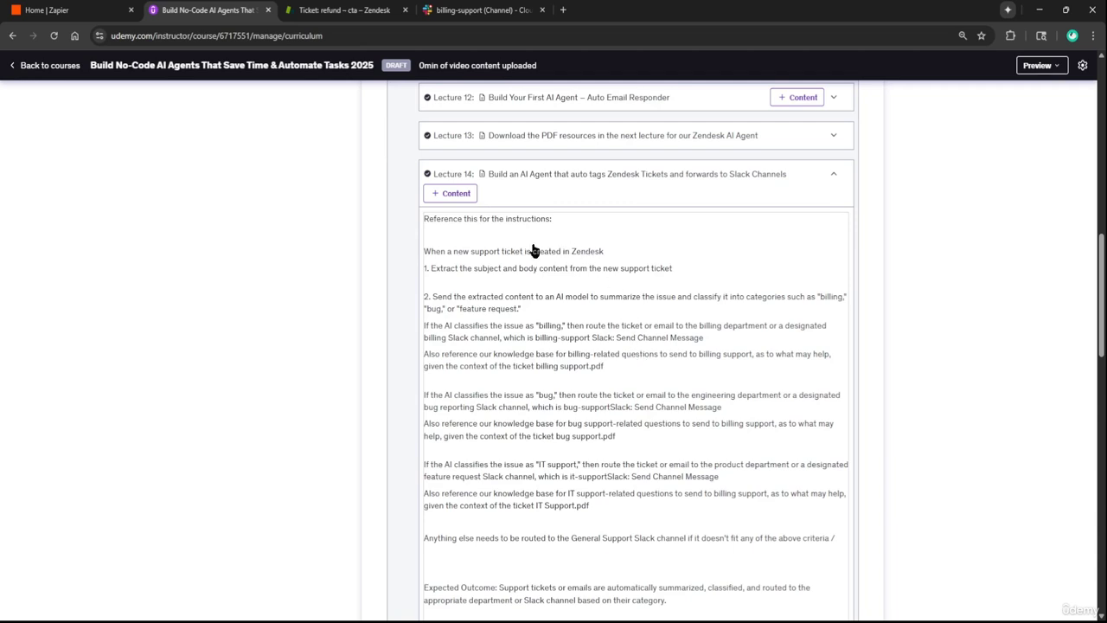
scroll(533, 250, "up", 1)
scroll(494, 328, "down", 1)
scroll(605, 303, "down", 2)
scroll(573, 306, "up", 1)
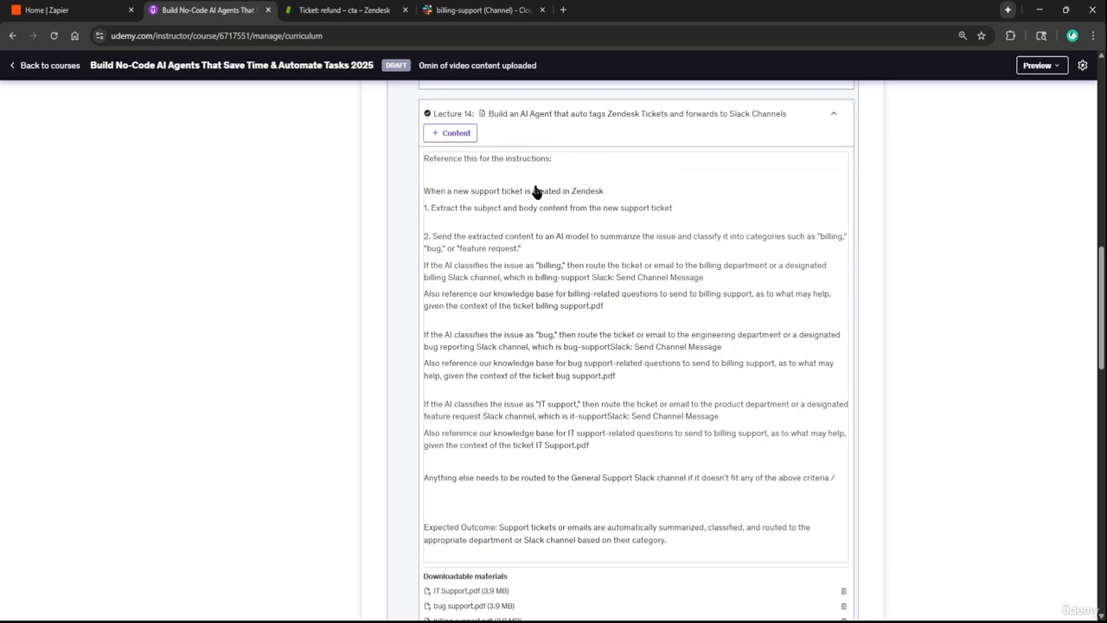
scroll(458, 173, "down", 1)
left_click(445, 151)
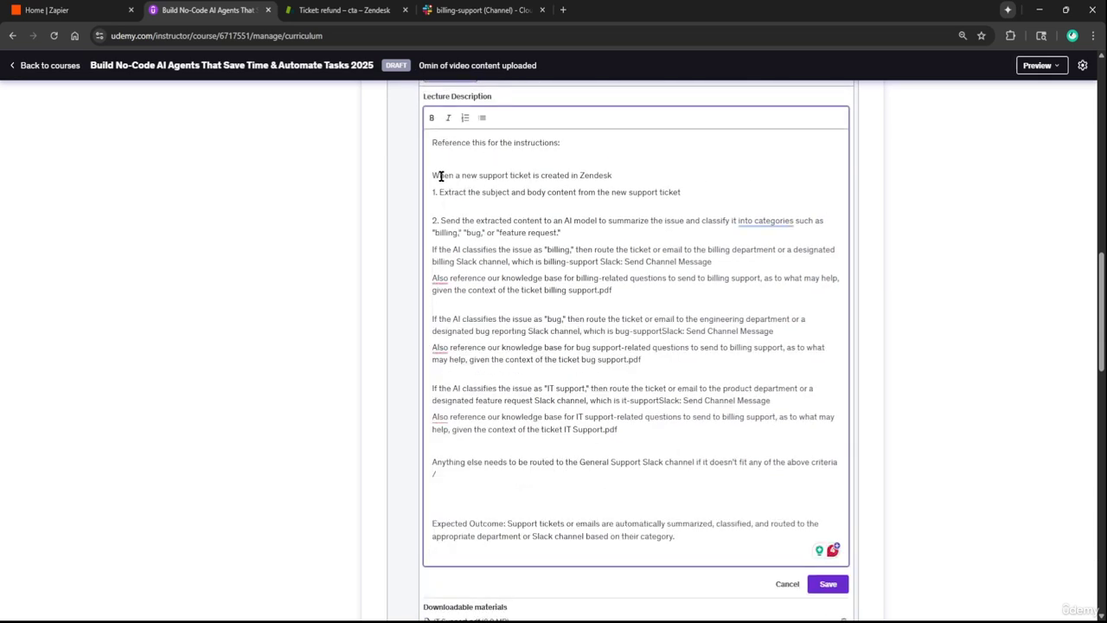
left_click(458, 170)
left_click_drag(435, 176, 698, 486)
Reselect the instructions from the new-ticket step onward to copy them
scroll(623, 356, "up", 2)
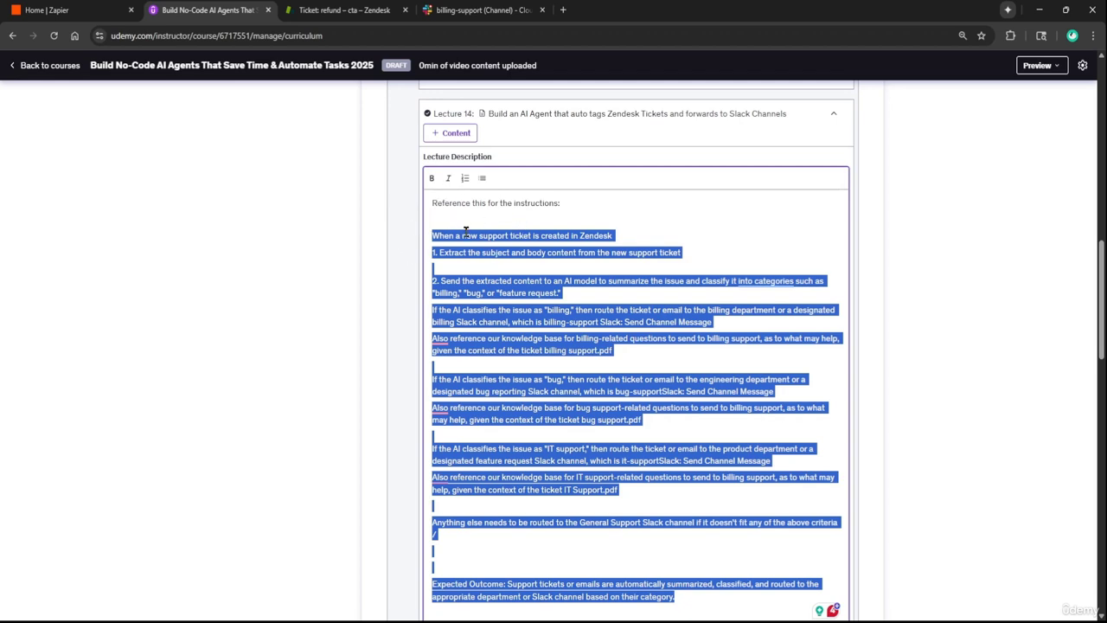
scroll(467, 250, "down", 2)
scroll(497, 203, "up", 1)
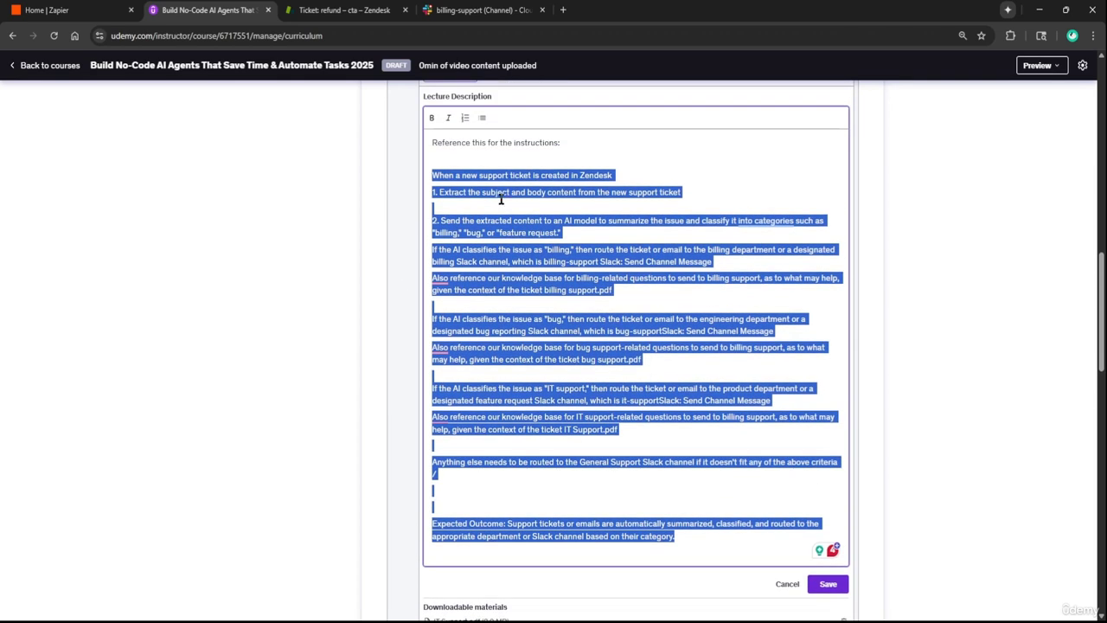
left_click_drag(565, 145, 395, 138)
left_click(462, 161)
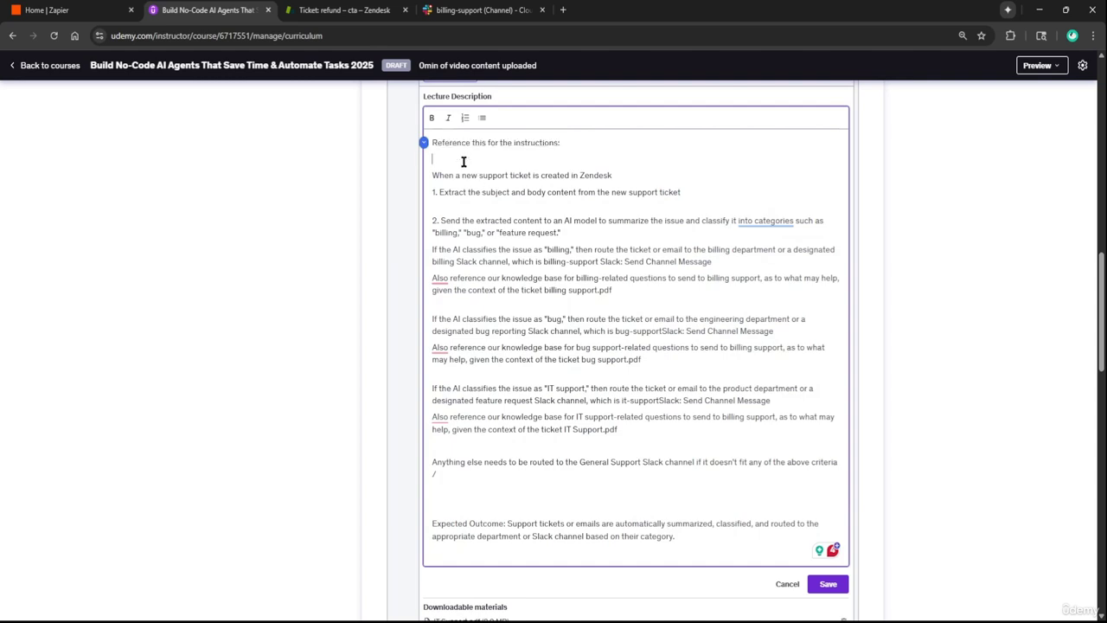
left_click_drag(435, 175, 705, 535)
key("ctrl+c")
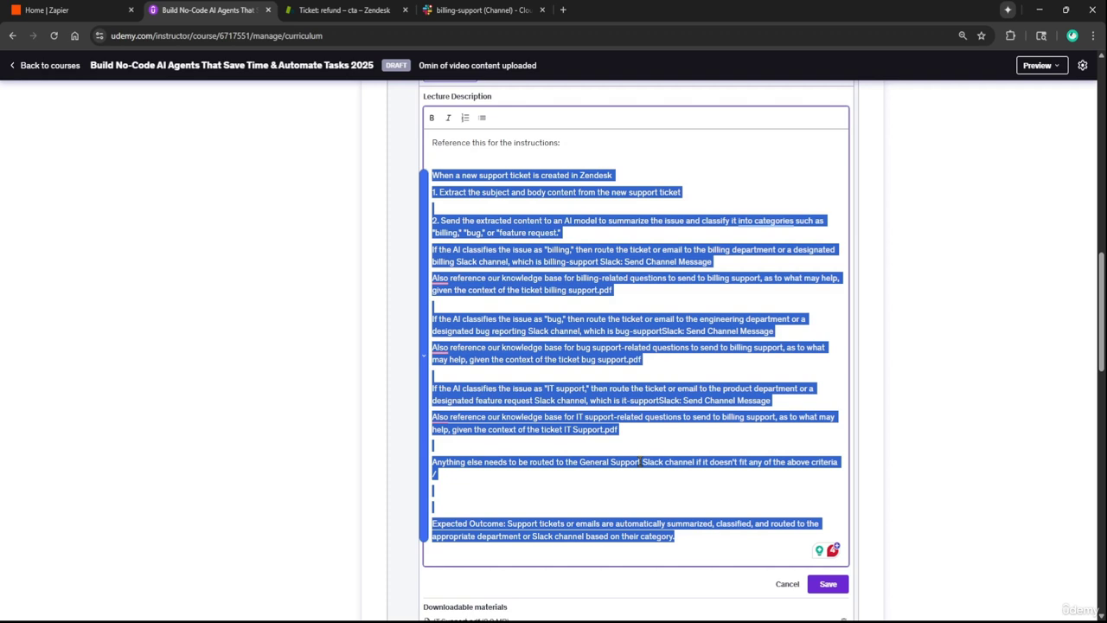
left_click(698, 503)
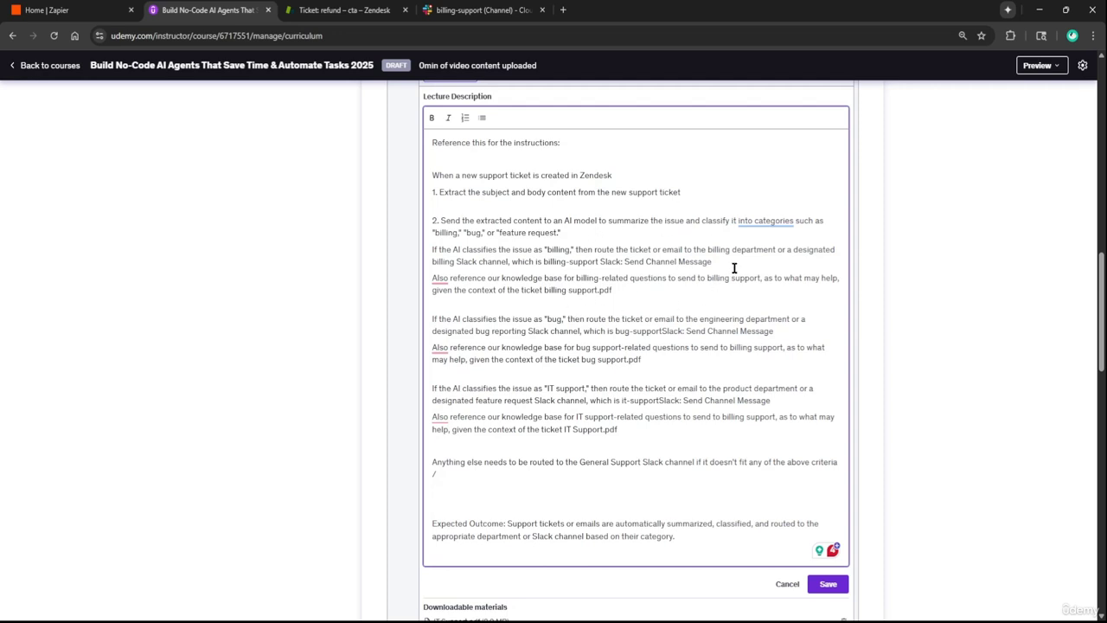
Check the Slack action on the billing line, then go back to Zapier home
left_click_drag(717, 262, 599, 257)
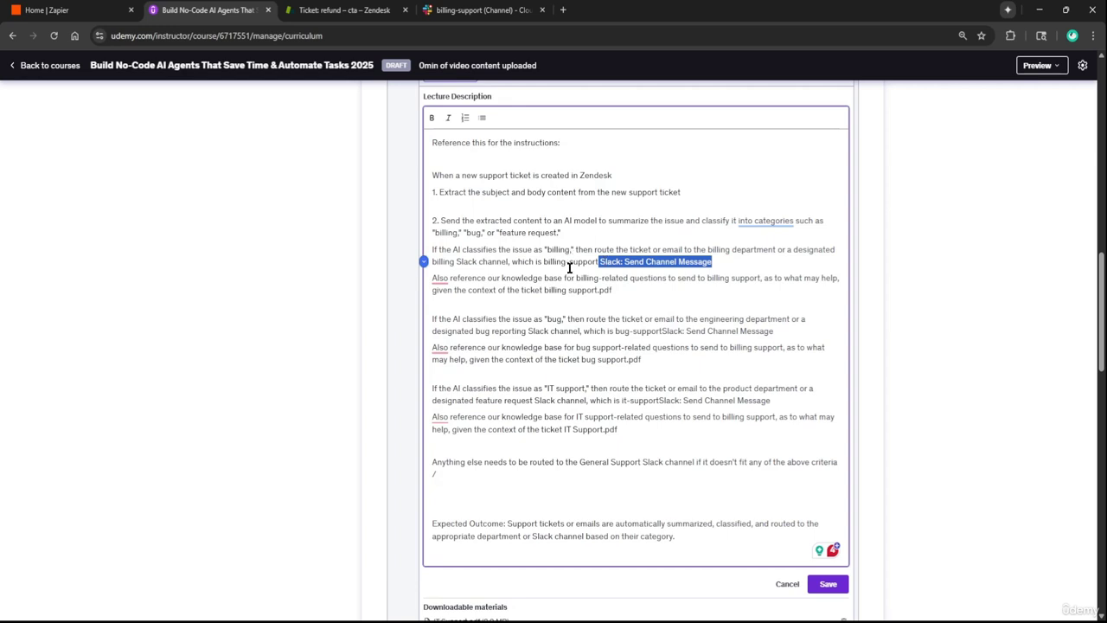
left_click(598, 313)
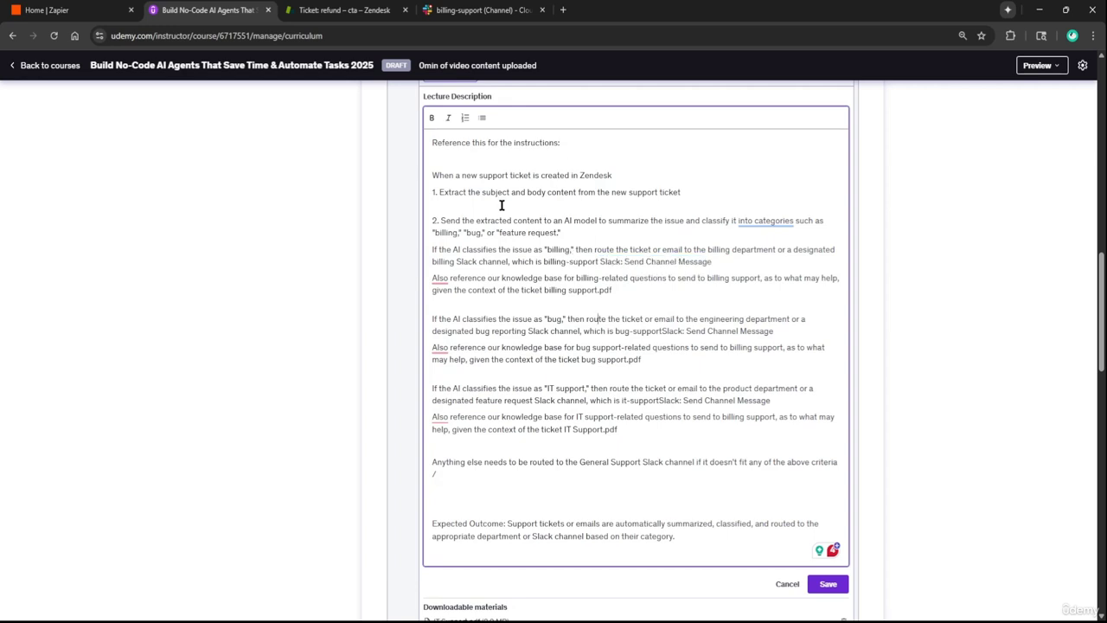
left_click(86, 8)
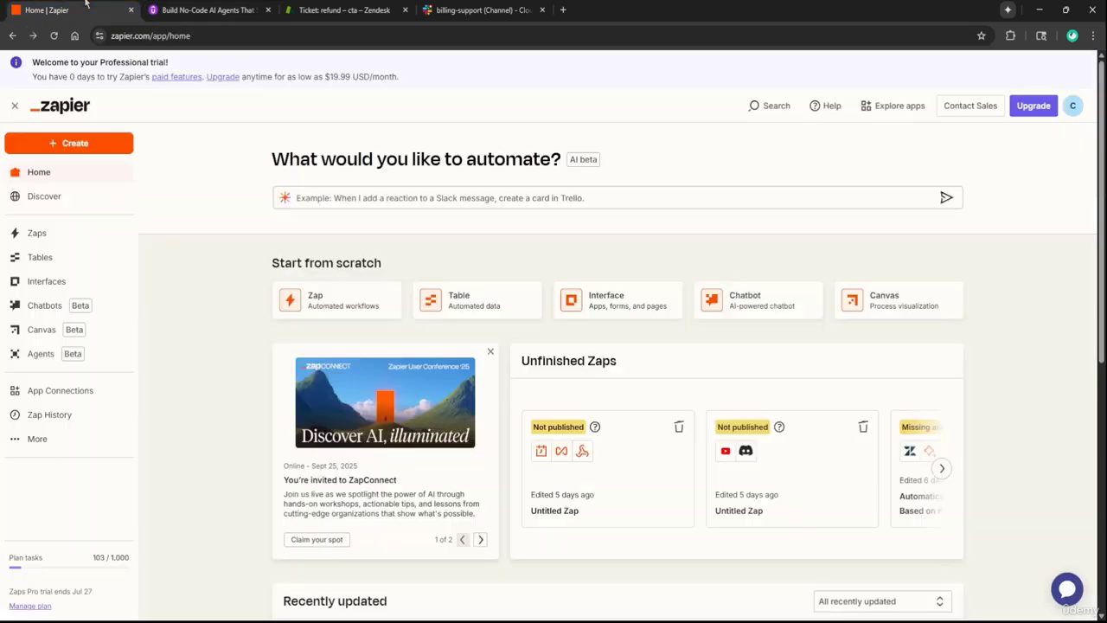
Create a blank Zapier agent and paste in the ticket-routing instructions
left_click(38, 362)
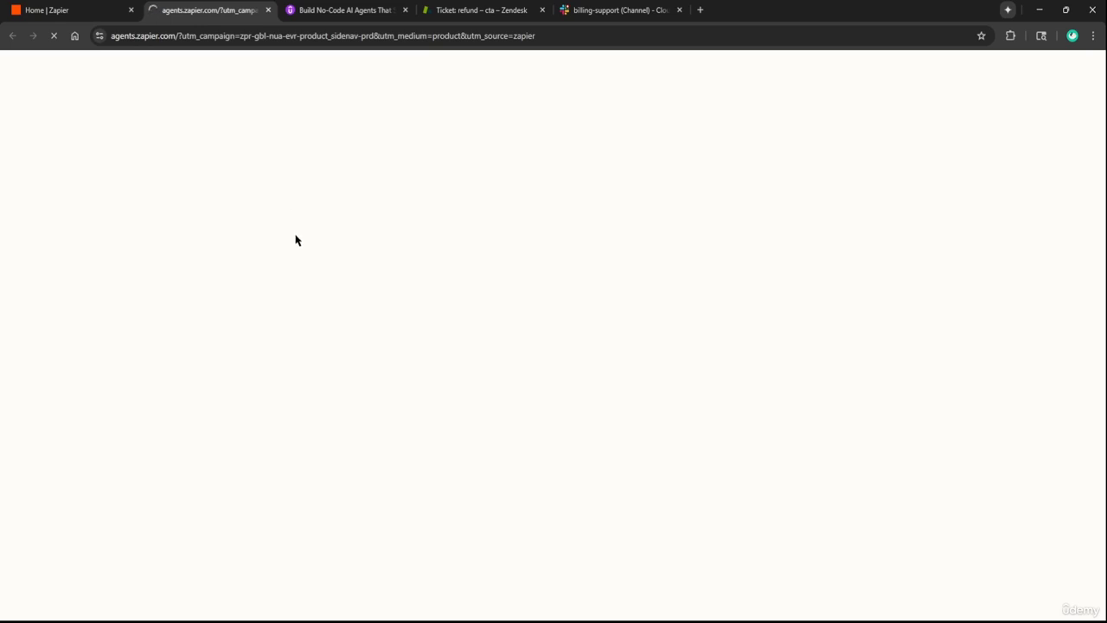
left_click(1061, 102)
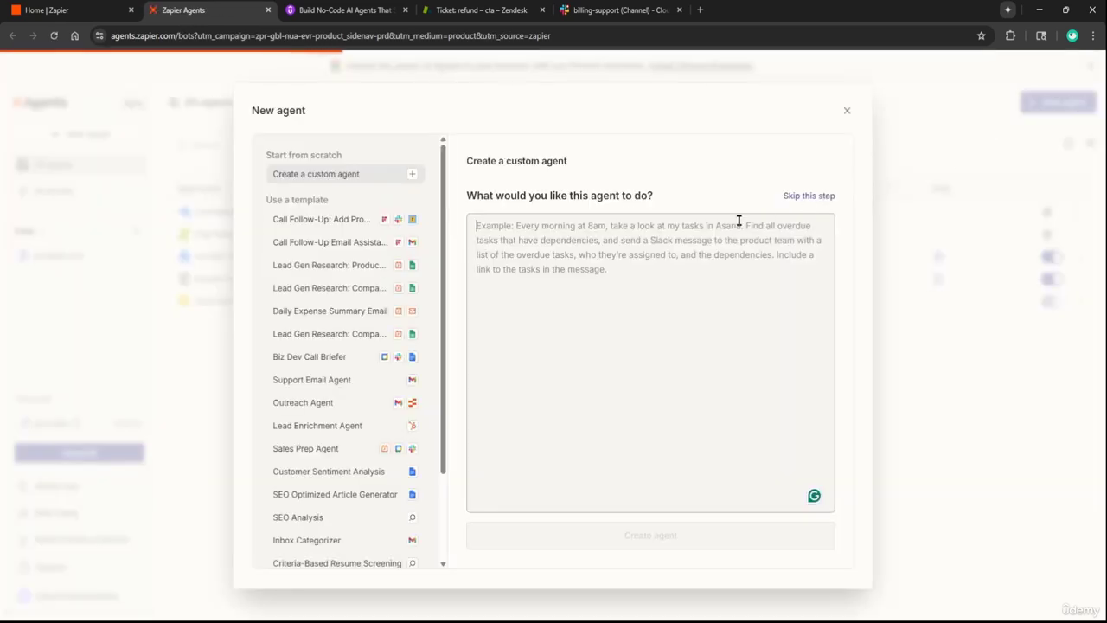
left_click(805, 197)
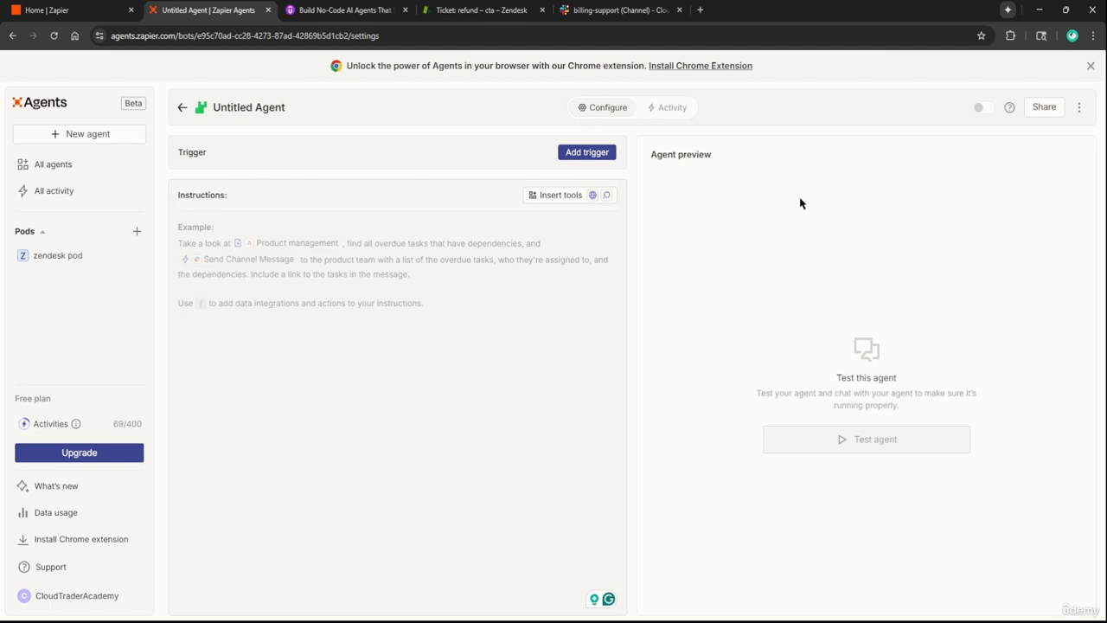
key("ctrl+v")
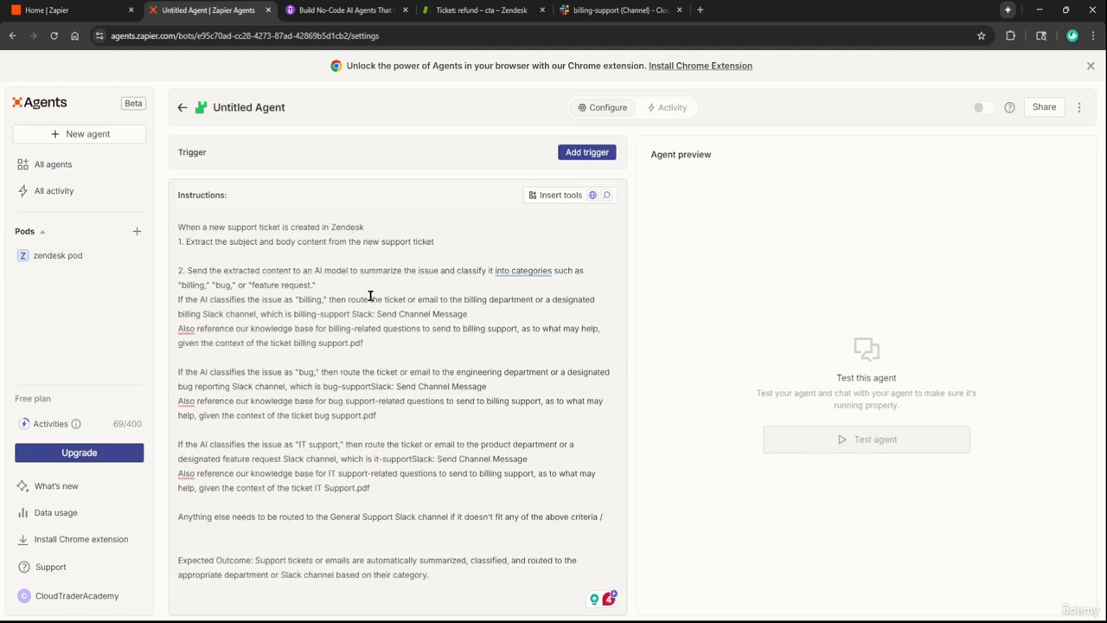
left_click_drag(472, 317, 351, 318)
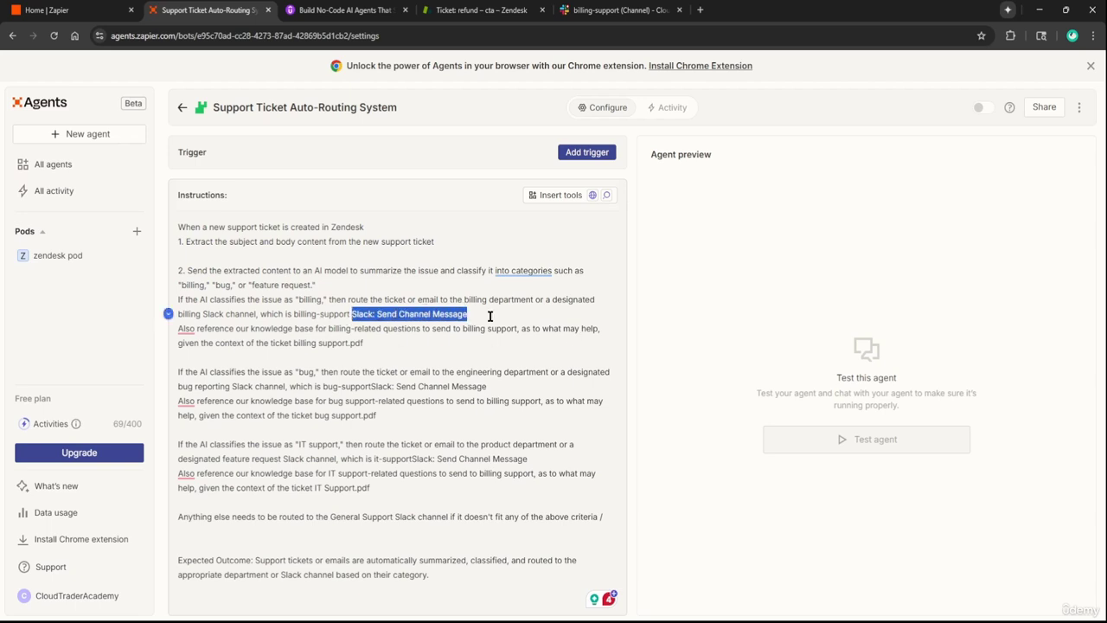
left_click(504, 257)
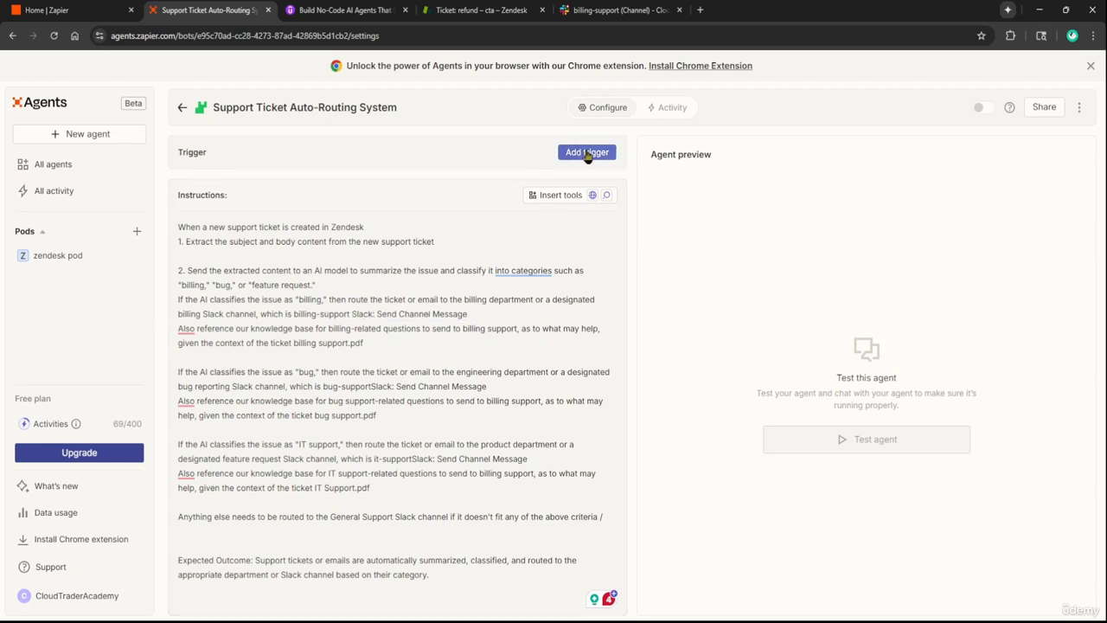
Add a Zendesk New Ticket trigger with organization cta and save it
left_click(588, 153)
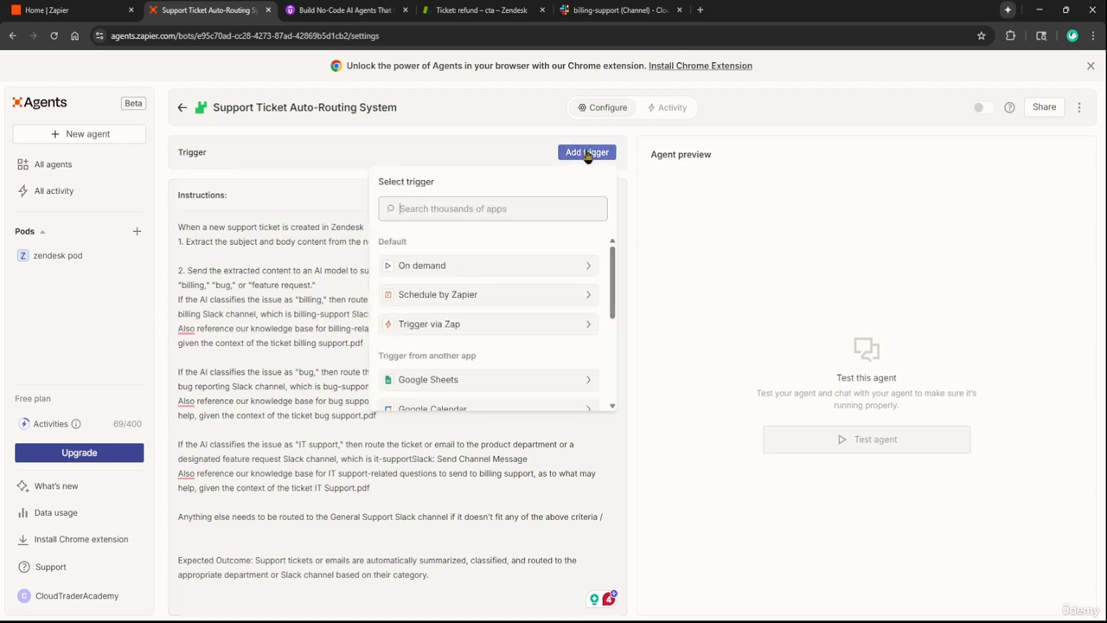
type("zendesk")
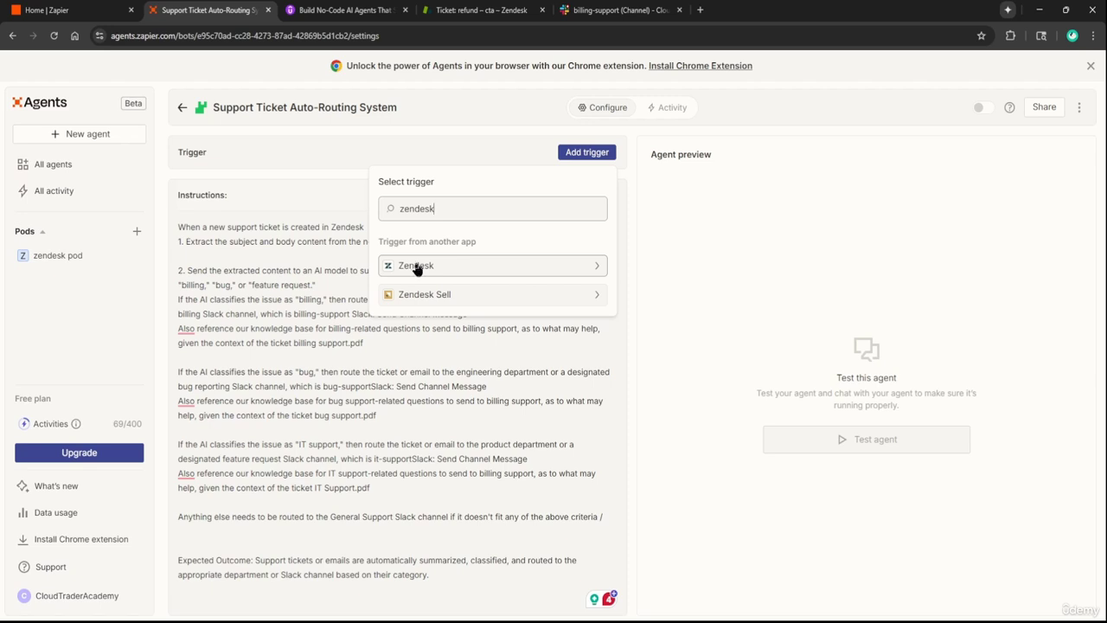
left_click(418, 268)
scroll(517, 328, "down", 2)
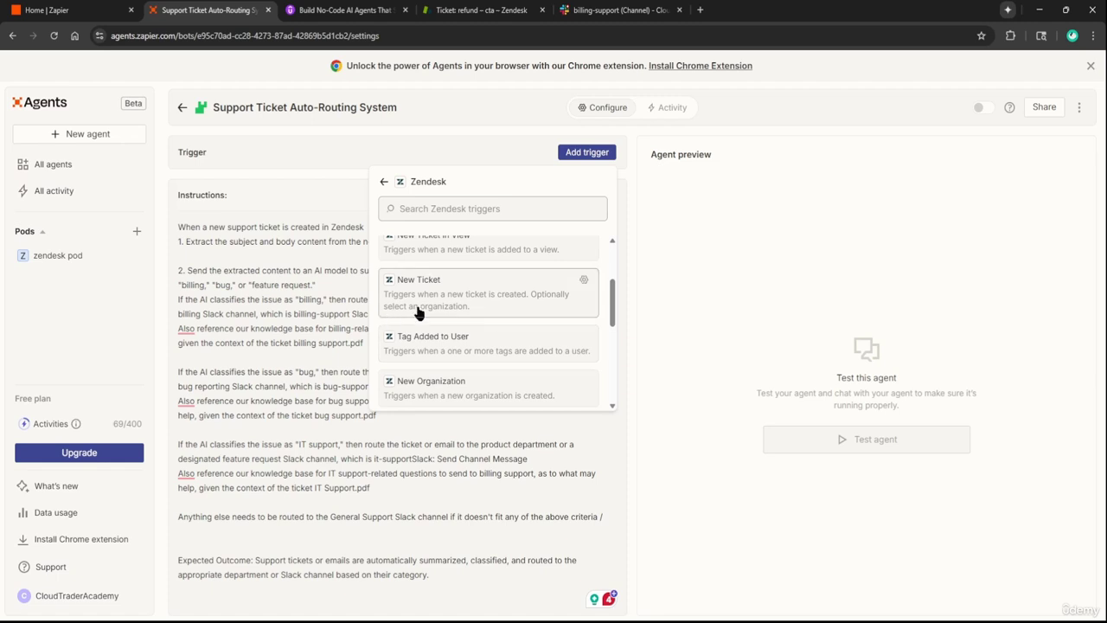
left_click(467, 304)
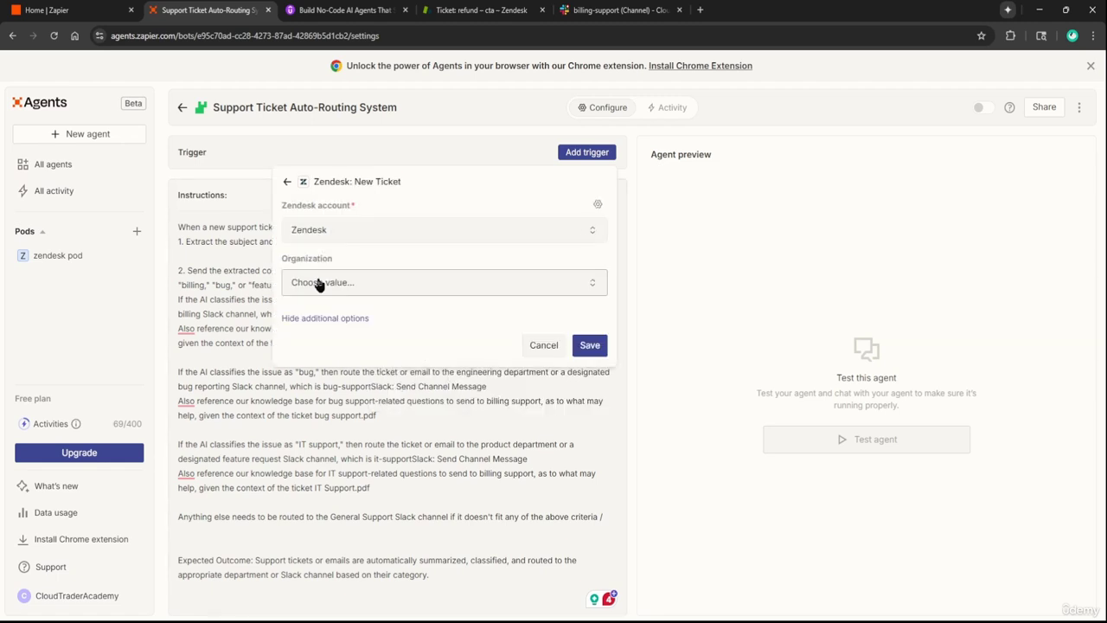
left_click(325, 286)
left_click(327, 287)
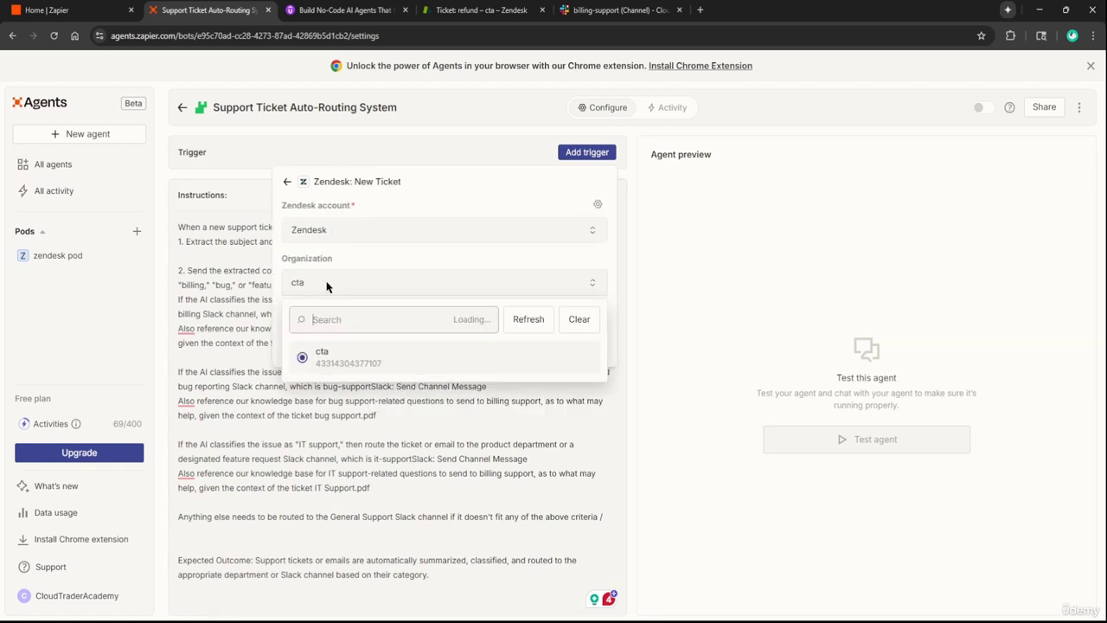
left_click(344, 364)
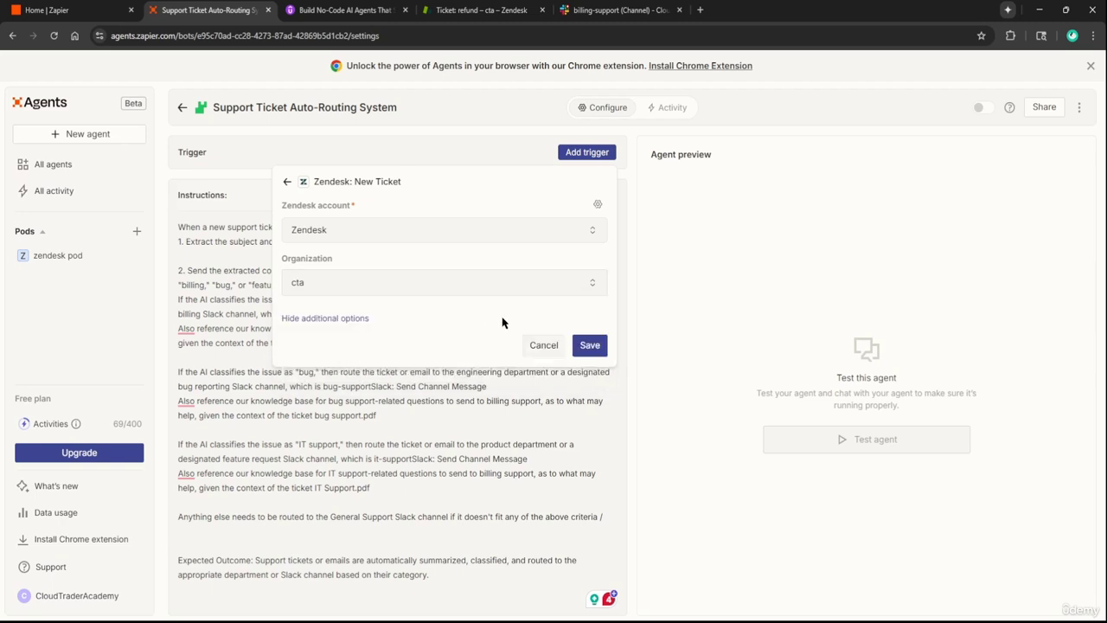
left_click(590, 346)
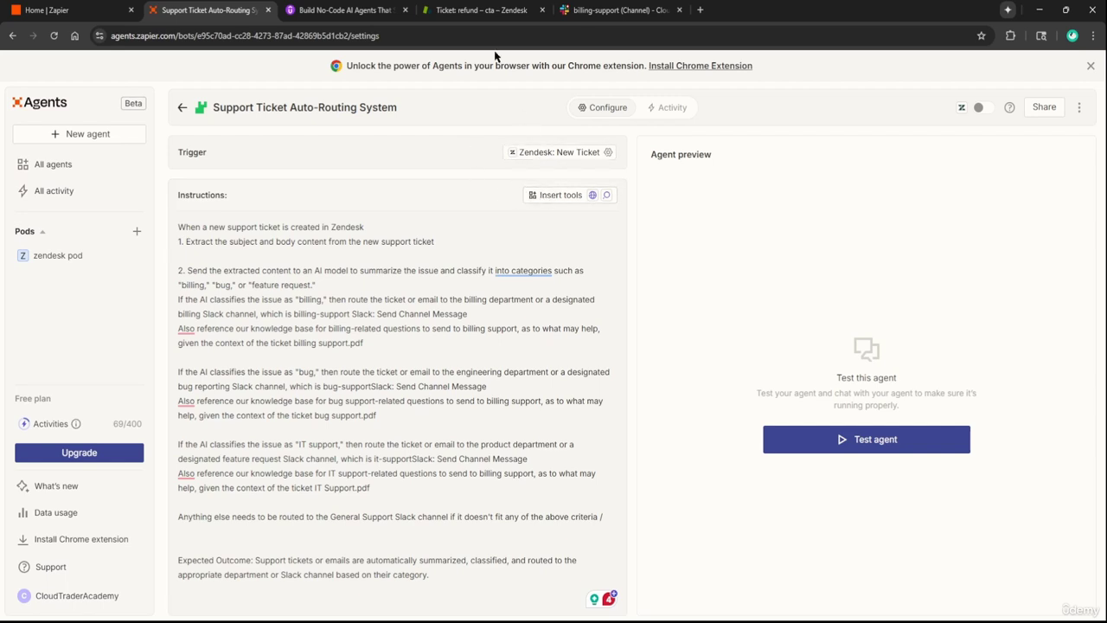
Open Zendesk refund ticket #6, note the cta-26737 subdomain, and open Admin Center in a background tab
left_click(476, 7)
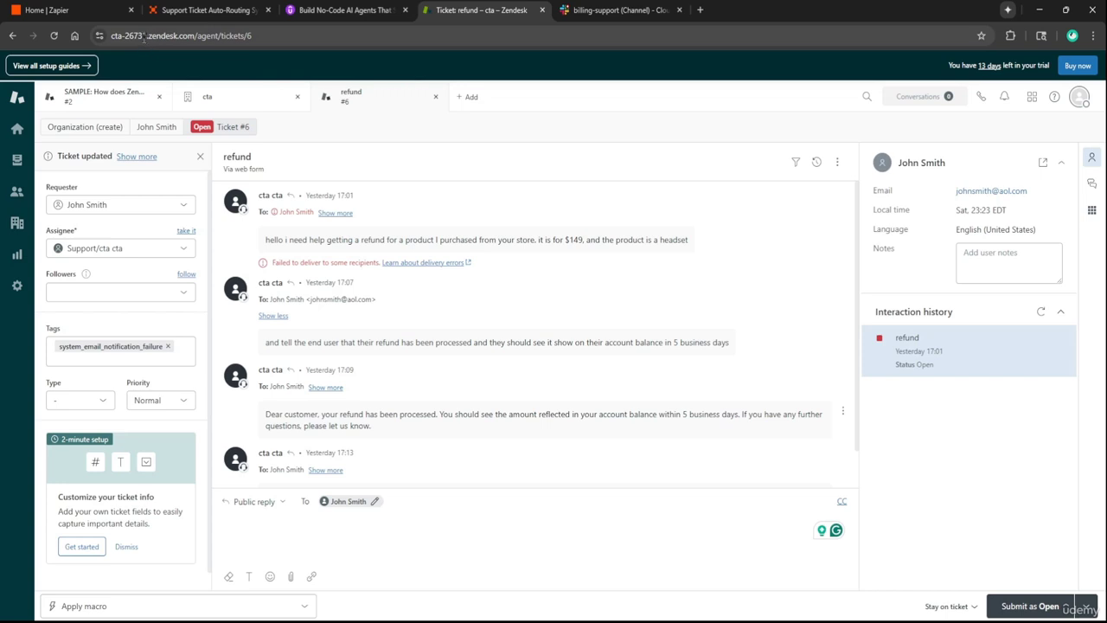
left_click_drag(148, 35, 98, 31)
left_click(183, 35)
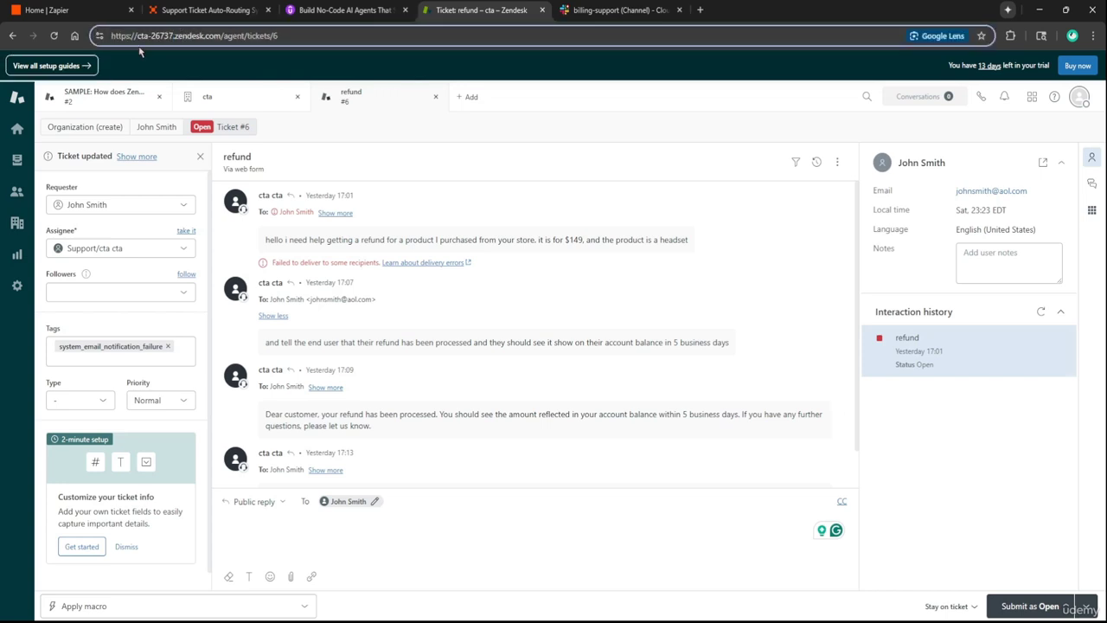
left_click_drag(137, 35, 173, 38)
left_click(401, 153)
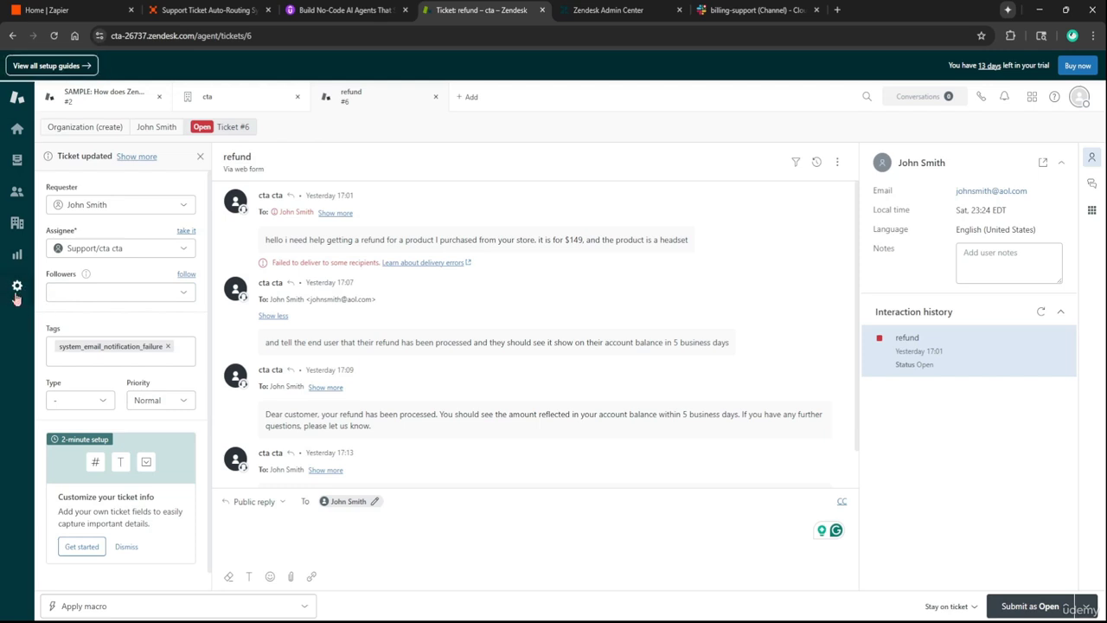
Navigate Zendesk Admin Center to Apps and integrations > API tokens
left_click(16, 286)
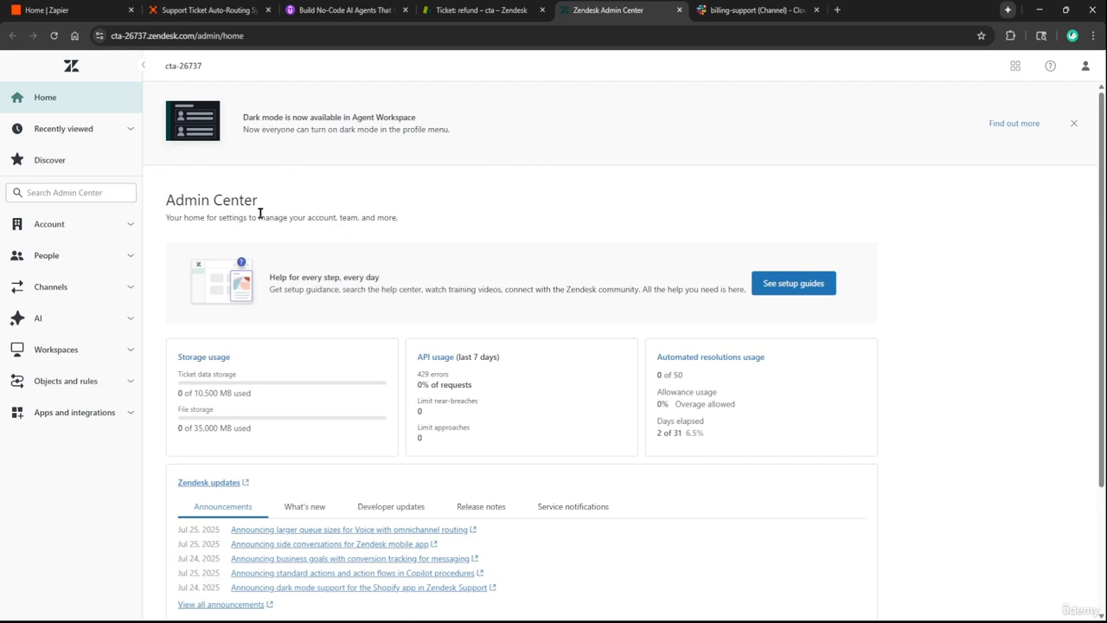
left_click(112, 419)
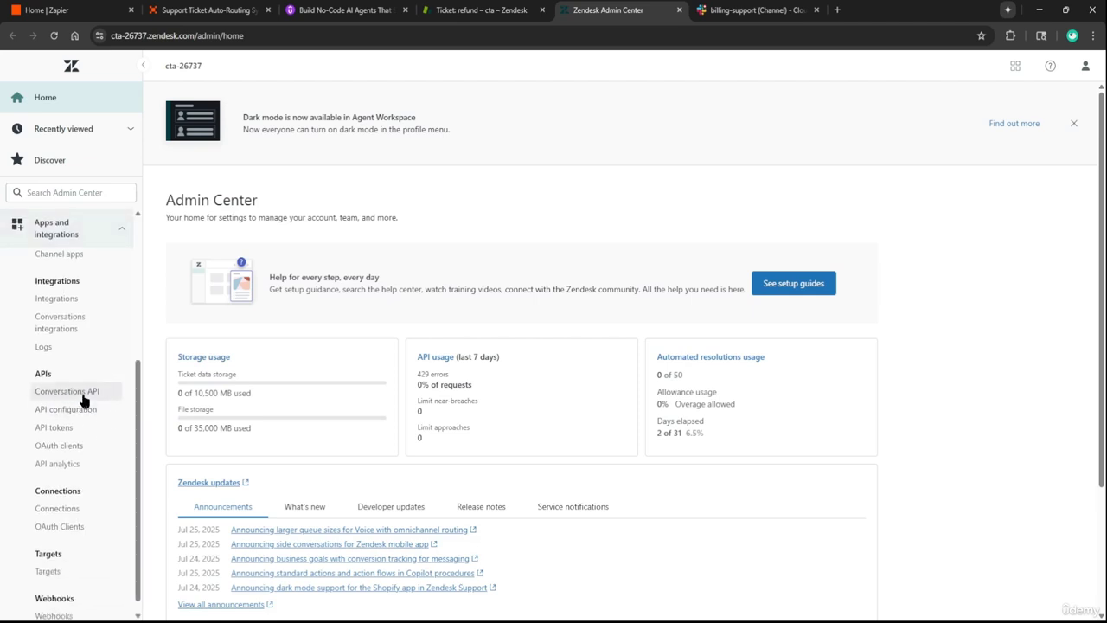
left_click(84, 403)
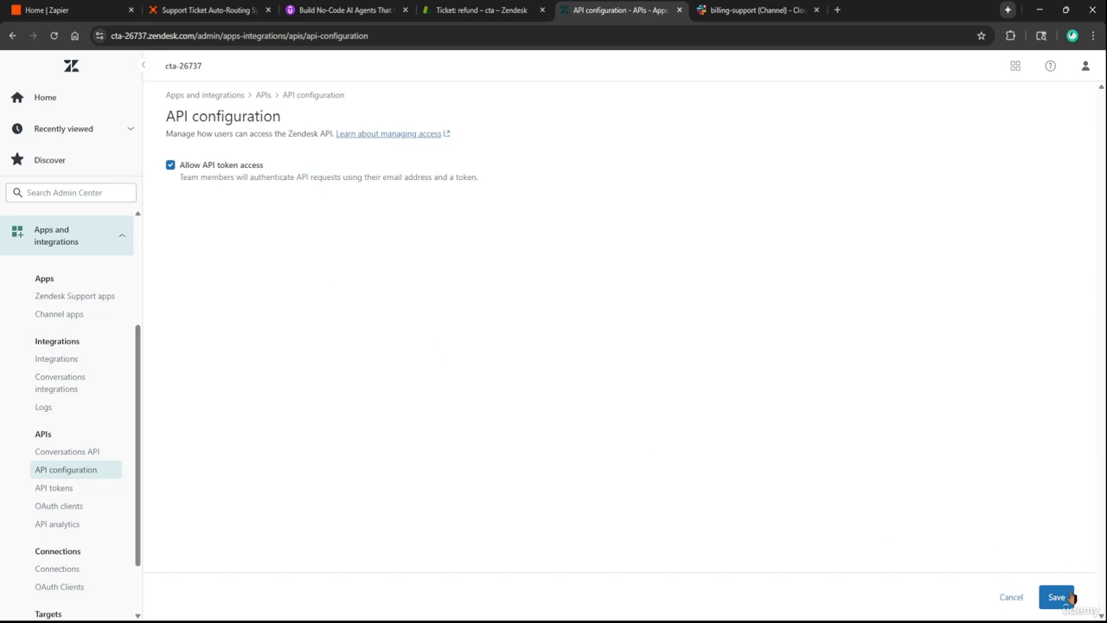
left_click(54, 488)
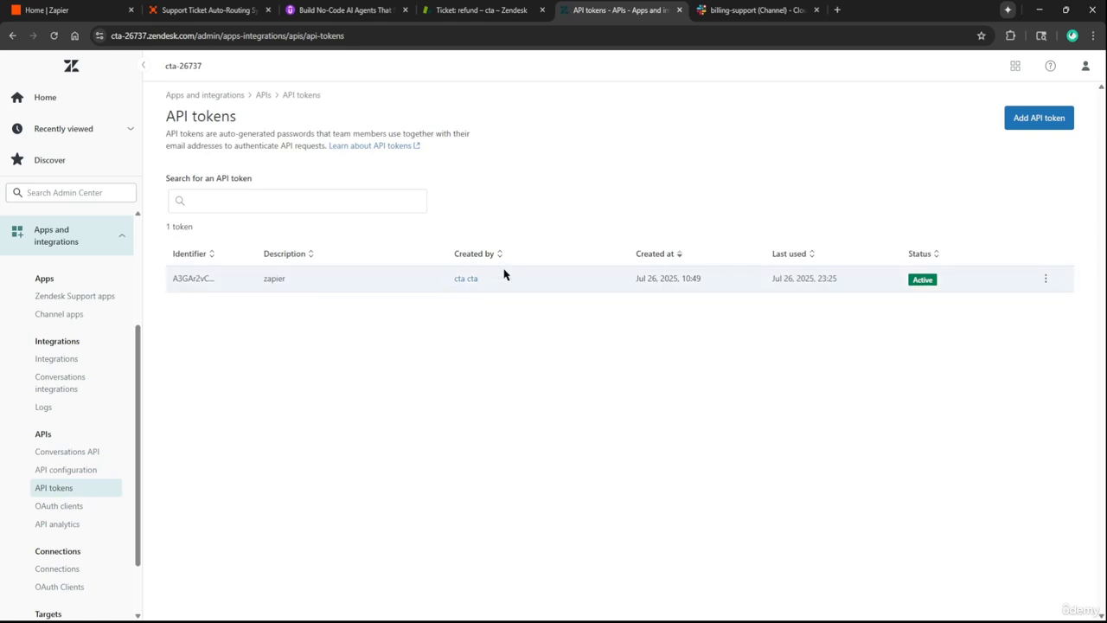
Add an API token, deactivate 'zendesk api token 2', and return to the ticket list
left_click(1045, 121)
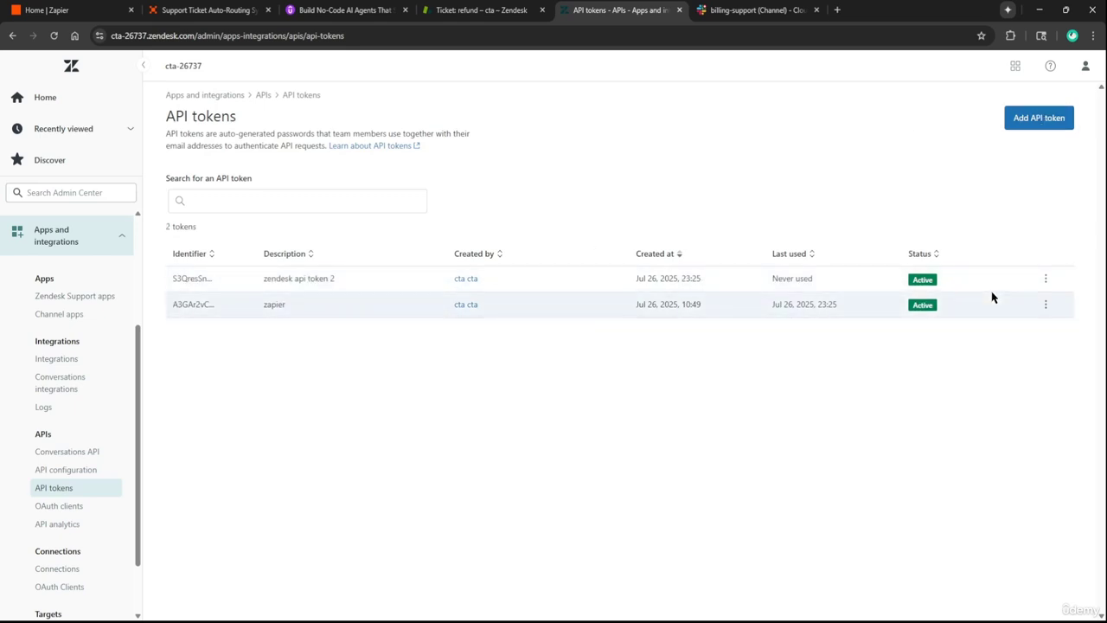
left_click(1045, 278)
left_click(1014, 326)
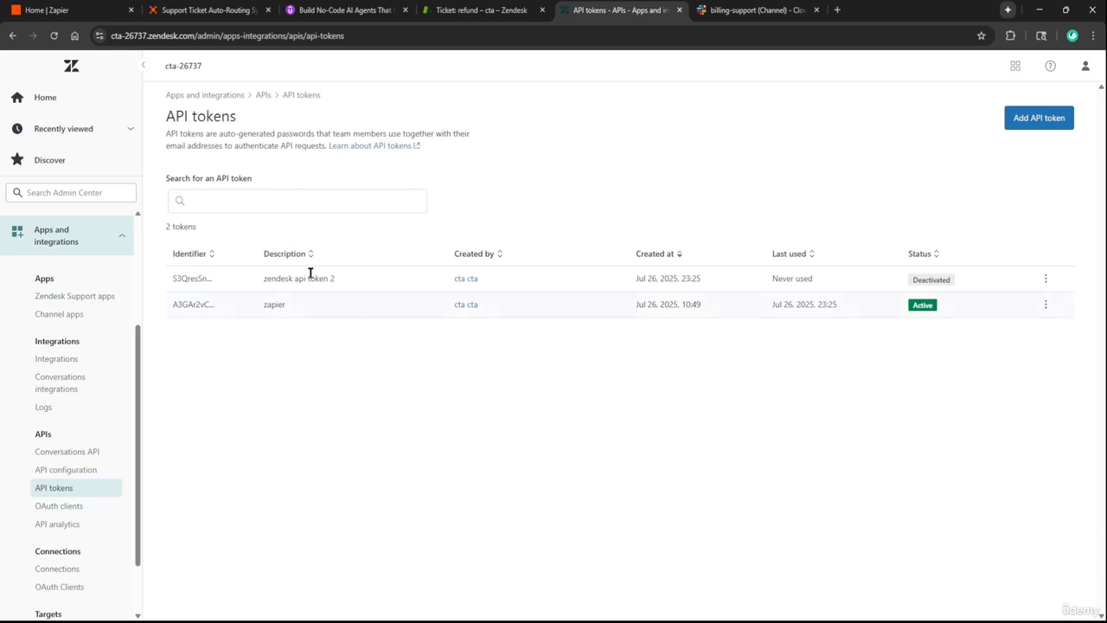
mouse_move(147, 36)
left_mouse_down()
mouse_move(125, 37)
mouse_move(136, 37)
left_mouse_up()
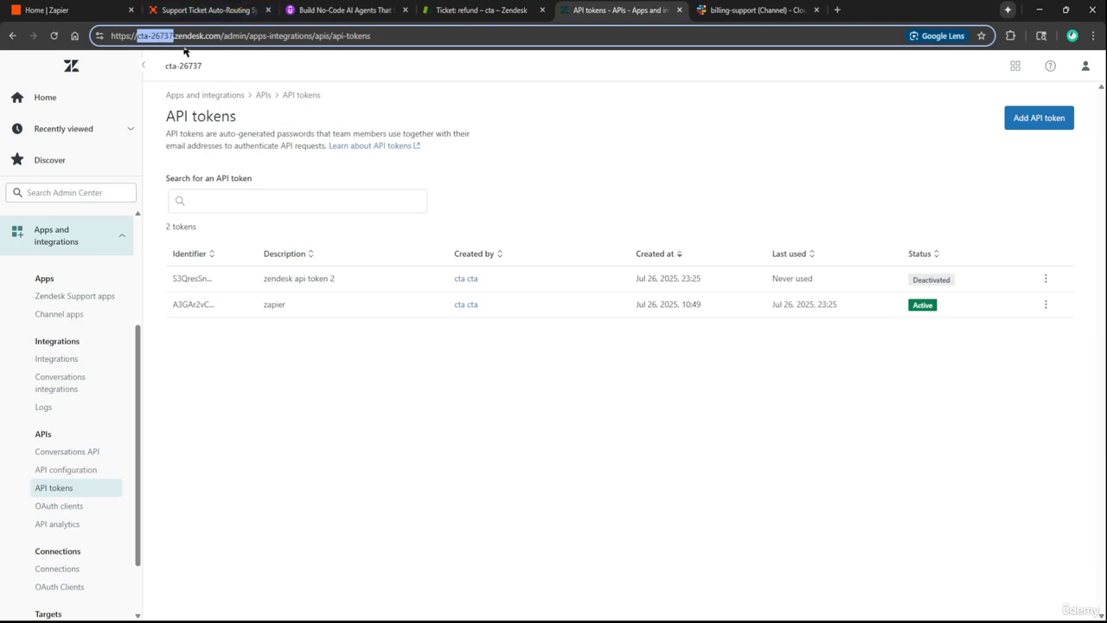
key("ctrl+shift+Tab")
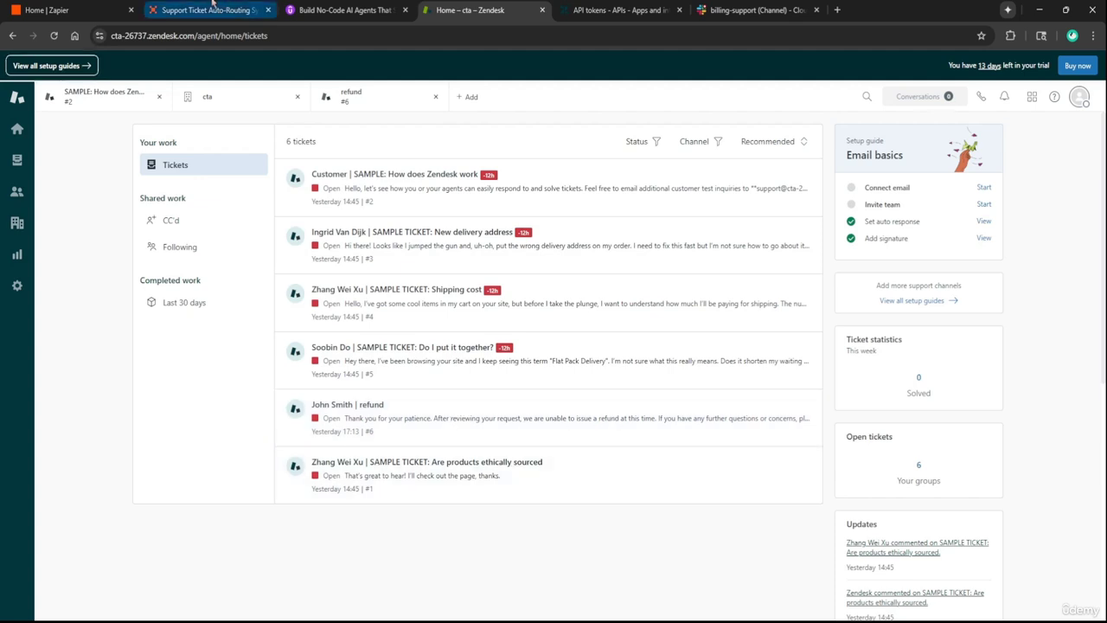
Switch to the Support Ticket Auto-Routing System settings in Zapier Agents
left_click(213, 9)
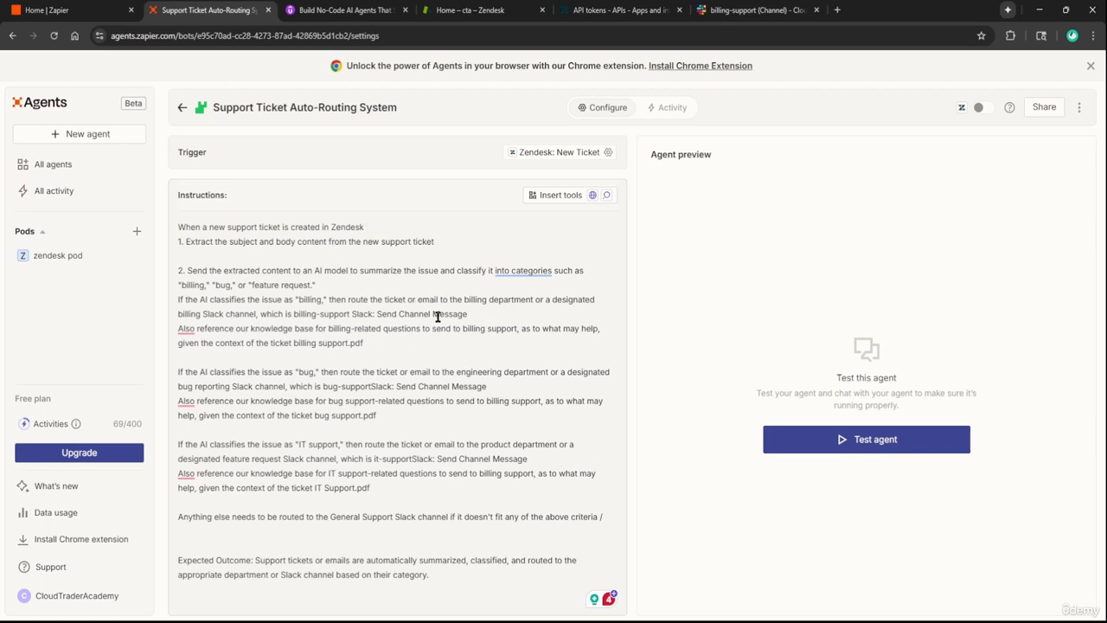
Cancel the Lecture 14 description edit and find its billing, bug and IT support PDFs
left_click(376, 3)
scroll(514, 338, "down", 2)
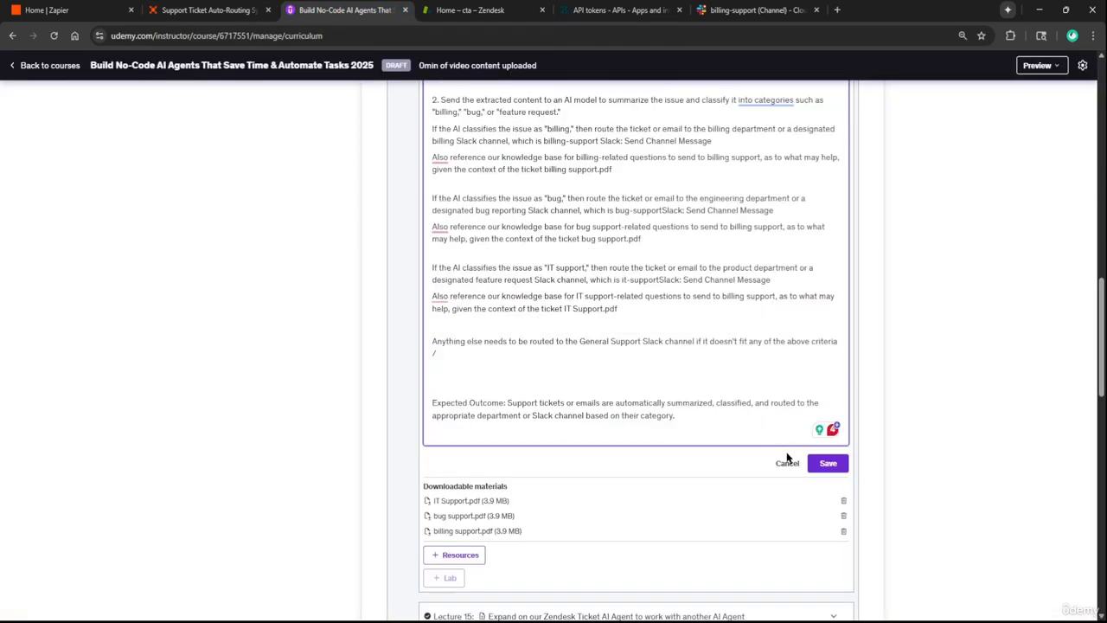
left_click(783, 460)
scroll(666, 328, "up", 2)
scroll(562, 363, "down", 1)
scroll(563, 420, "down", 1)
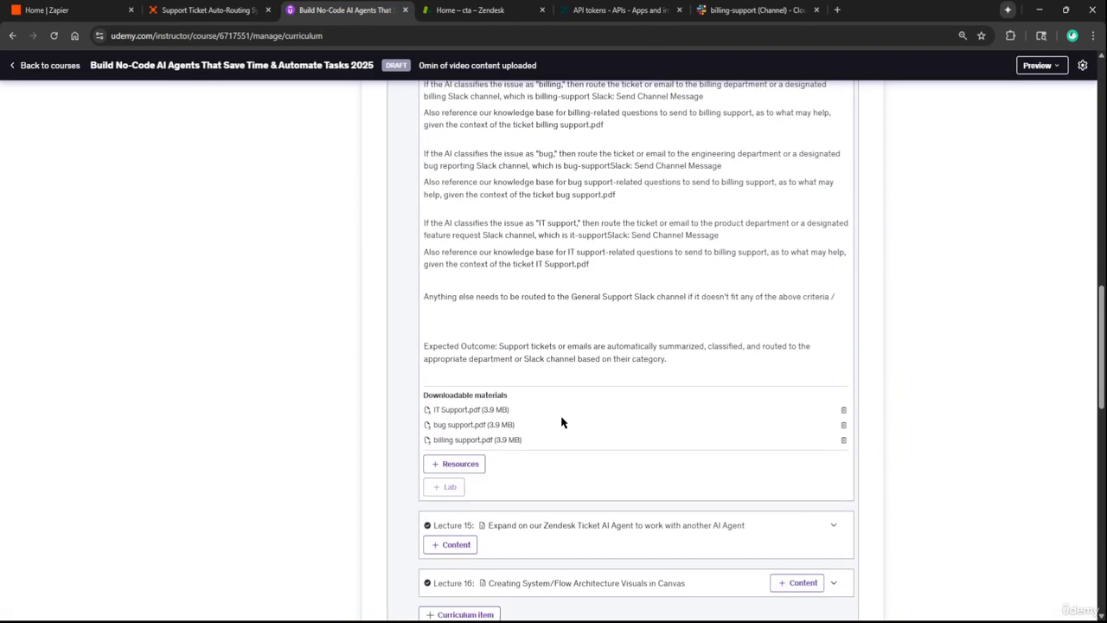
scroll(556, 432, "up", 5)
scroll(437, 389, "down", 4)
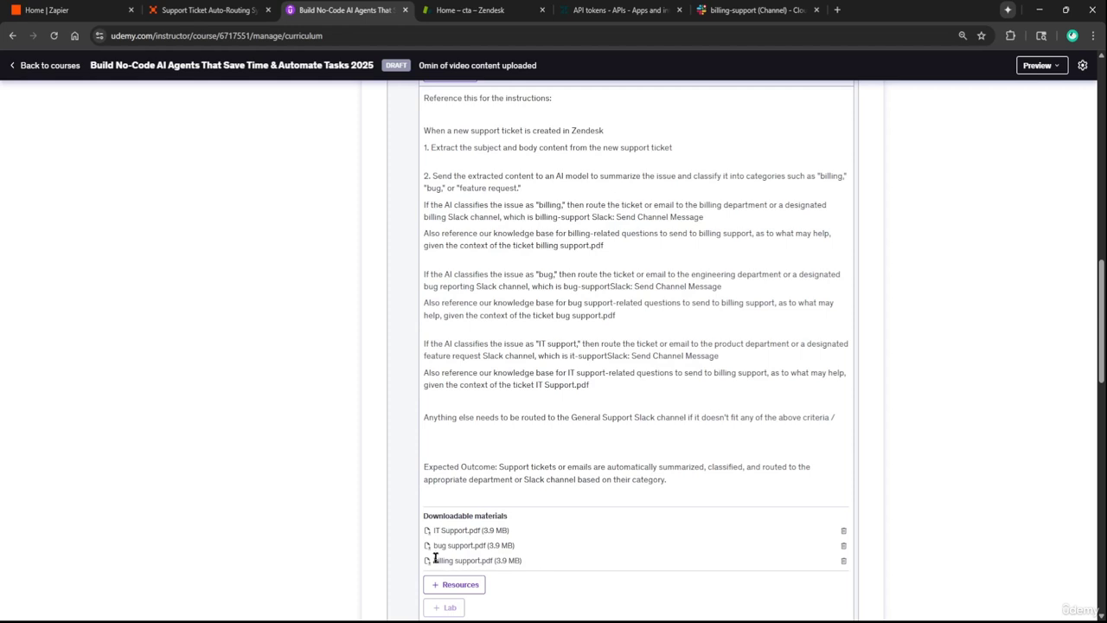
left_click_drag(444, 560, 536, 565)
left_click(537, 565)
Delete the placeholder 'Slack: Send Channel Message' text from the billing-support instruction line
left_click(209, 10)
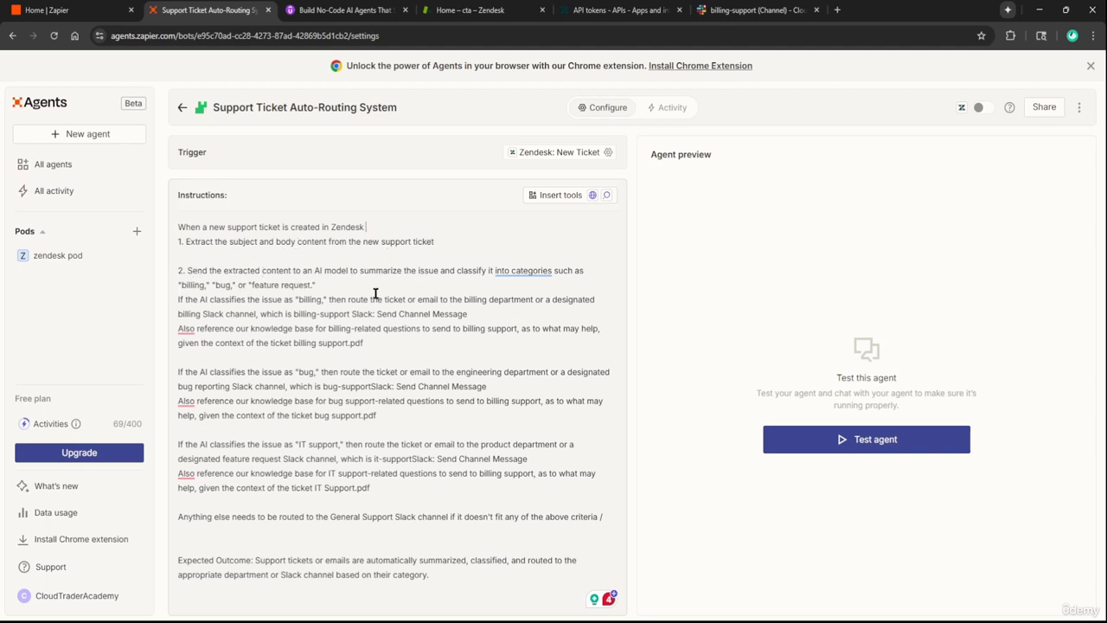
mouse_move(529, 272)
left_click(324, 285)
left_click_drag(351, 317, 508, 315)
key("BackSpace")
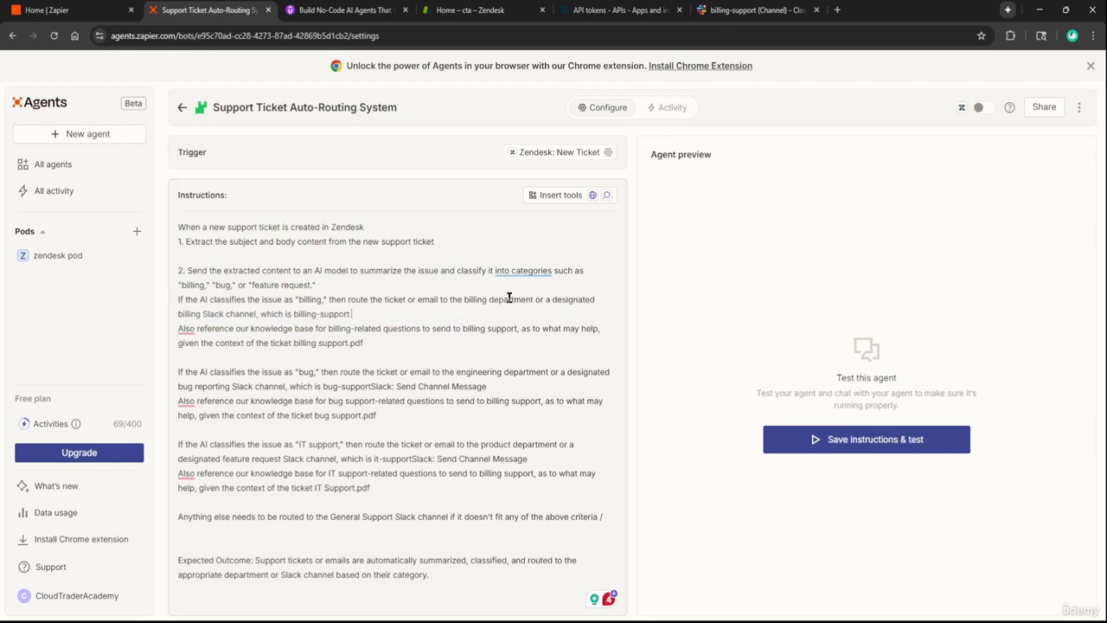
Insert Slack's Send Channel Message tool on the billing-support line through Add tools
left_click(545, 197)
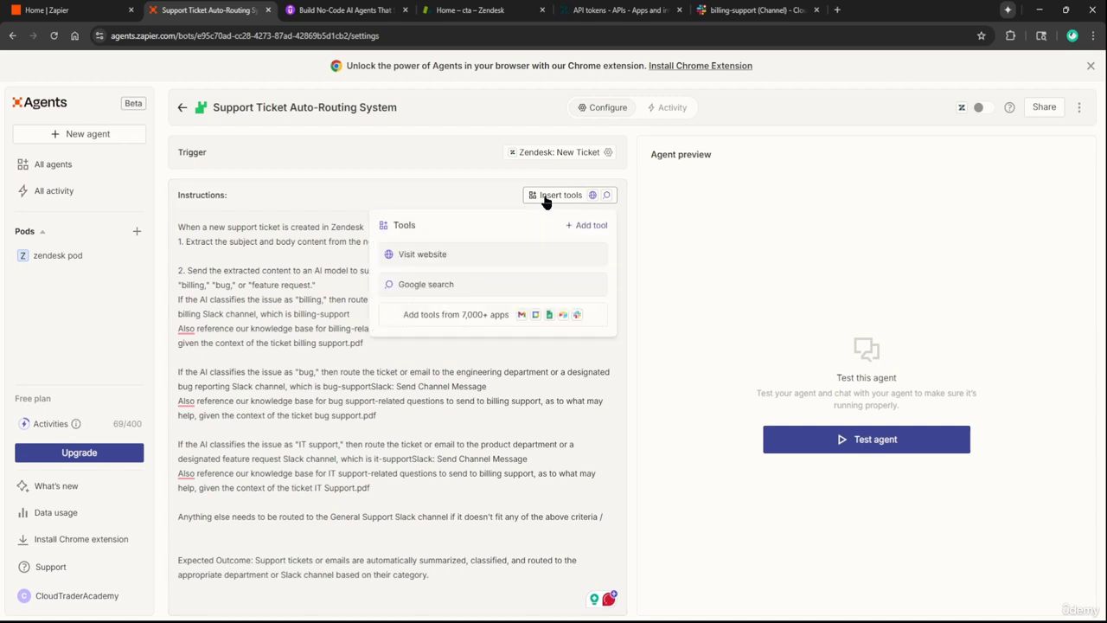
left_click(438, 326)
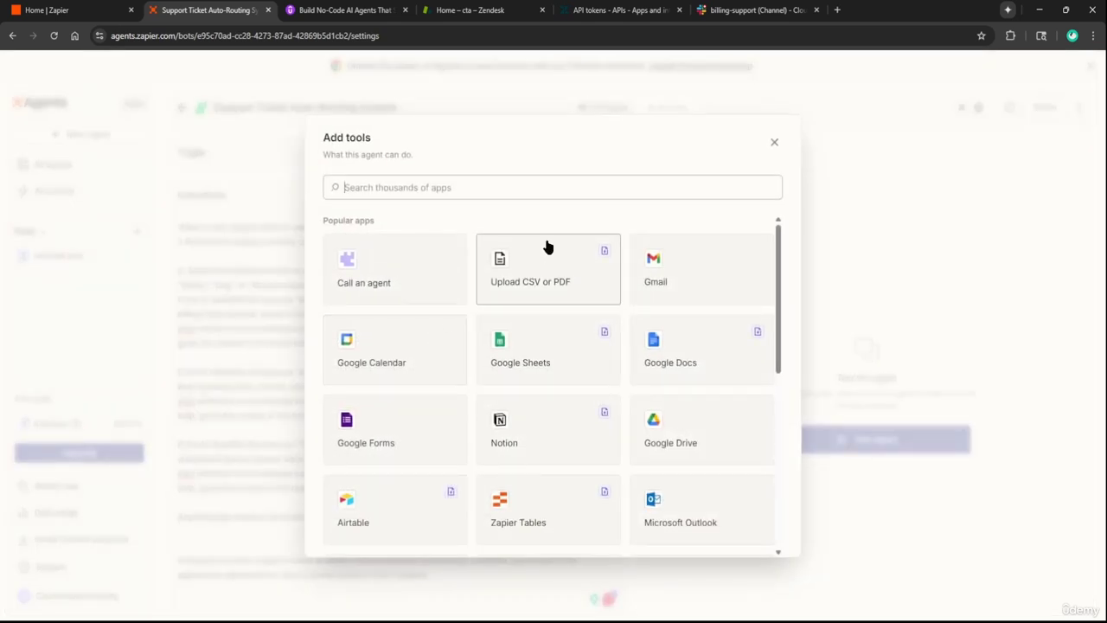
type("slack")
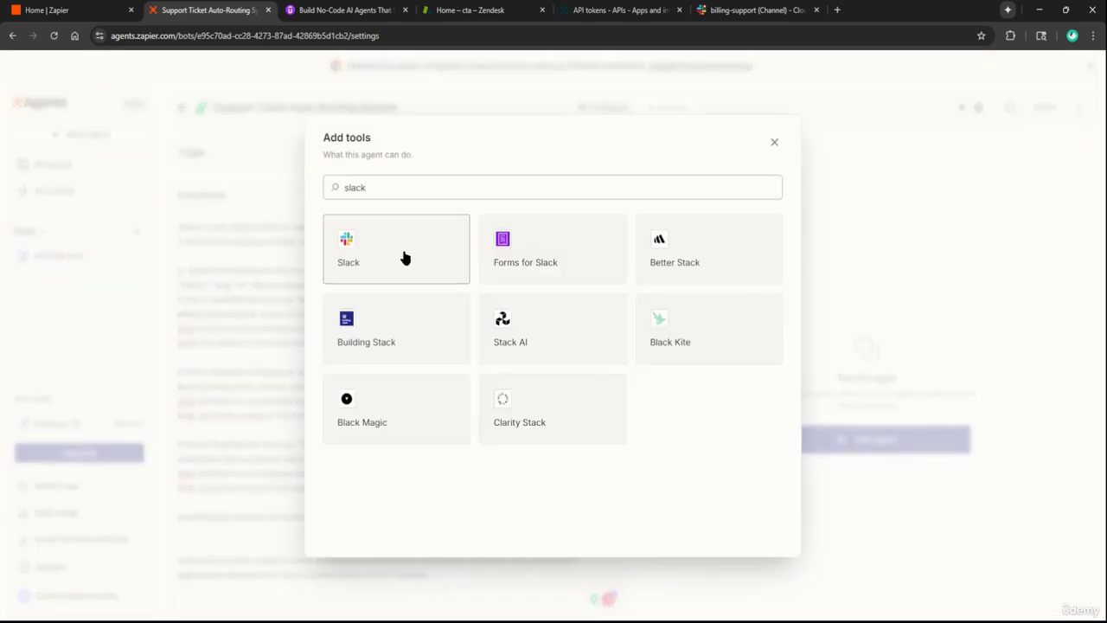
left_click(405, 258)
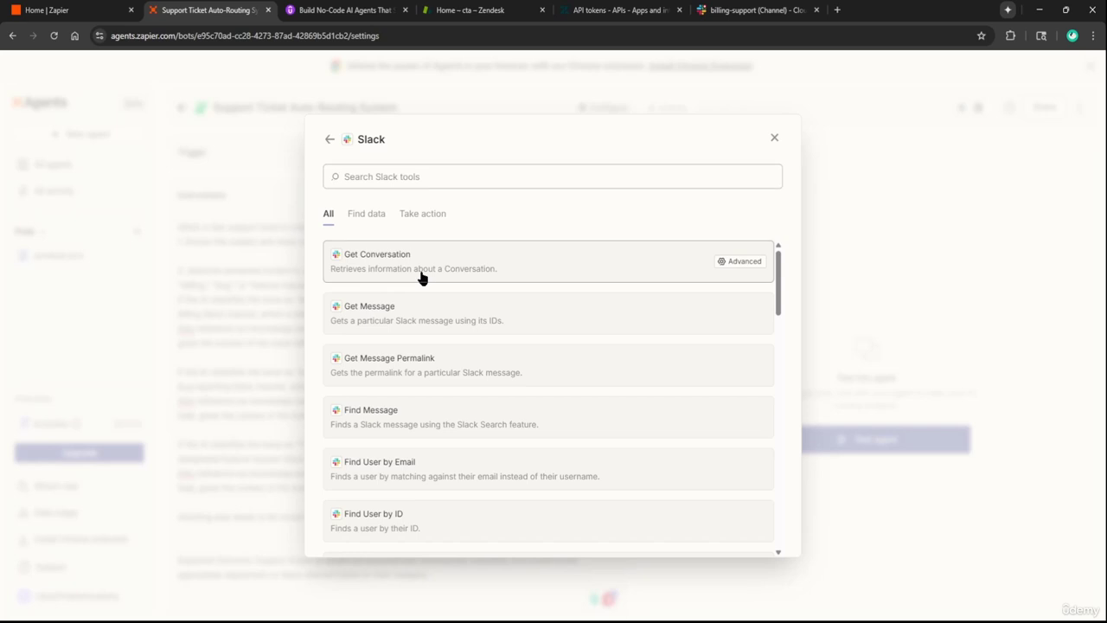
scroll(422, 277, "down", 1)
type("send ch")
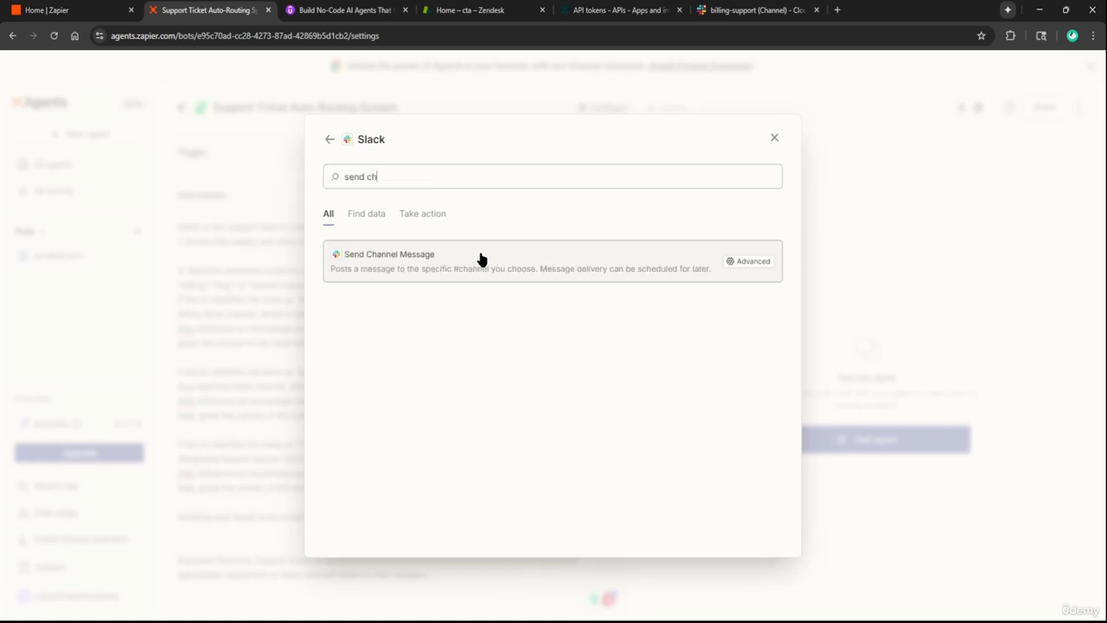
left_click(481, 261)
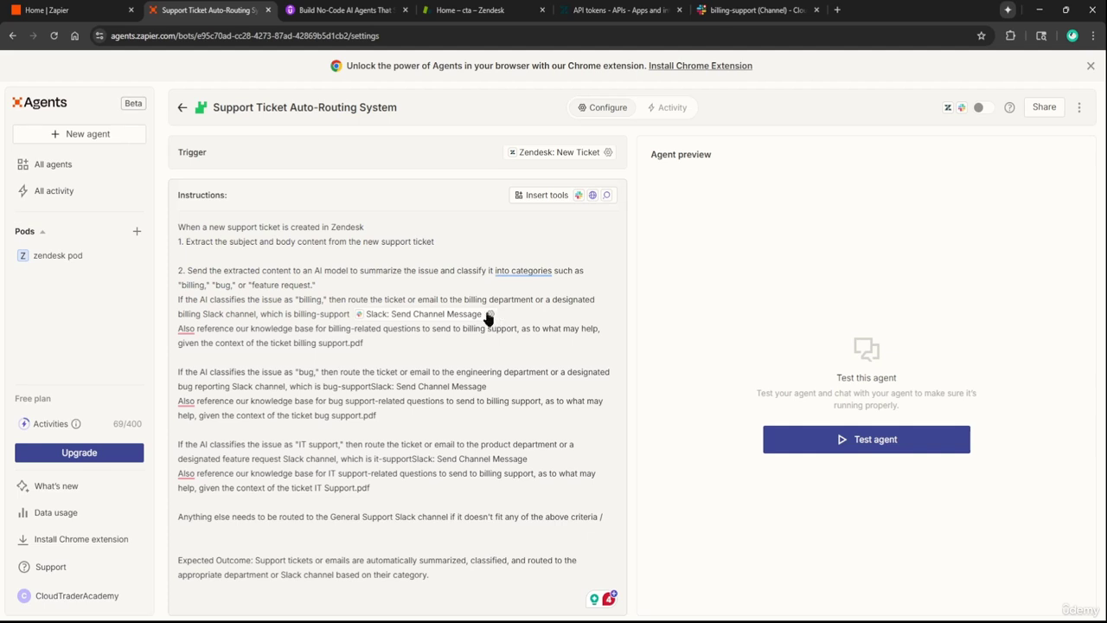
Open Slack's #billing-support channel and dismiss the Channels and tickets section menus
left_click(744, 10)
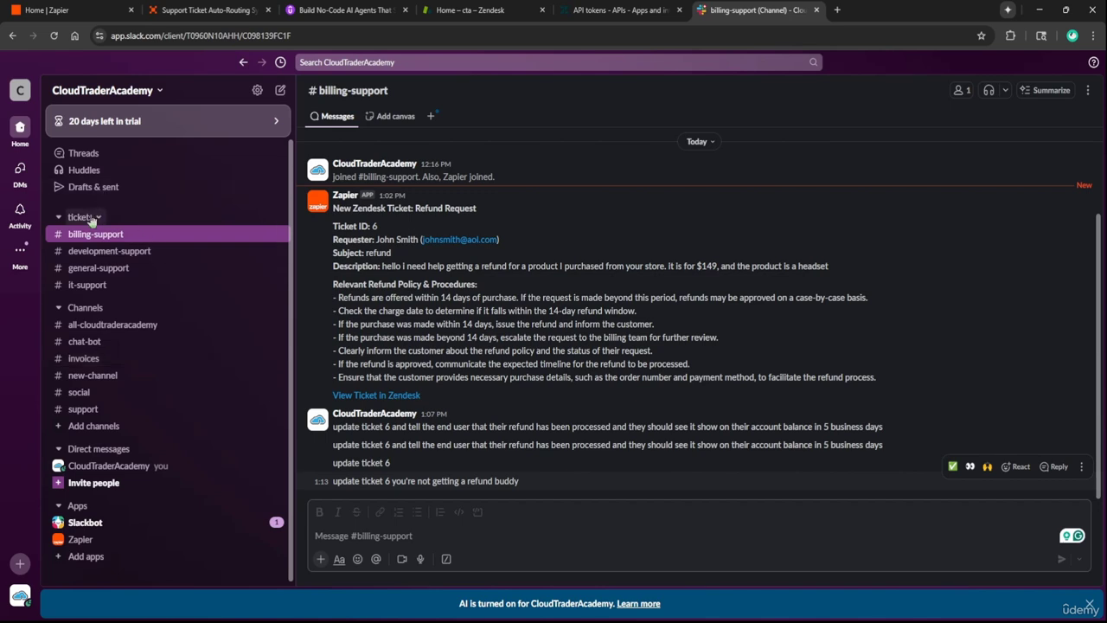
right_click(84, 309)
mouse_move(121, 316)
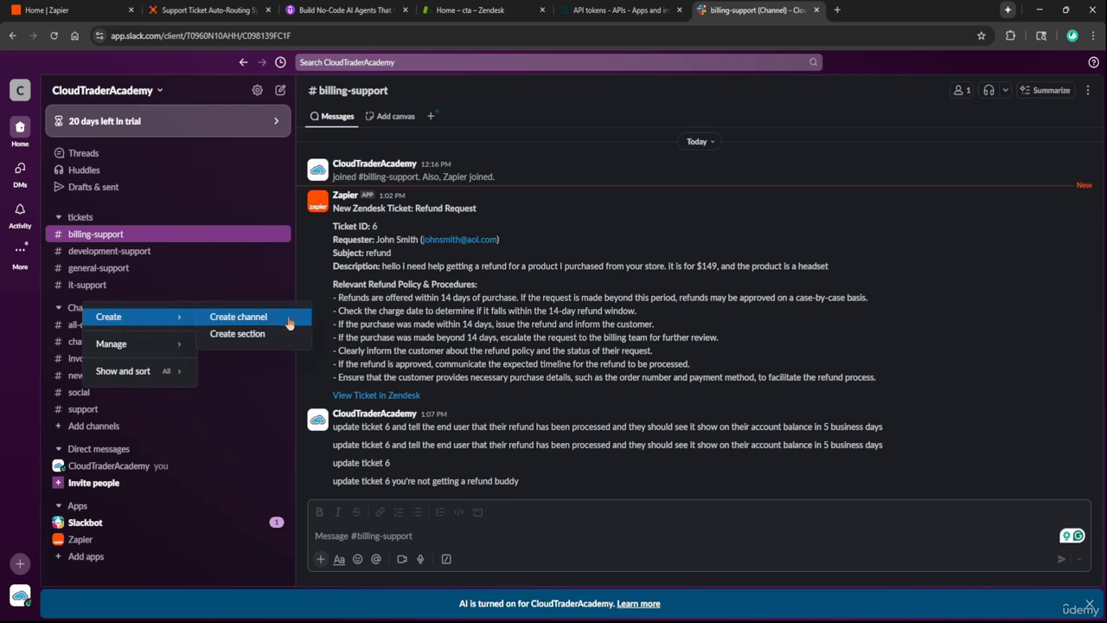
key("Escape")
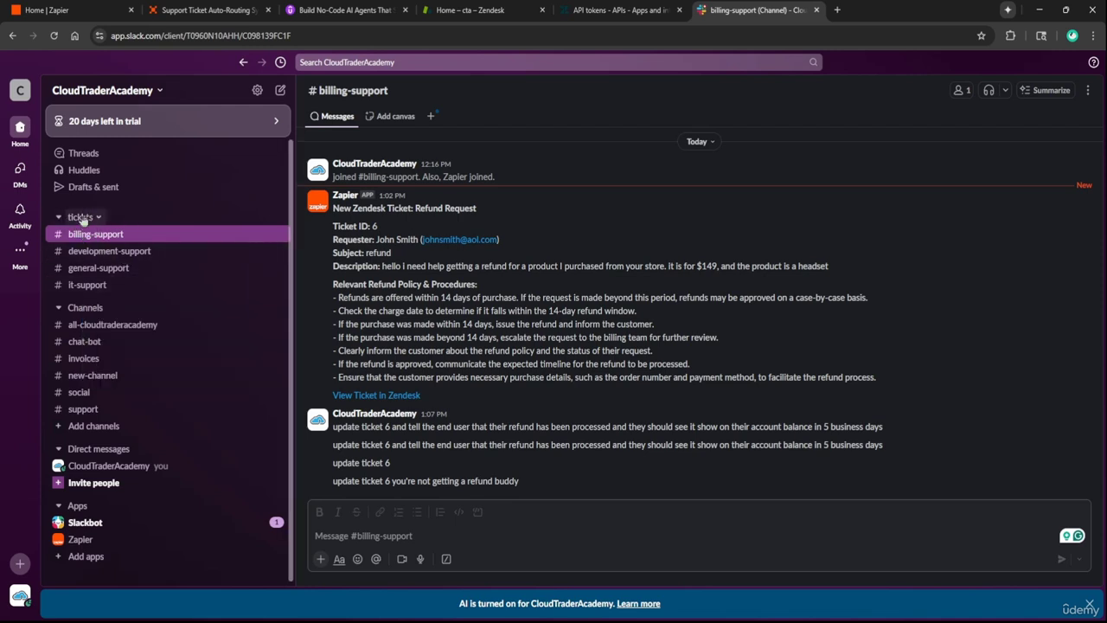
right_click(83, 218)
mouse_move(102, 232)
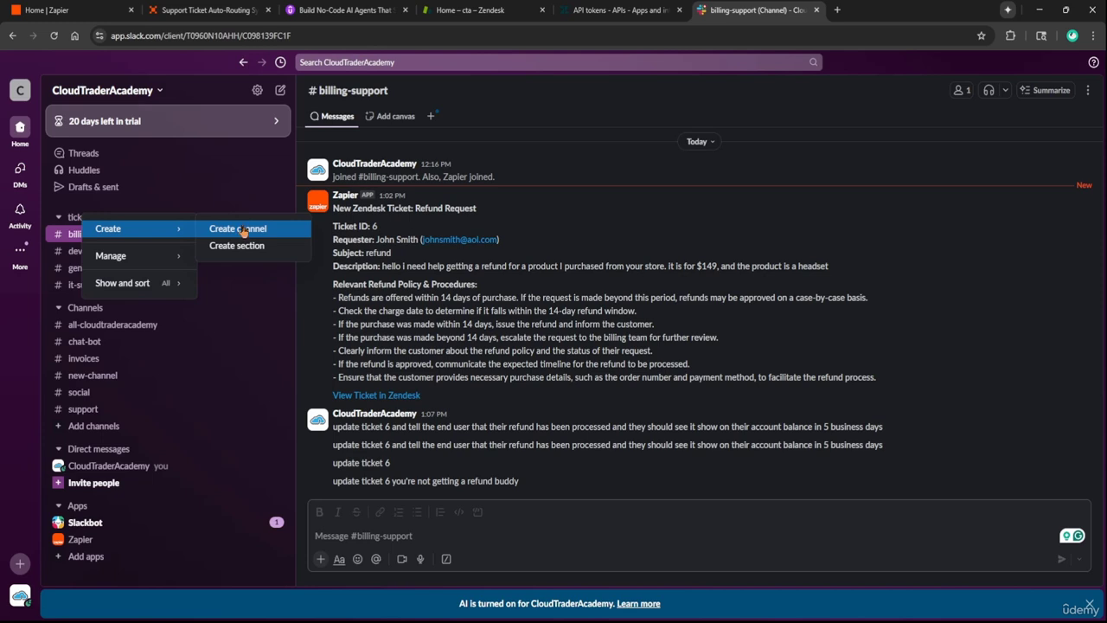
key("Escape")
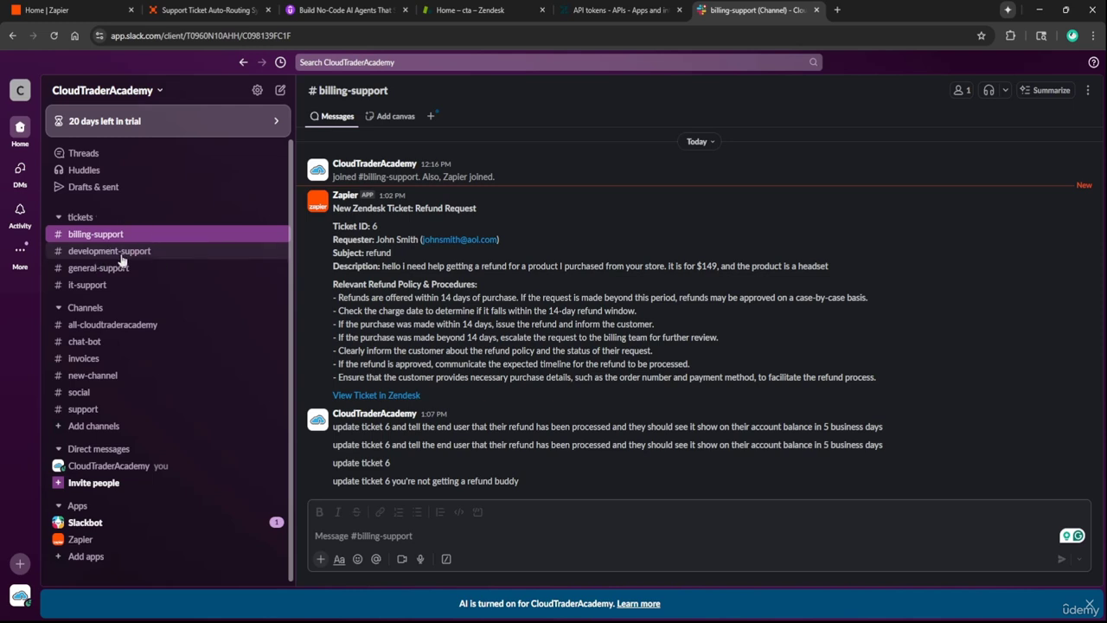
Fix the billing line's Slack Send Channel Message channel to billing-support and save
left_click(242, 5)
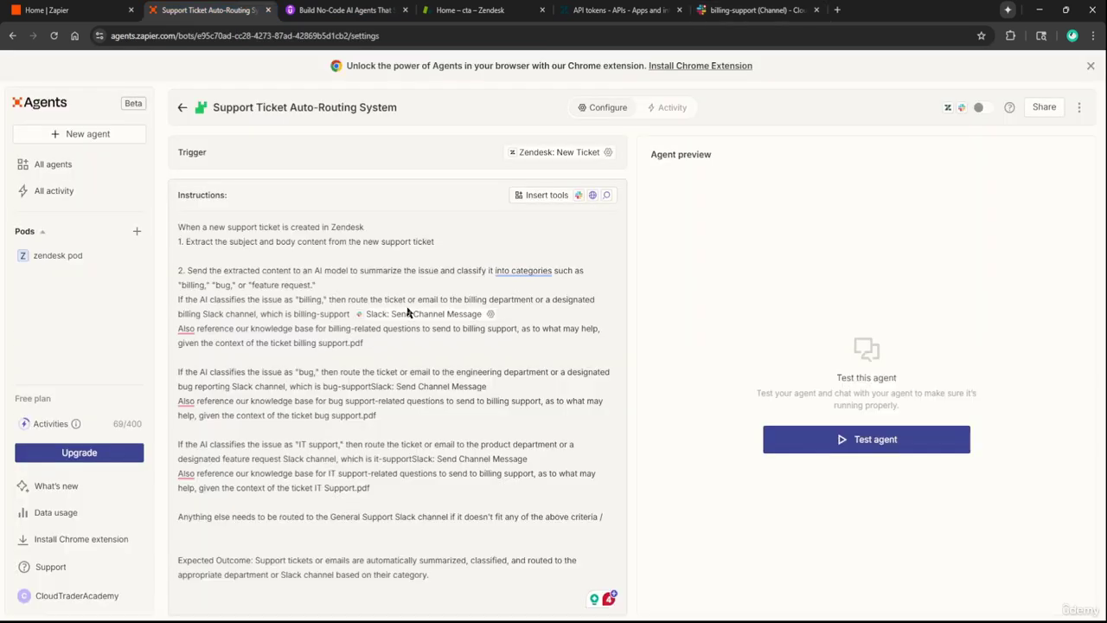
left_click(489, 315)
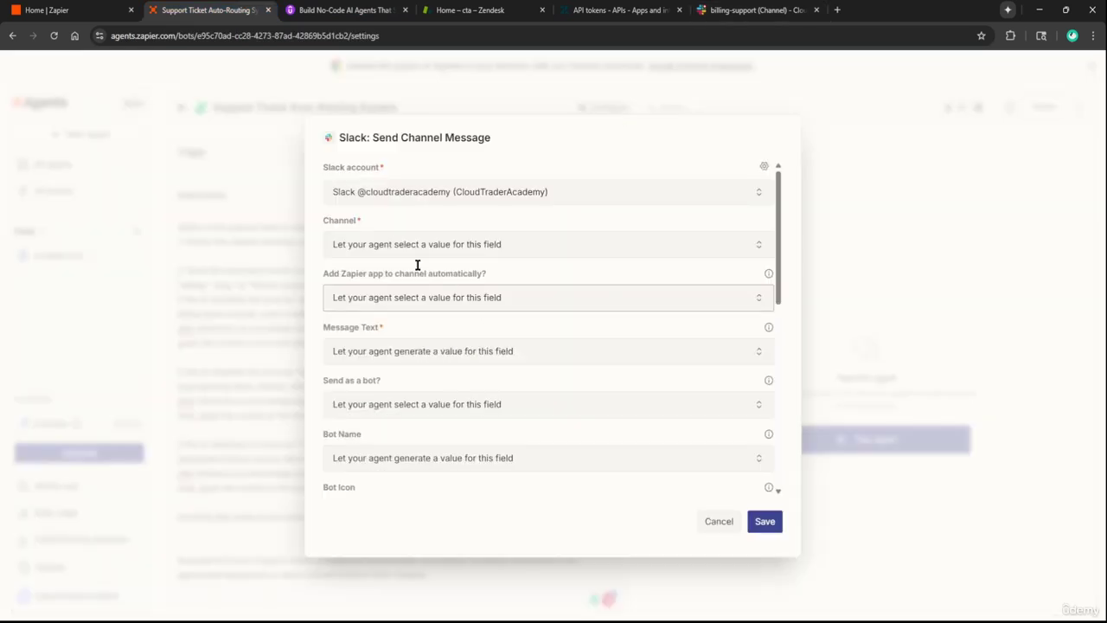
left_click(394, 250)
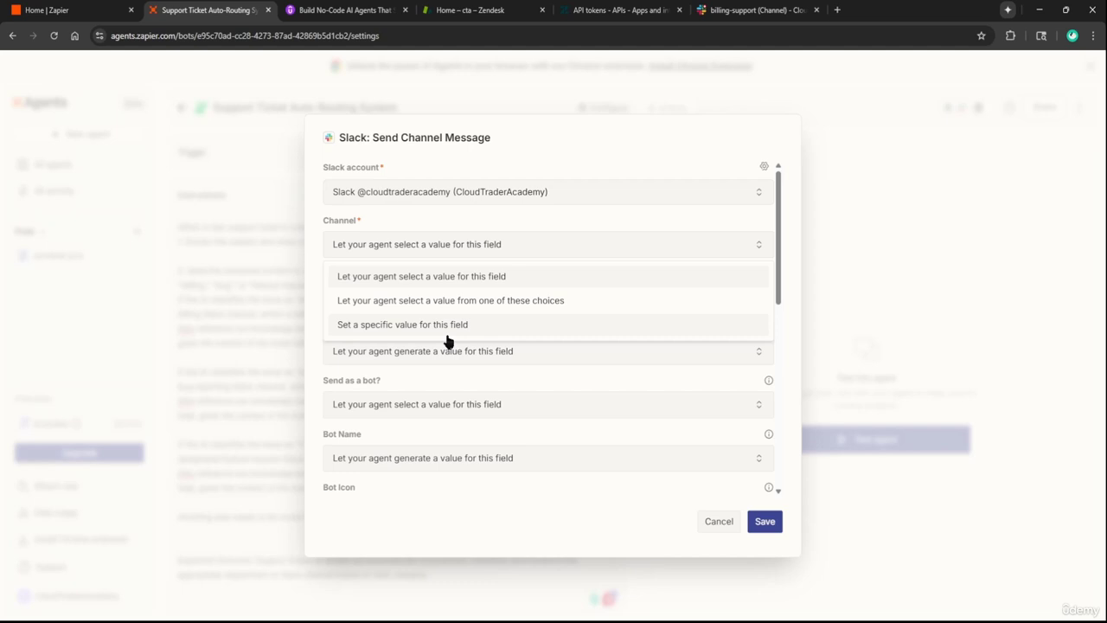
left_click(447, 333)
left_click(401, 273)
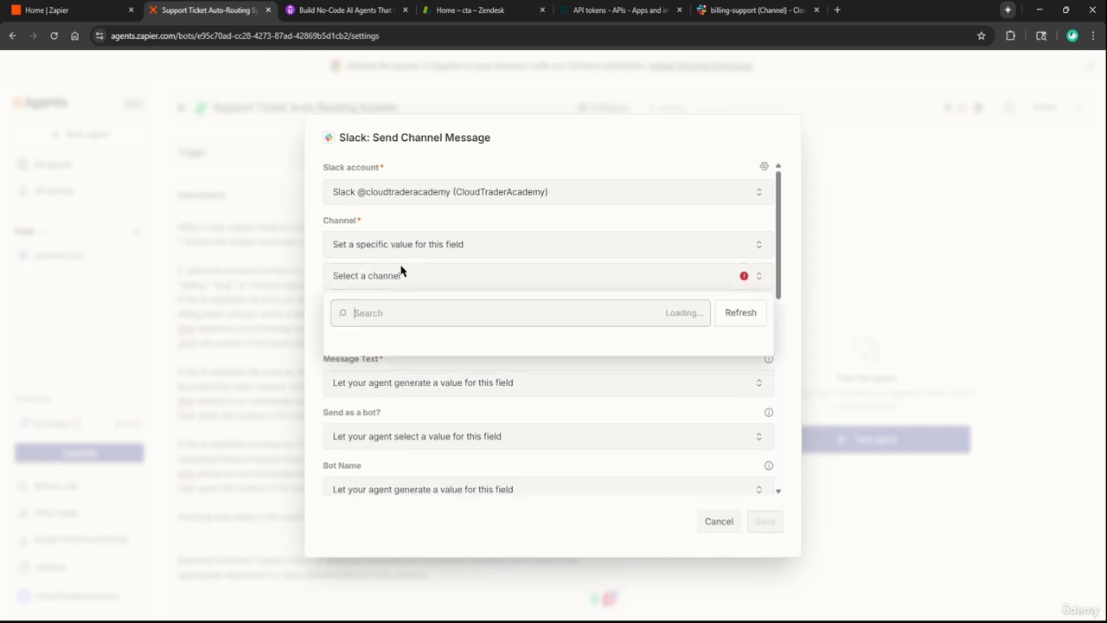
type("bill")
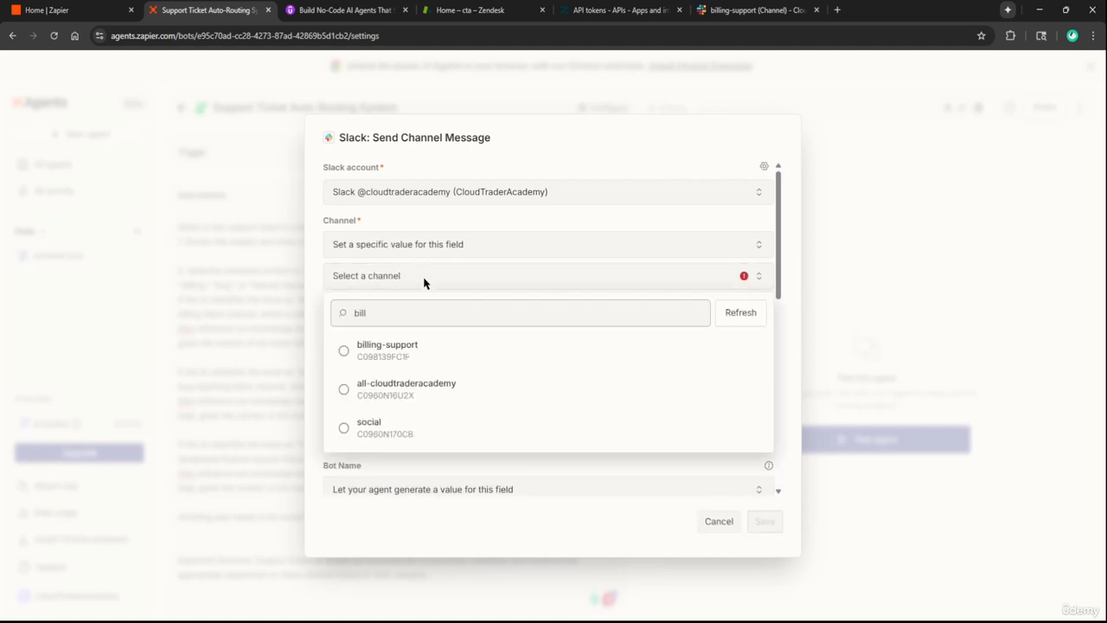
left_click(386, 356)
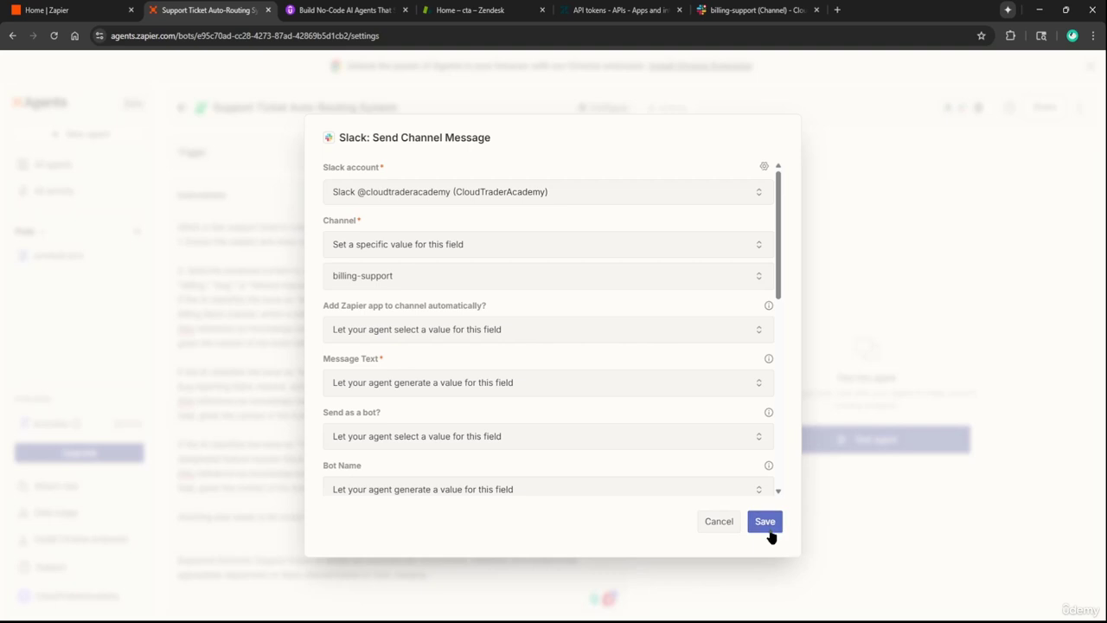
left_click(765, 521)
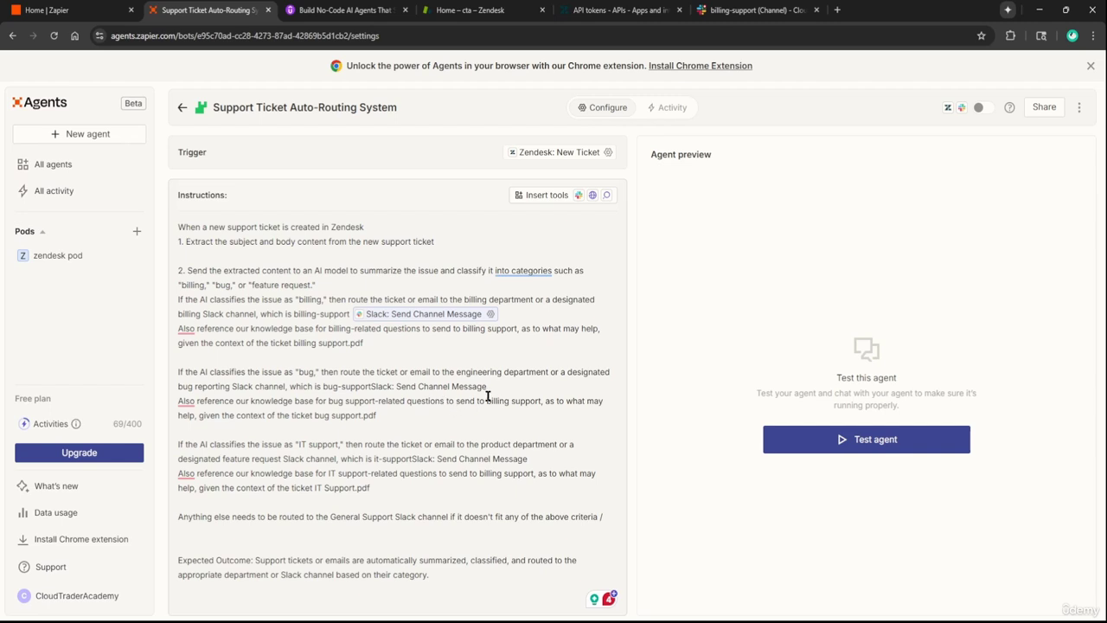
Replace the bug-support line's plain tool text with an inserted Slack: Send Channel Message tool
left_click_drag(499, 389, 371, 387)
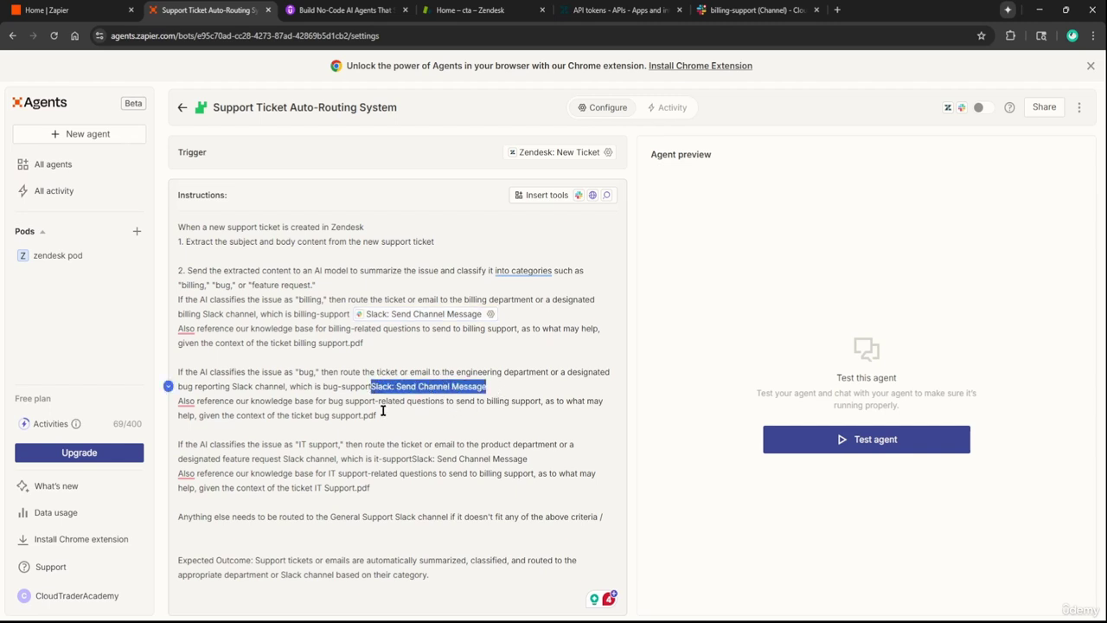
key("BackSpace")
type("/")
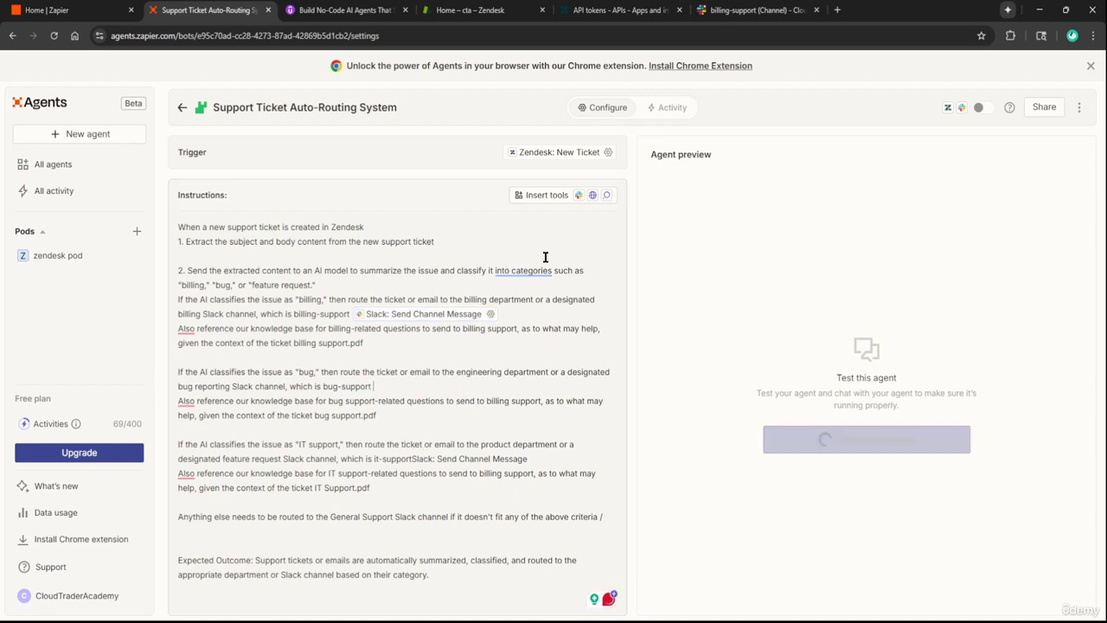
type("sla")
key("Return")
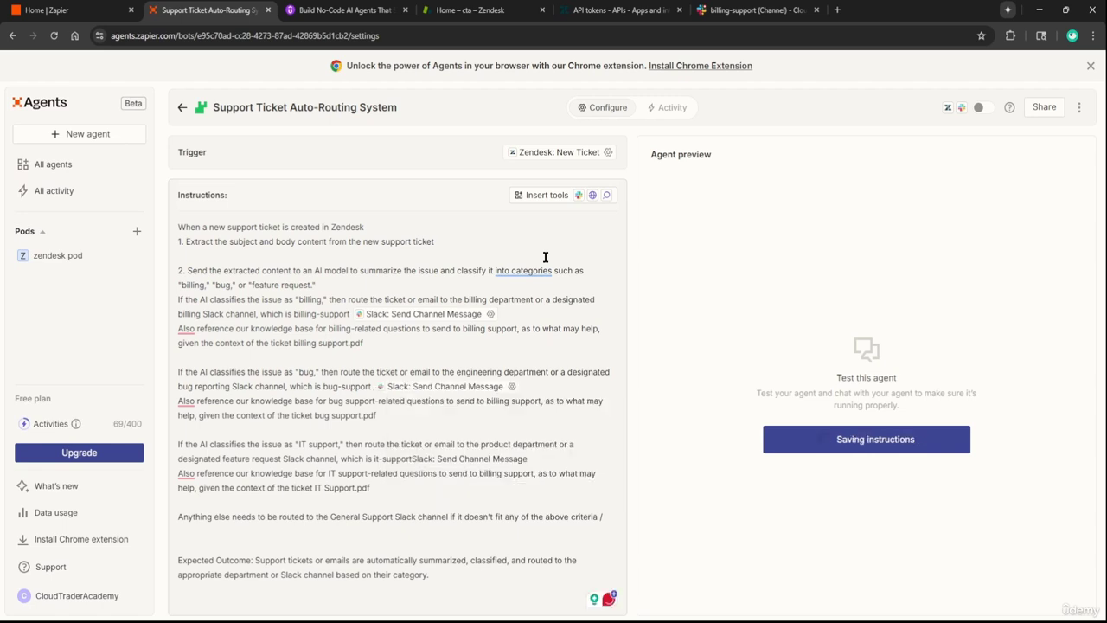
Set that Slack tool's channel to it-support, save, and reopen its settings
left_click(512, 390)
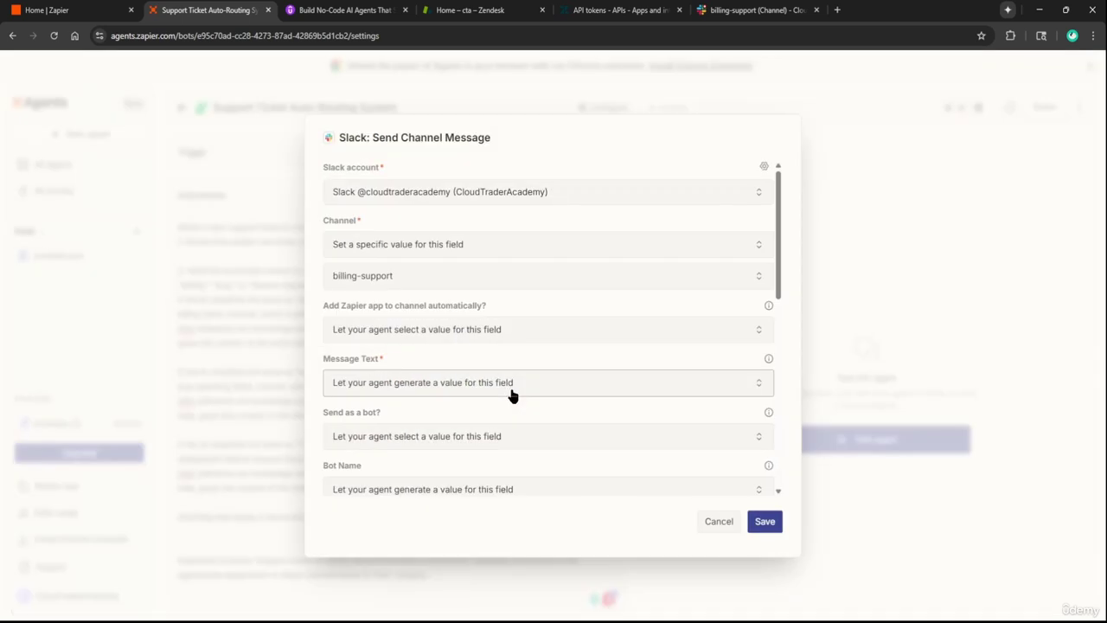
left_click(400, 281)
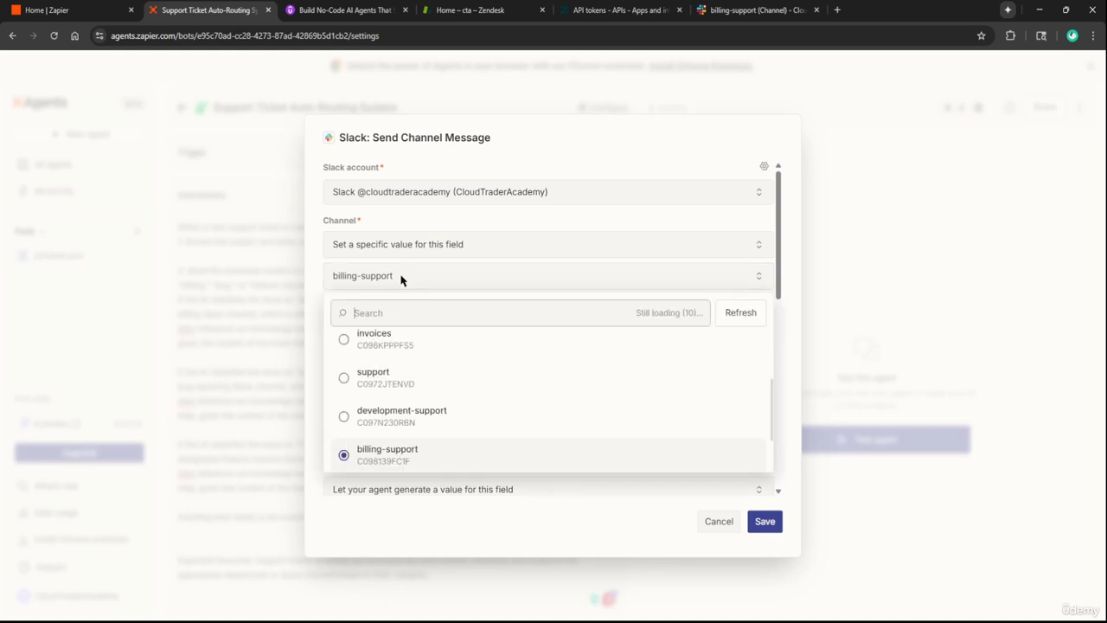
type("bug")
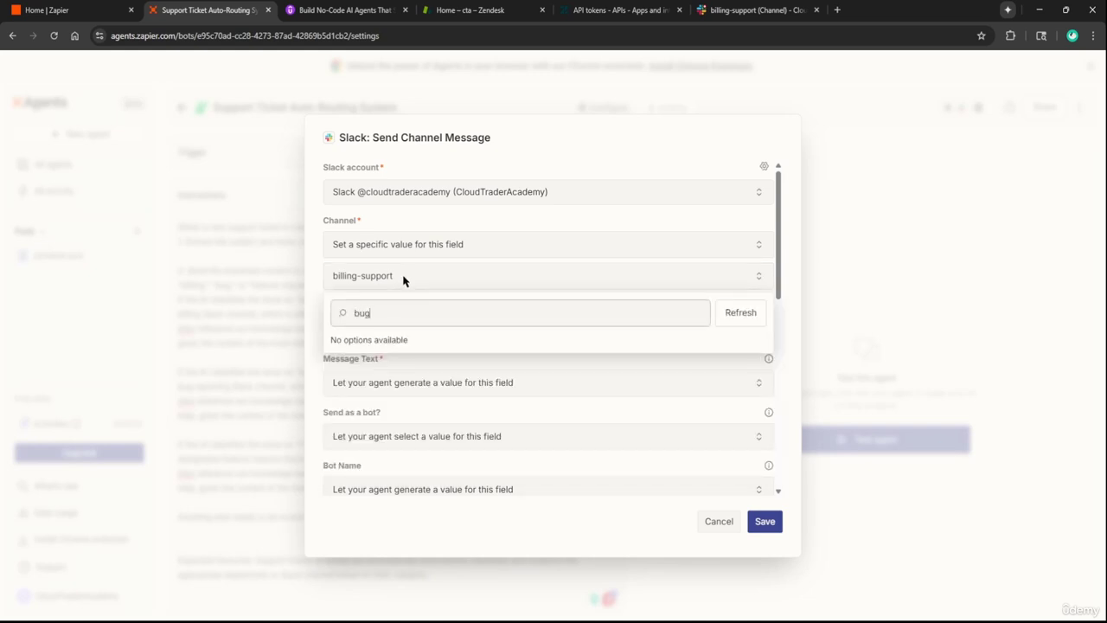
key("BackSpace")
key("BackSpace")
key("BackSpace")
type("it-")
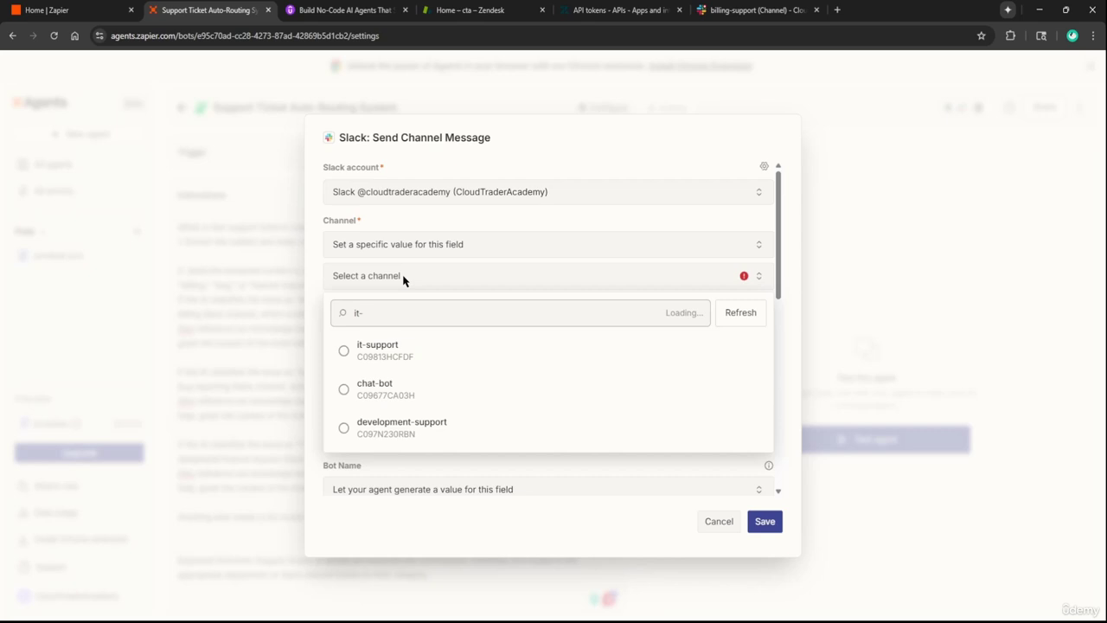
left_click(374, 367)
left_click(766, 523)
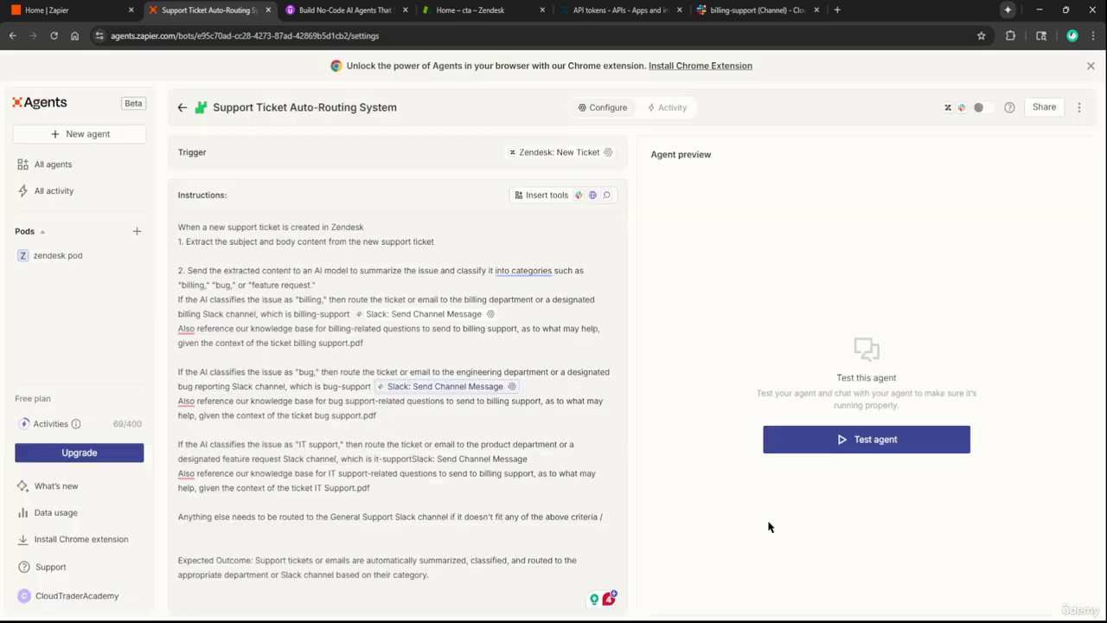
left_click(490, 315)
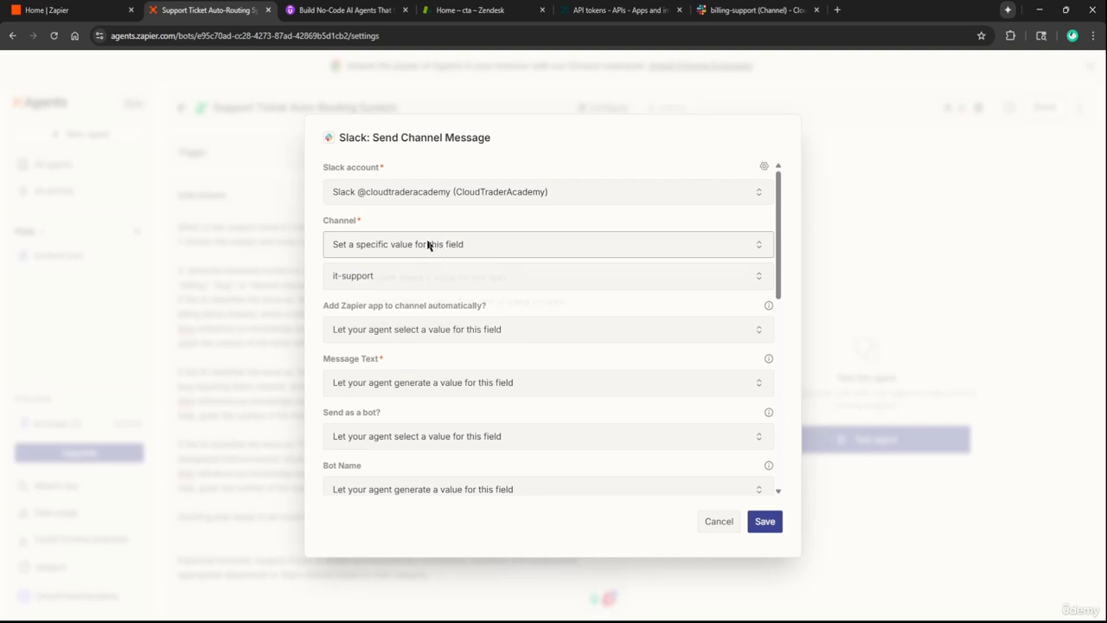
Make the Channel an agent-selected value from a set of choices
left_click(427, 245)
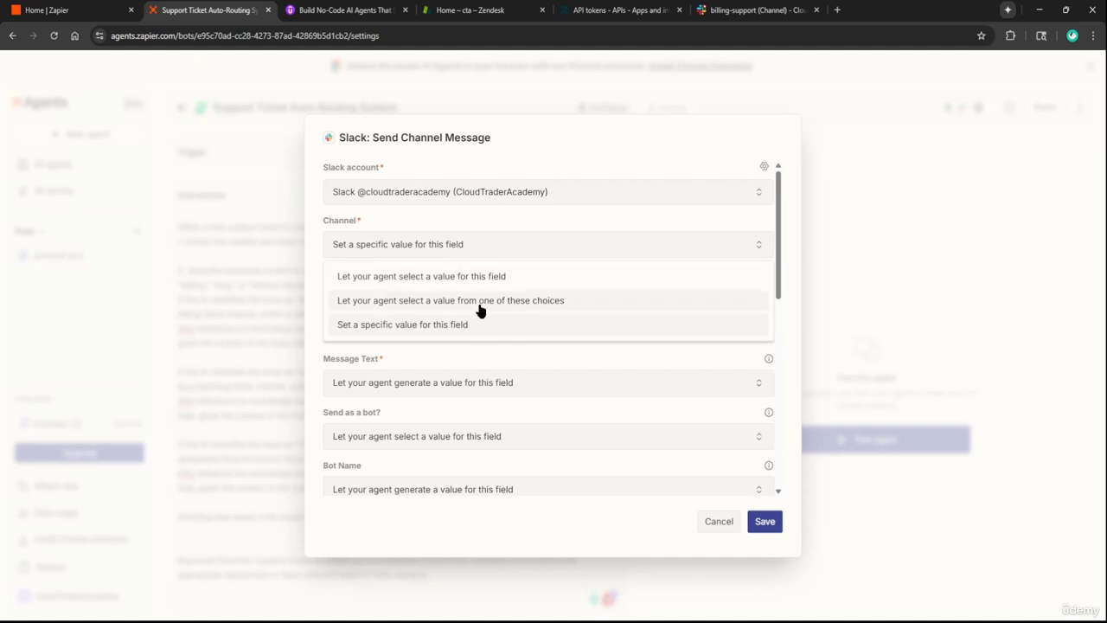
left_click(536, 305)
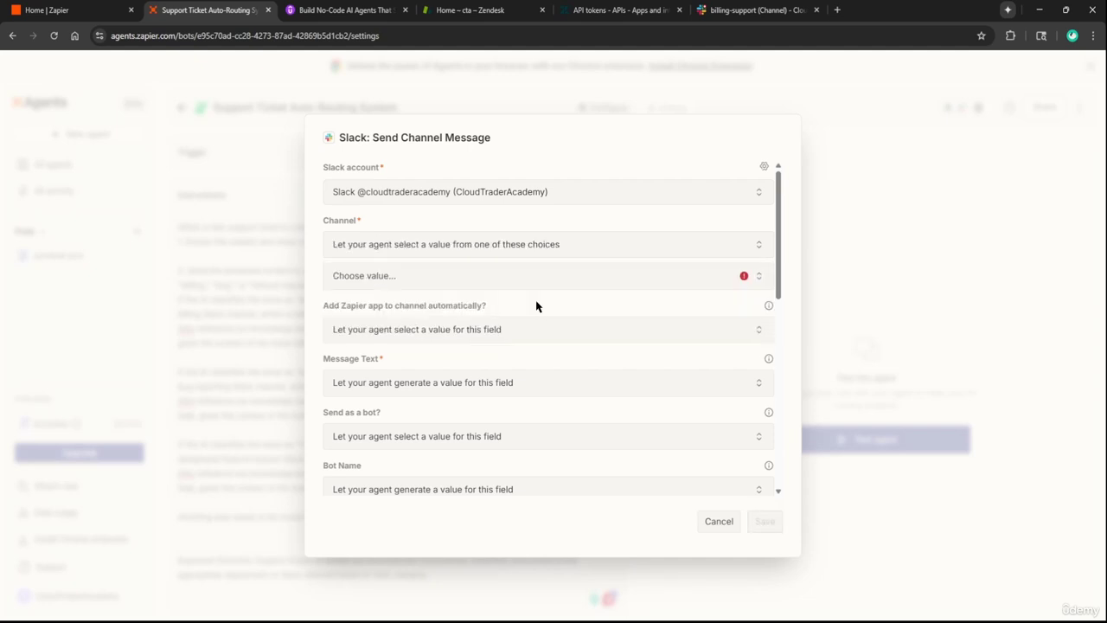
left_click(499, 286)
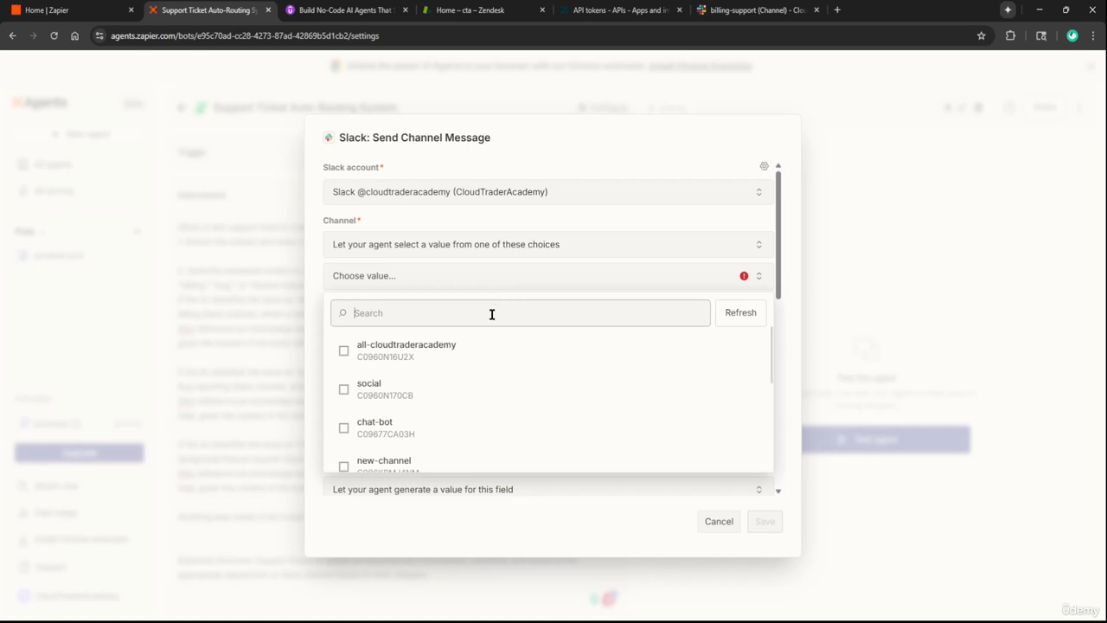
Allow development-support, billing-support, it-support and general-support as the channel choices
scroll(441, 378, "down", 2)
scroll(406, 386, "down", 1)
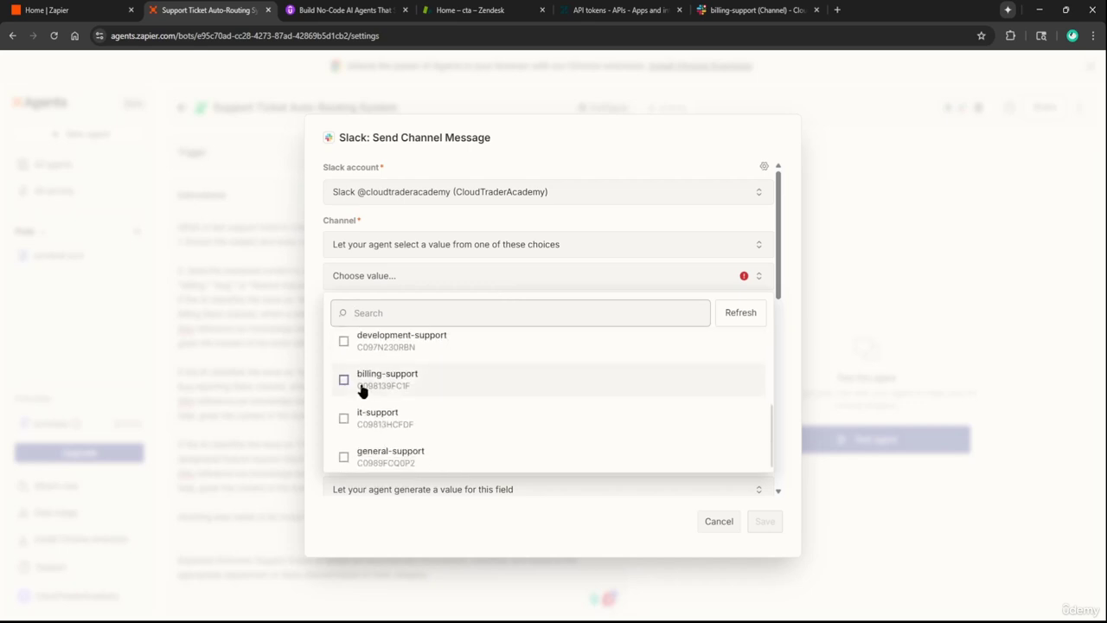
scroll(361, 386, "up", 1)
left_click(344, 402)
scroll(383, 430, "down", 1)
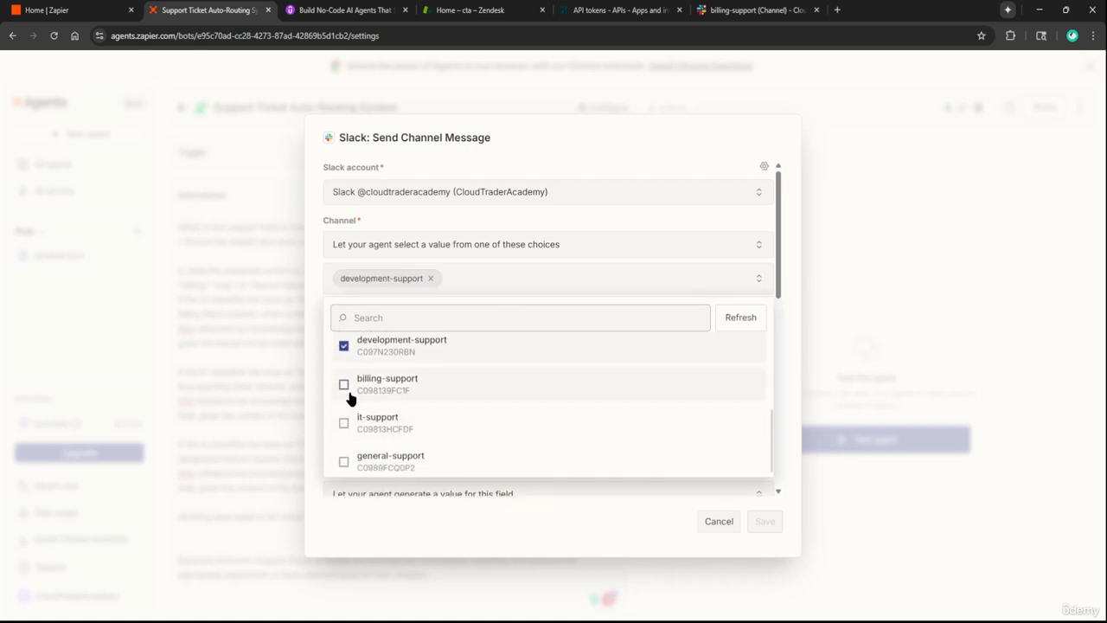
left_click(344, 385)
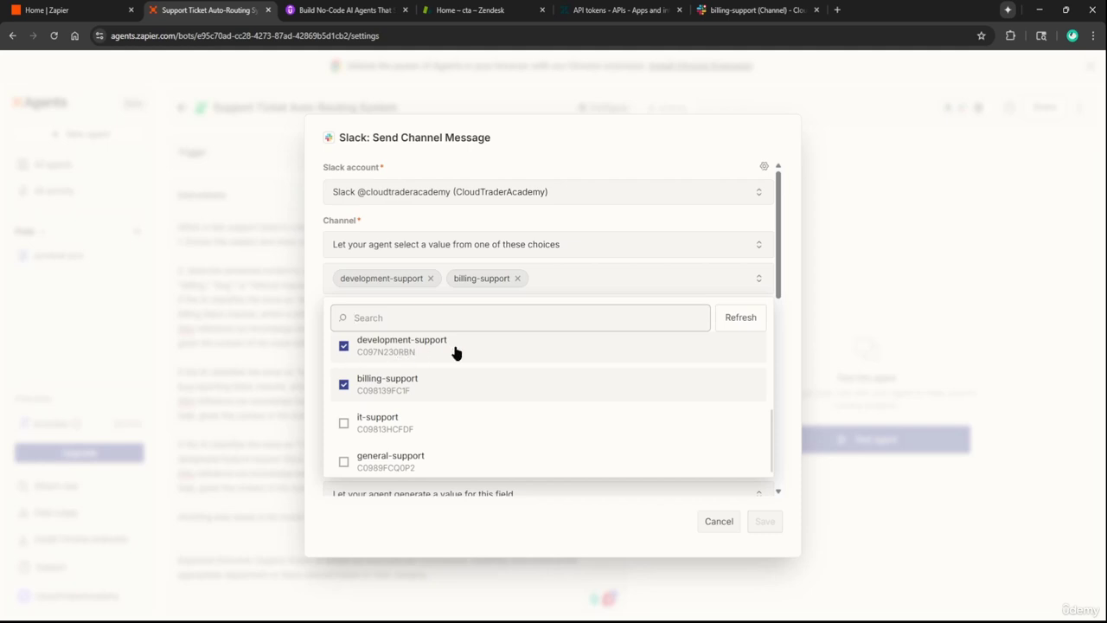
scroll(372, 411, "down", 1)
left_click(343, 414)
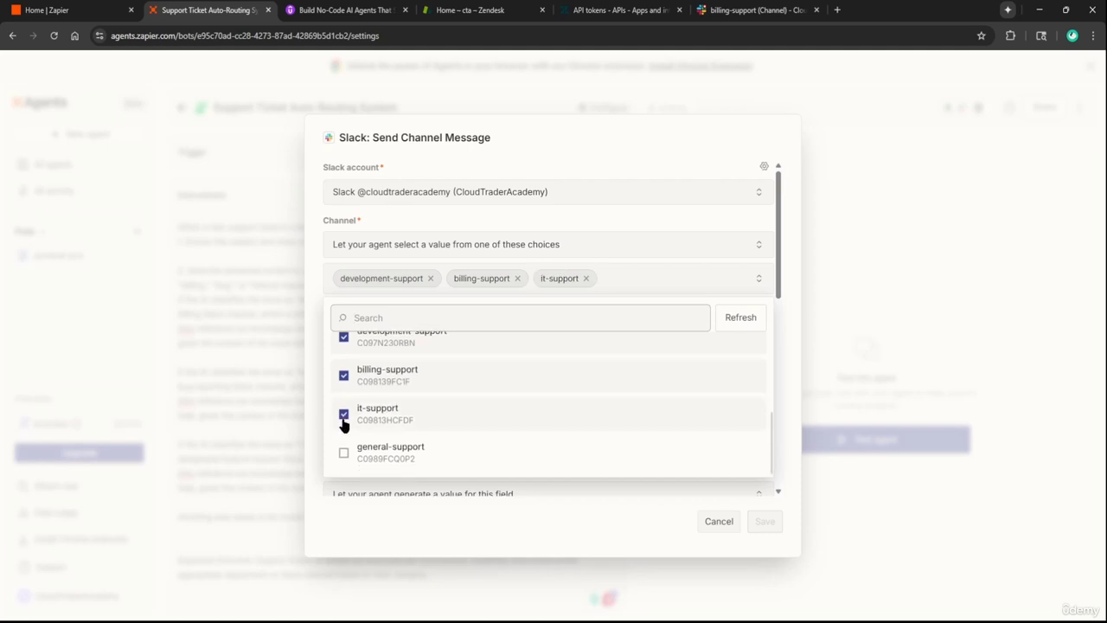
left_click(344, 454)
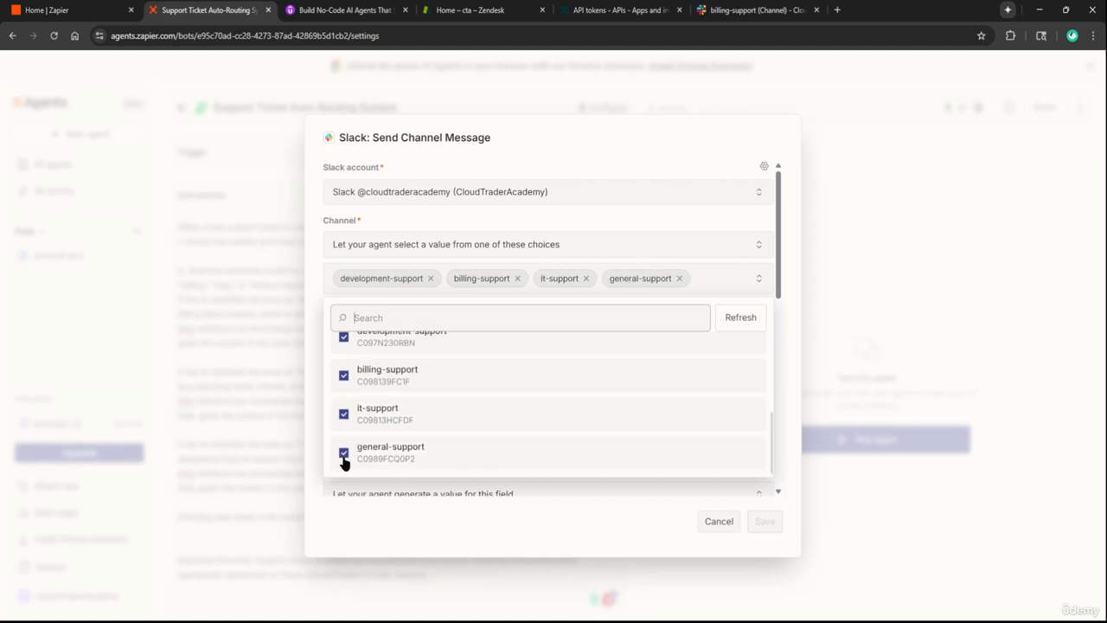
left_click(529, 529)
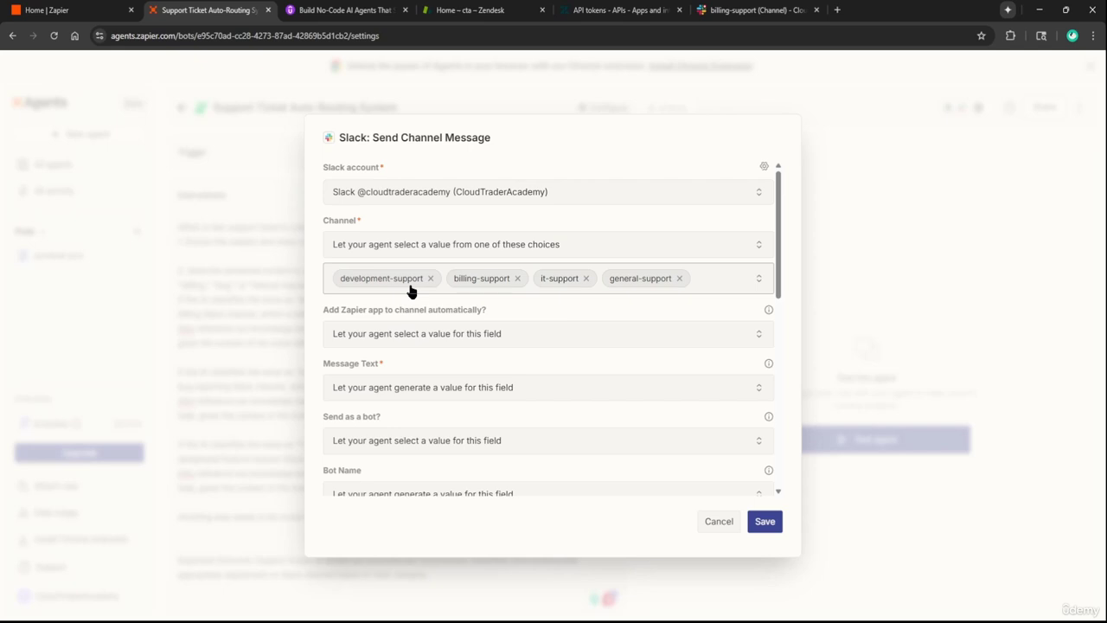
left_click(751, 10)
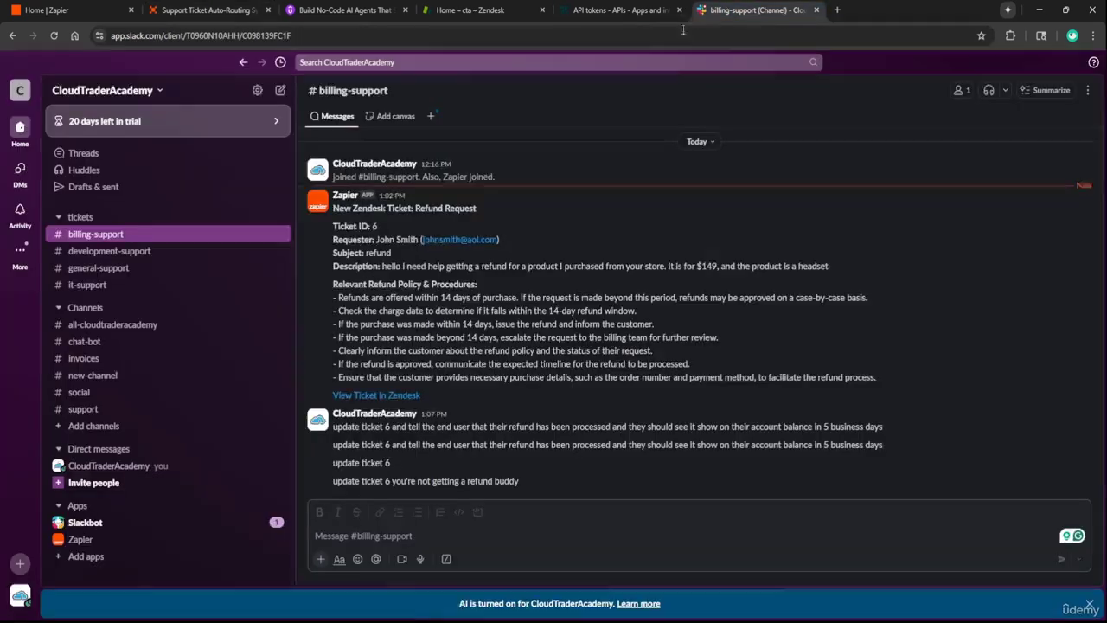
Look over the #it-support and #billing-support channels in Slack, then return to Zapier
left_click(99, 285)
key("ctrl+2")
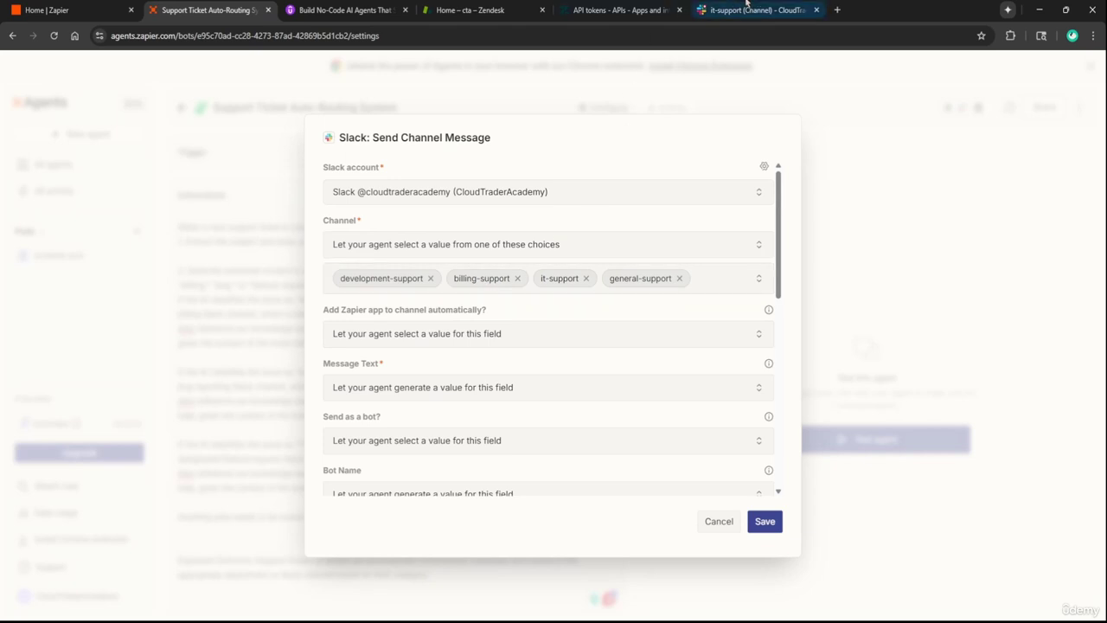
left_click(734, 9)
left_click(120, 236)
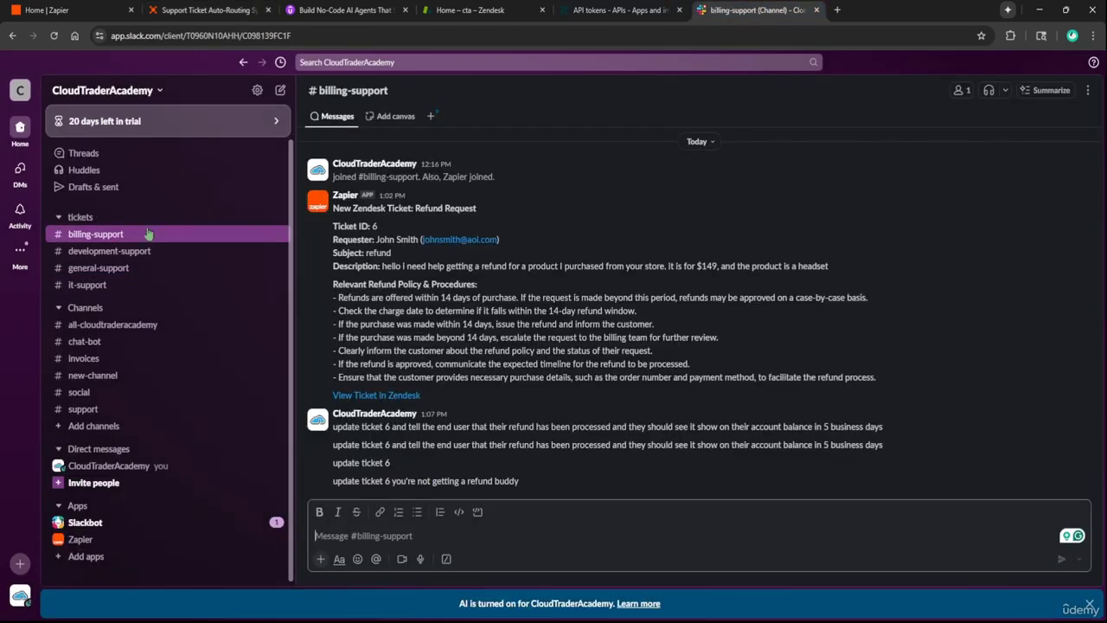
left_click(211, 5)
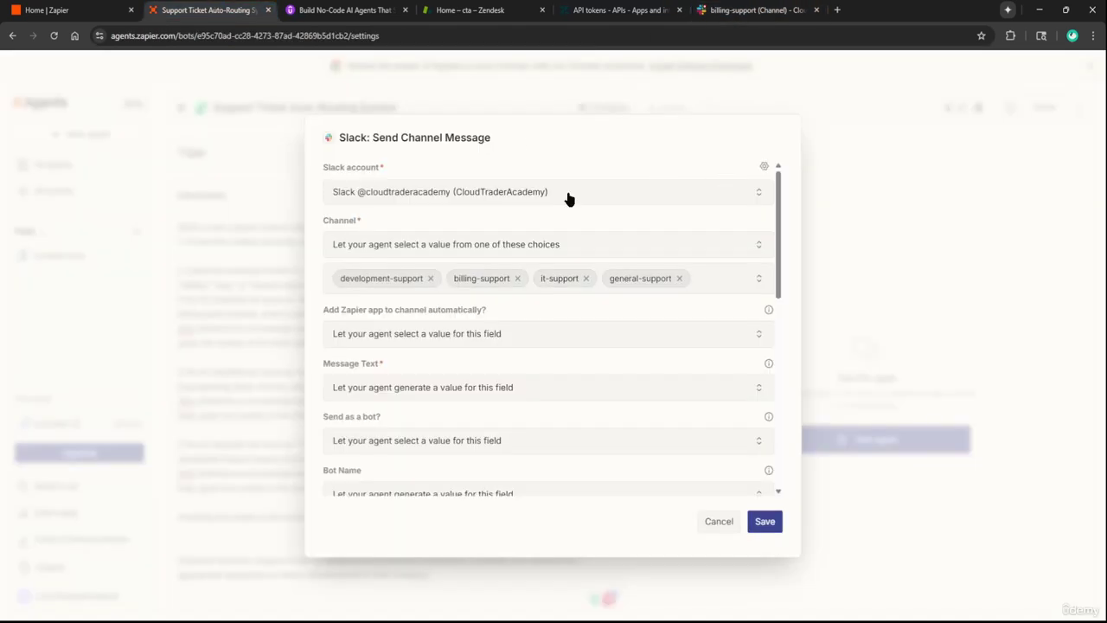
Save the four-channel setting and add a blank line after the categories sentence
left_click(765, 522)
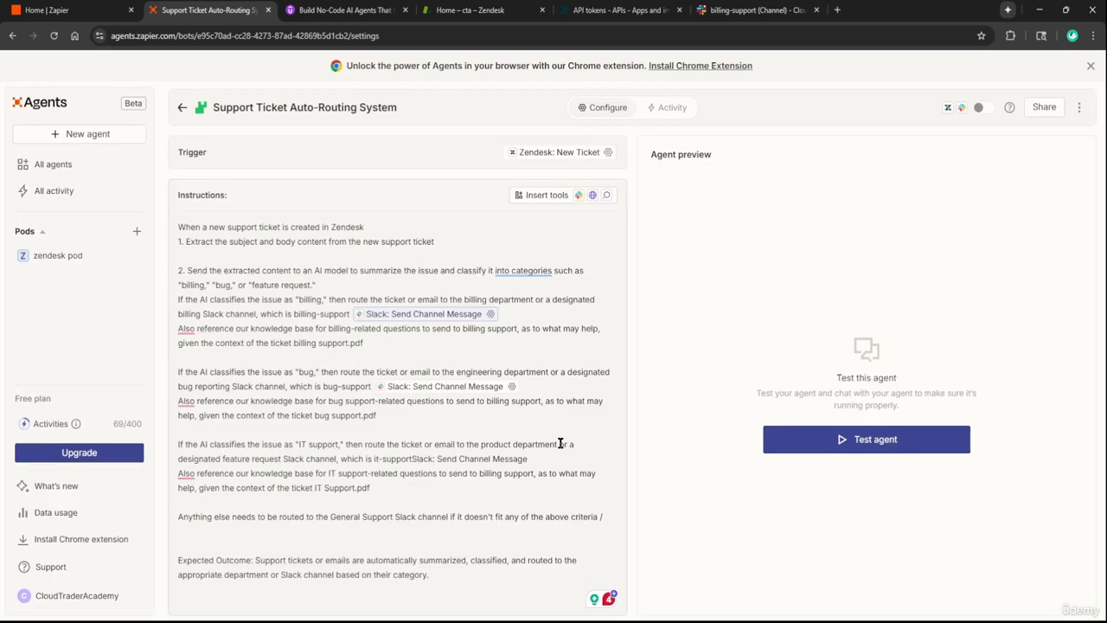
left_click(362, 289)
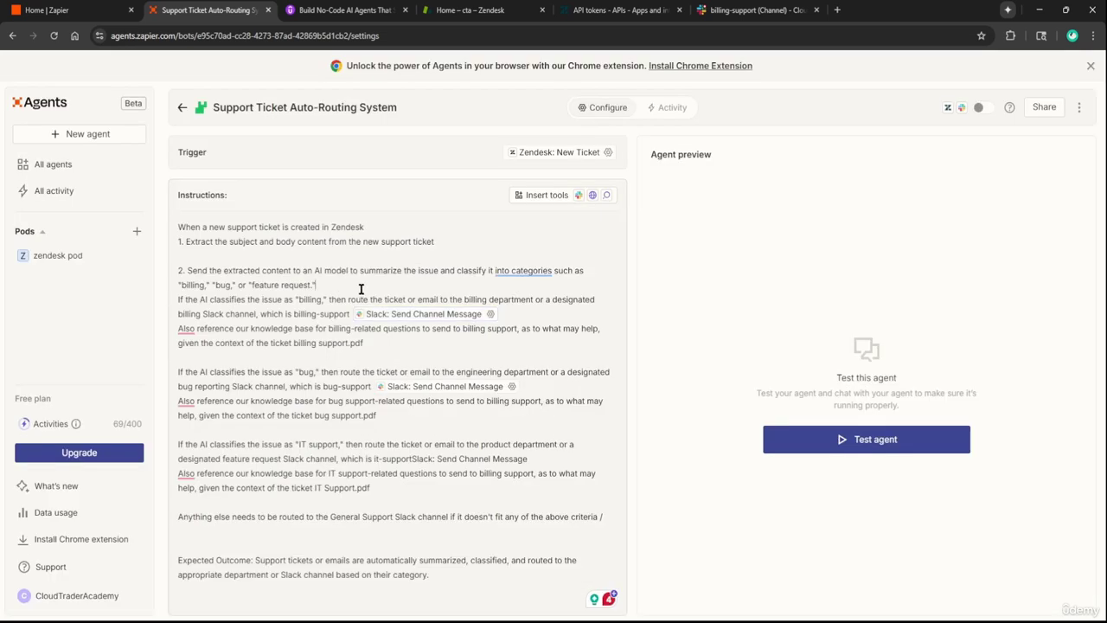
key("Return")
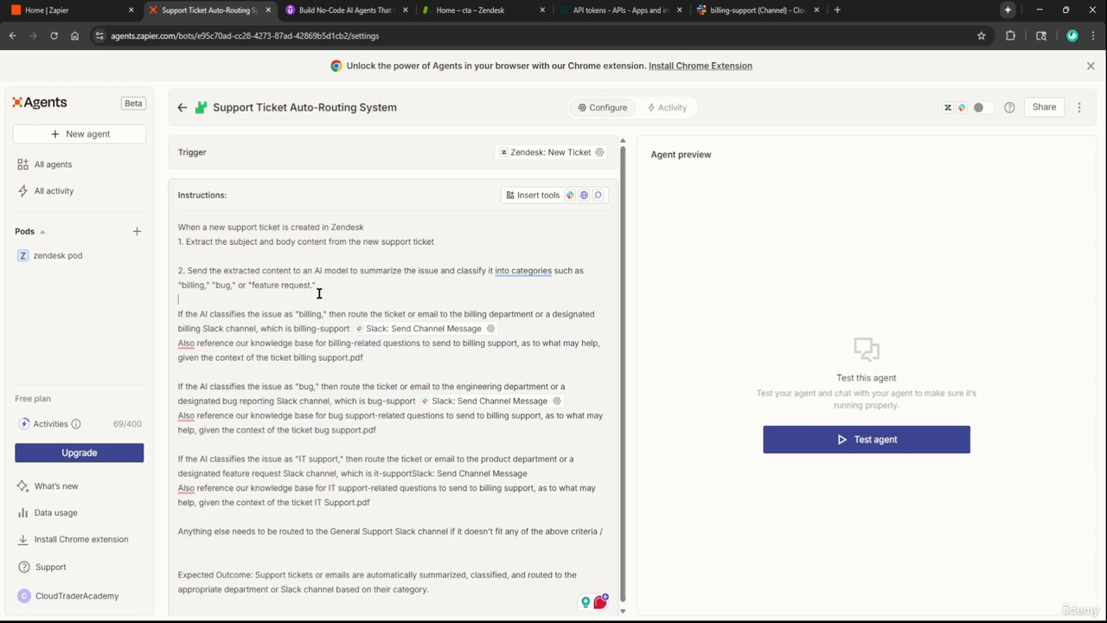
scroll(319, 294, "down", 1)
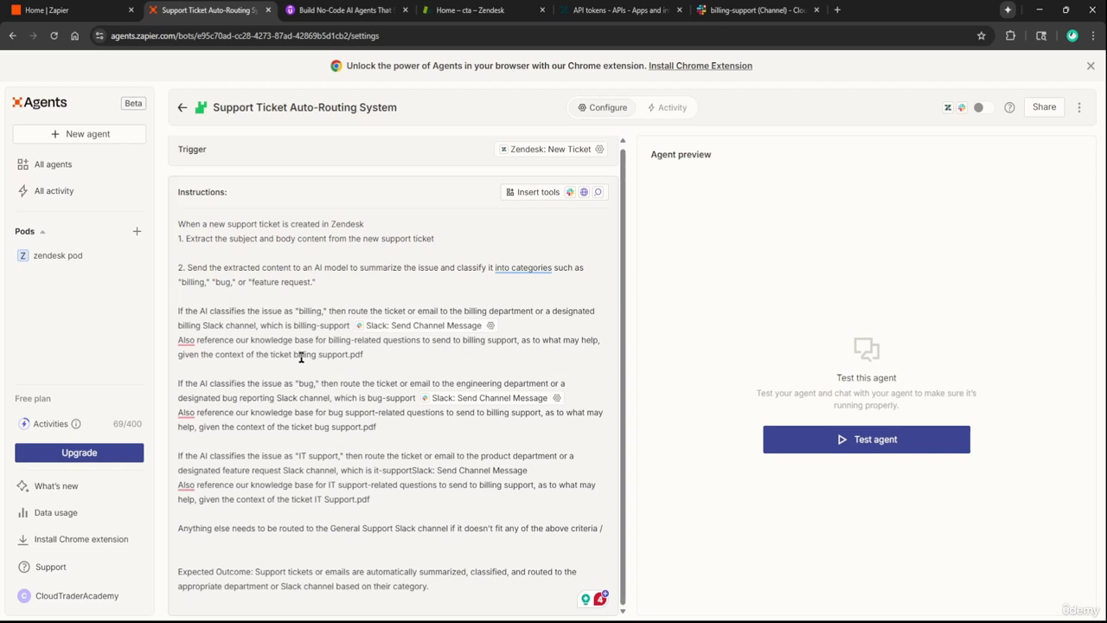
left_click_drag(313, 502, 375, 505)
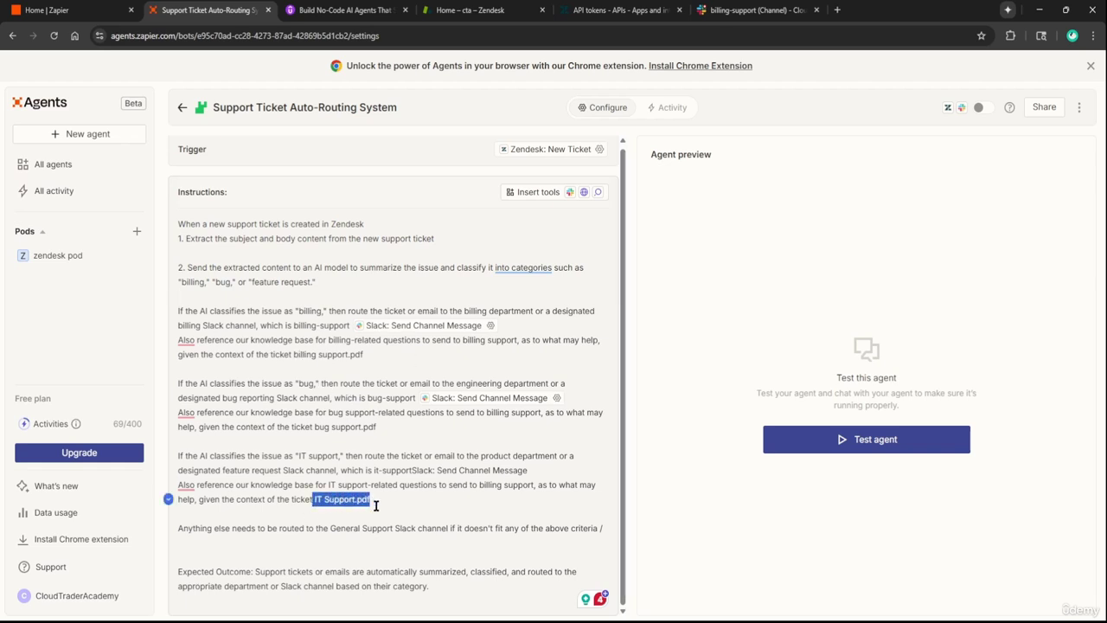
left_click(247, 526)
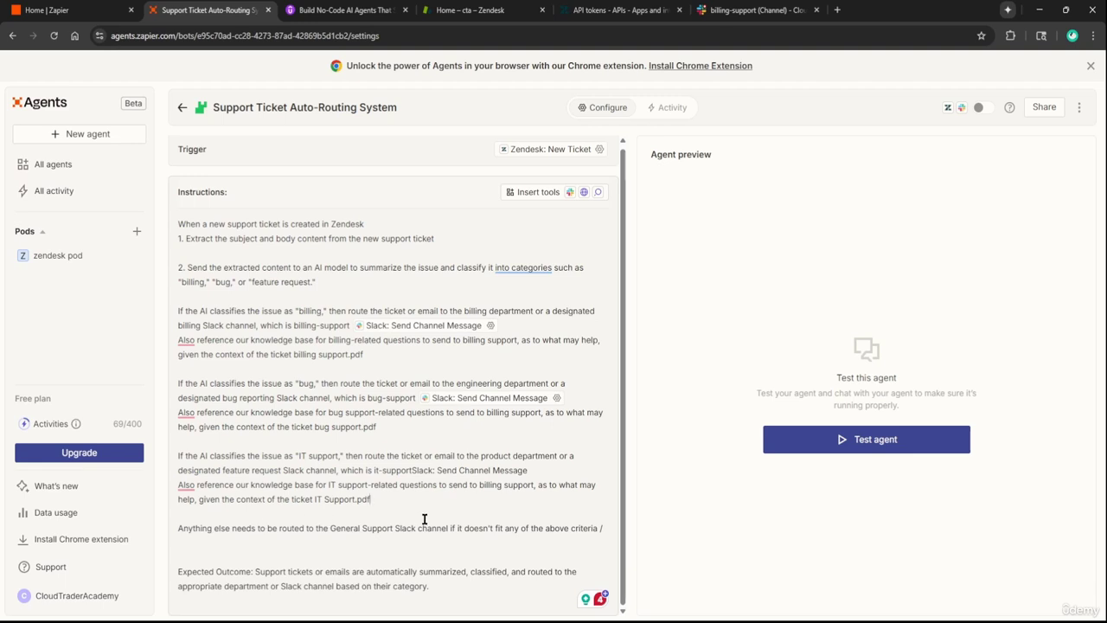
left_click_drag(329, 528, 476, 541)
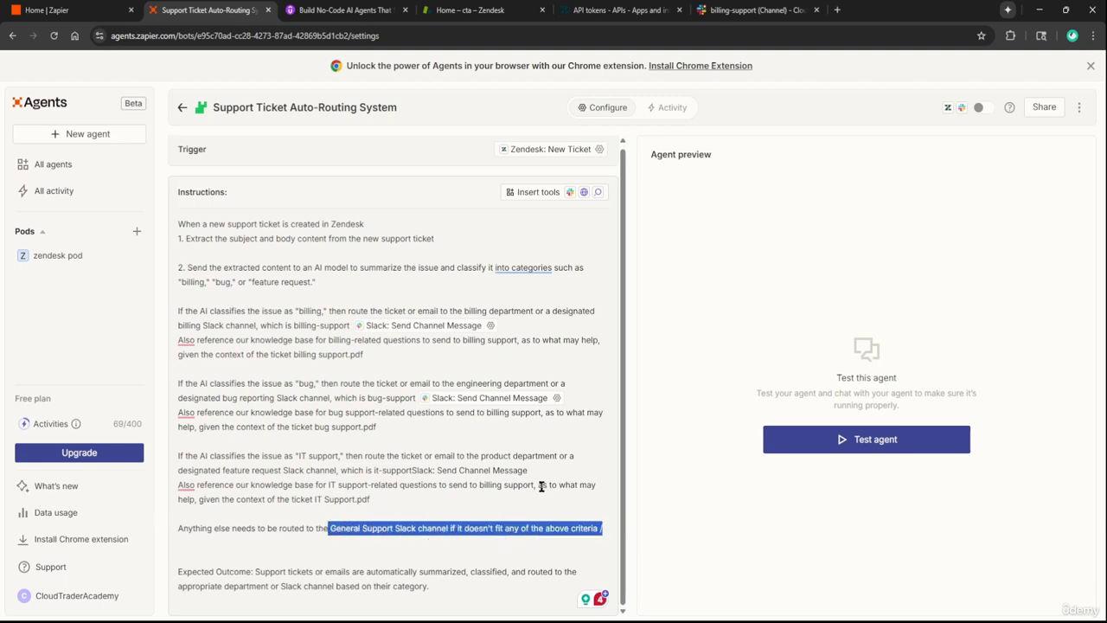
left_click(596, 529)
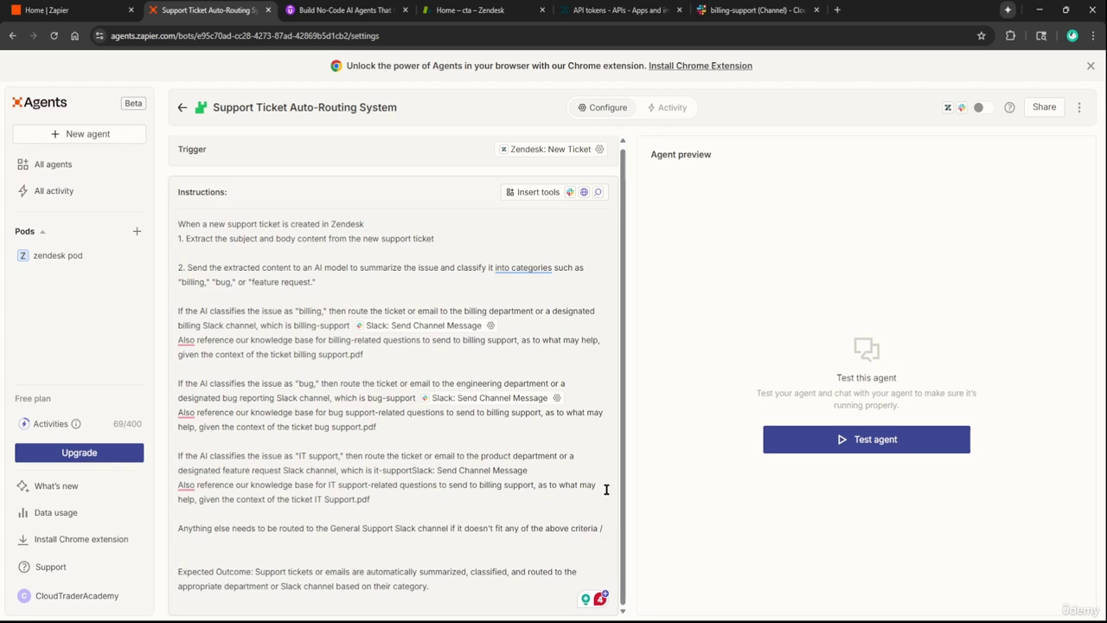
Insert a linked Slack: Send Channel Message tool after the criteria sentence
key("BackSpace")
type("/")
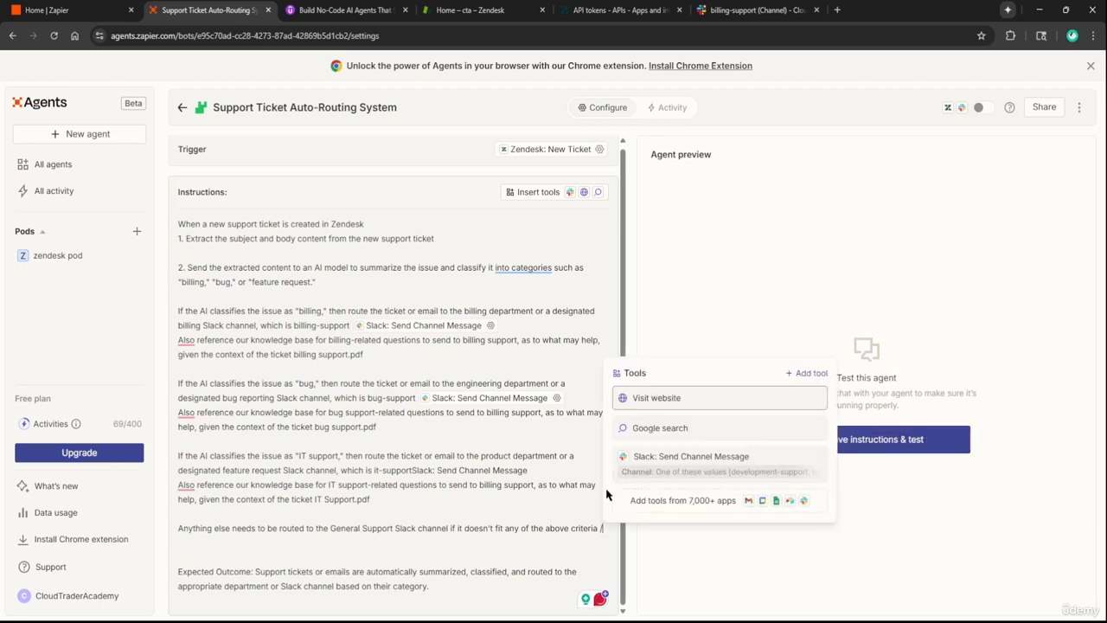
left_click(690, 459)
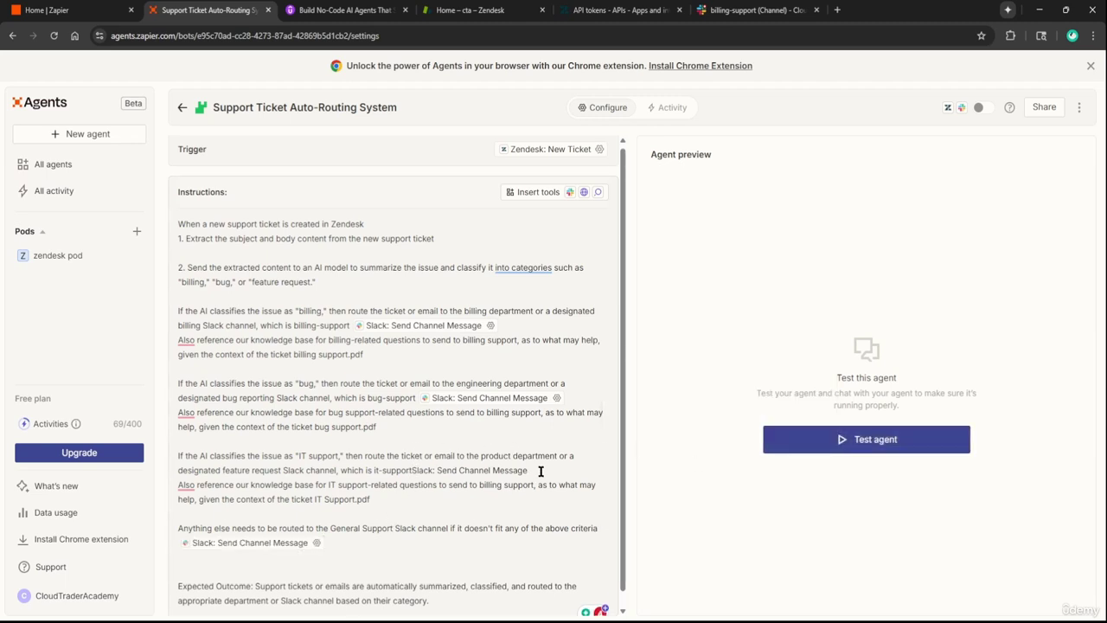
Replace the IT line's plain-text Slack tool name with the linked Slack message tool
left_click_drag(529, 473, 412, 474)
key("BackSpace")
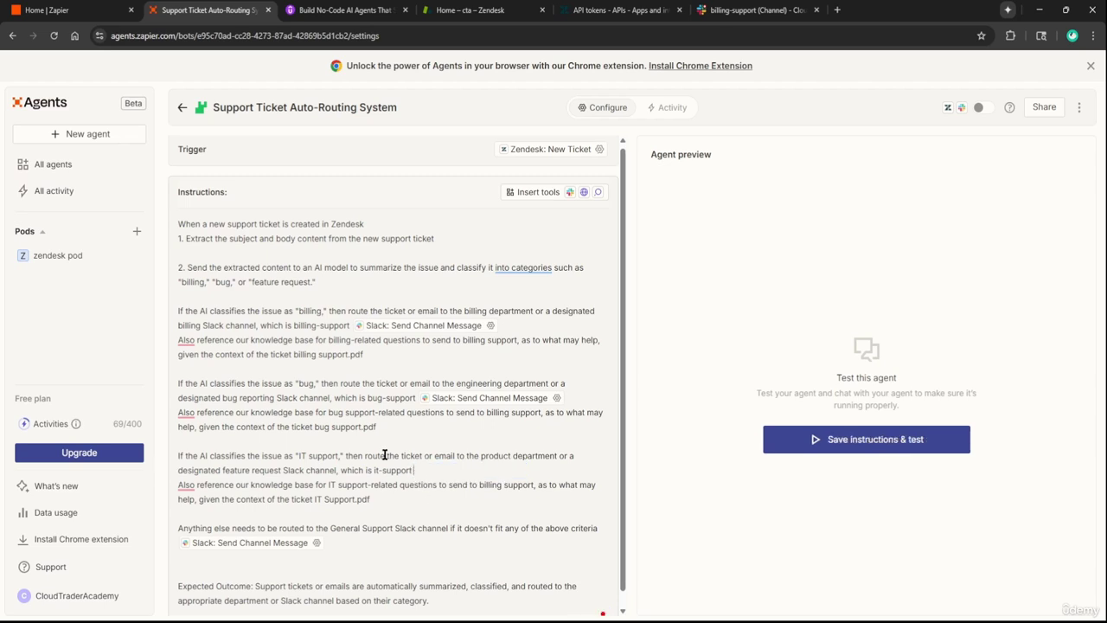
type("/")
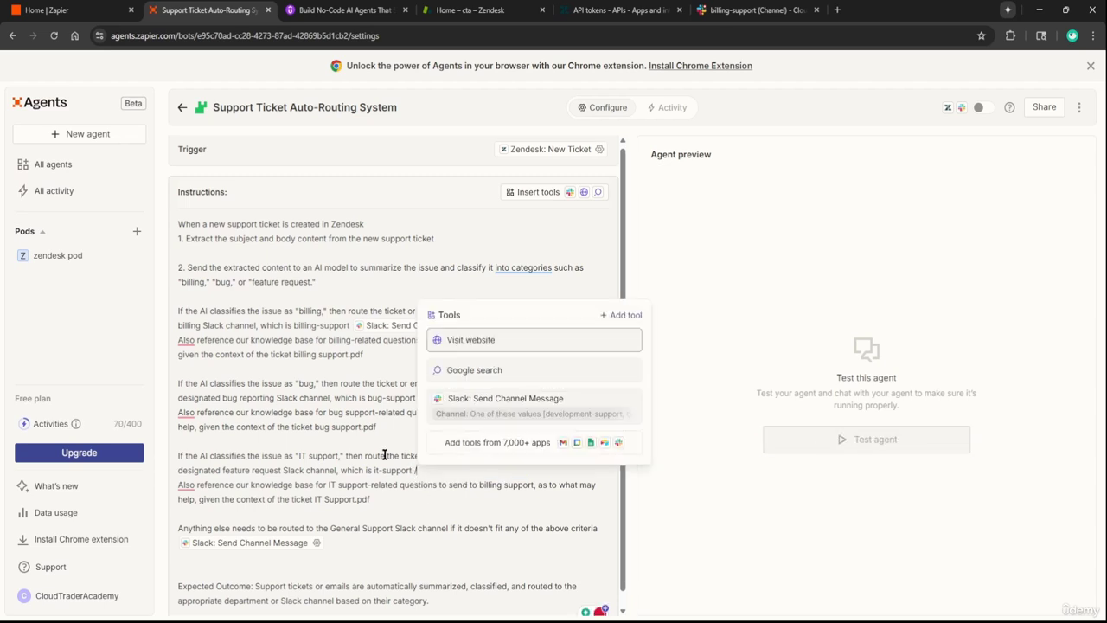
left_click(536, 407)
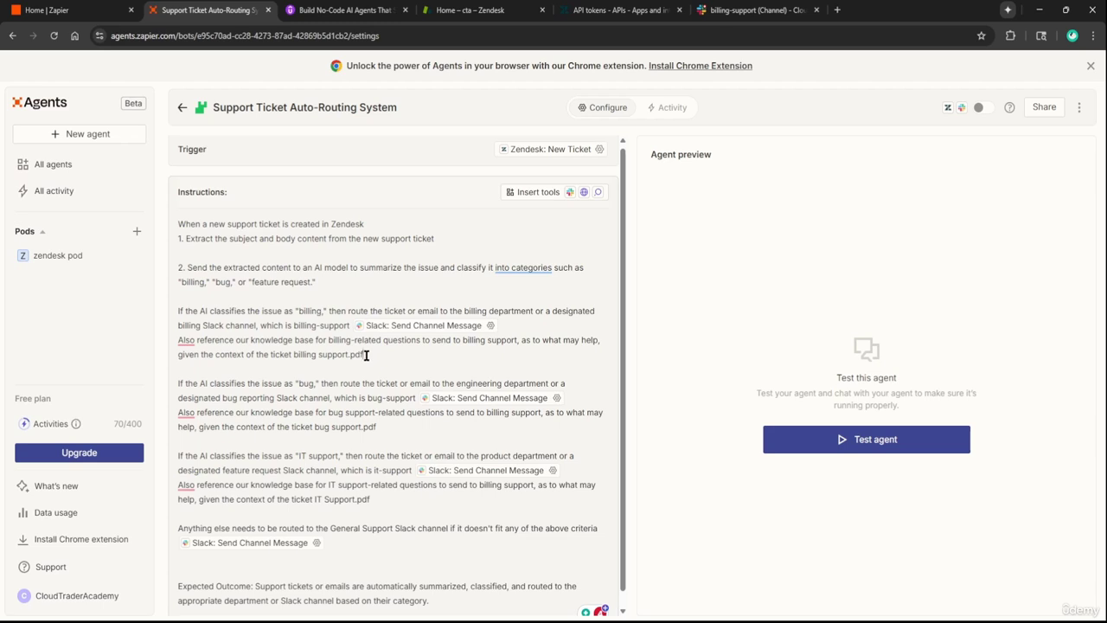
left_click_drag(366, 356, 312, 357)
left_click(306, 361)
mouse_move(181, 340)
Delete the plain-text 'billing support.pdf' reference from the billing instruction
left_click(319, 356)
key("Return")
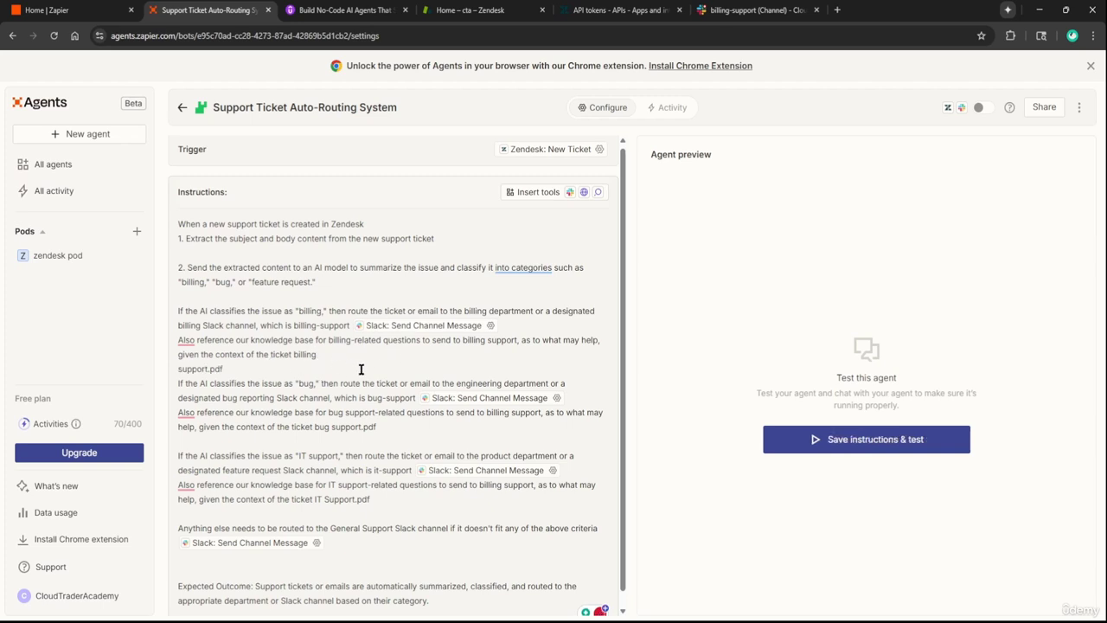
key("ctrl+z")
left_click_drag(378, 359, 295, 355)
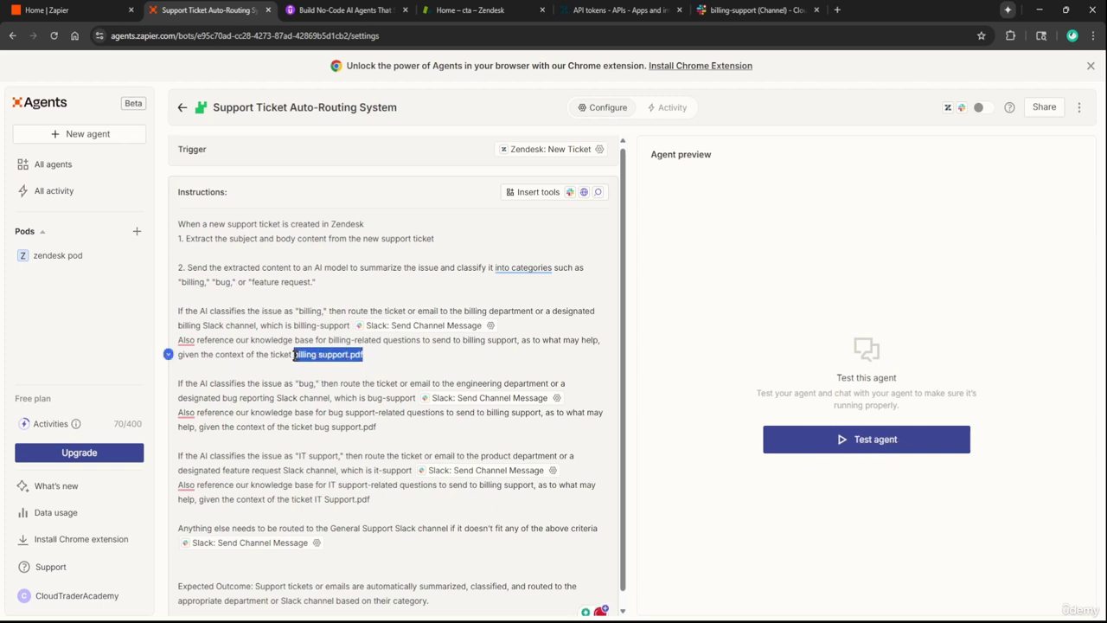
key("BackSpace")
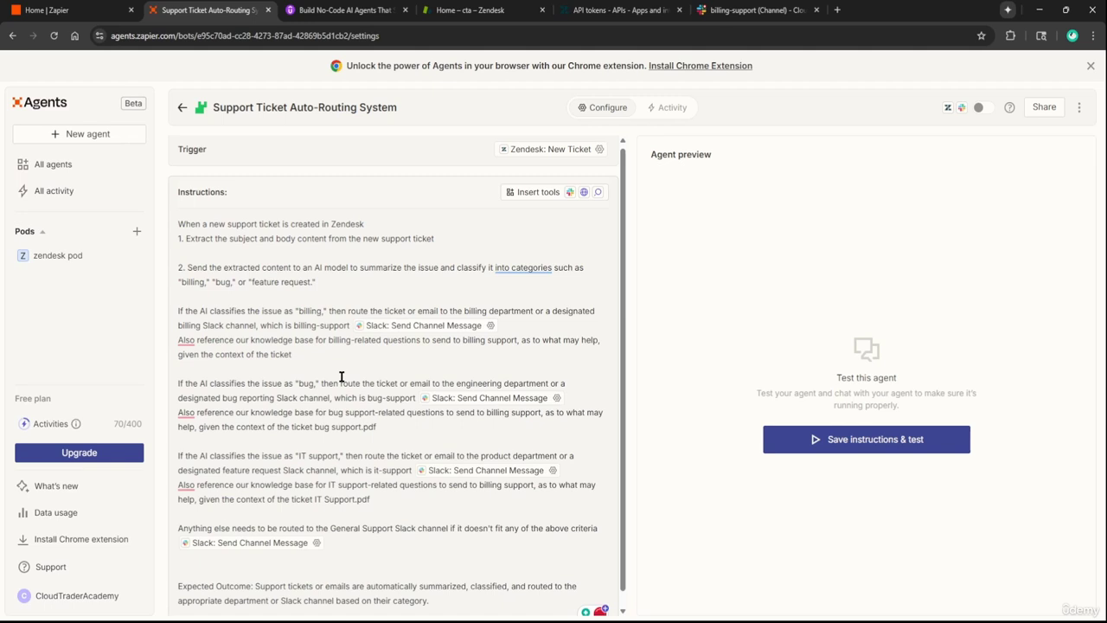
Upload billing support.pdf through Upload CSV or PDF and add it as a data source
type("/")
left_click(370, 513)
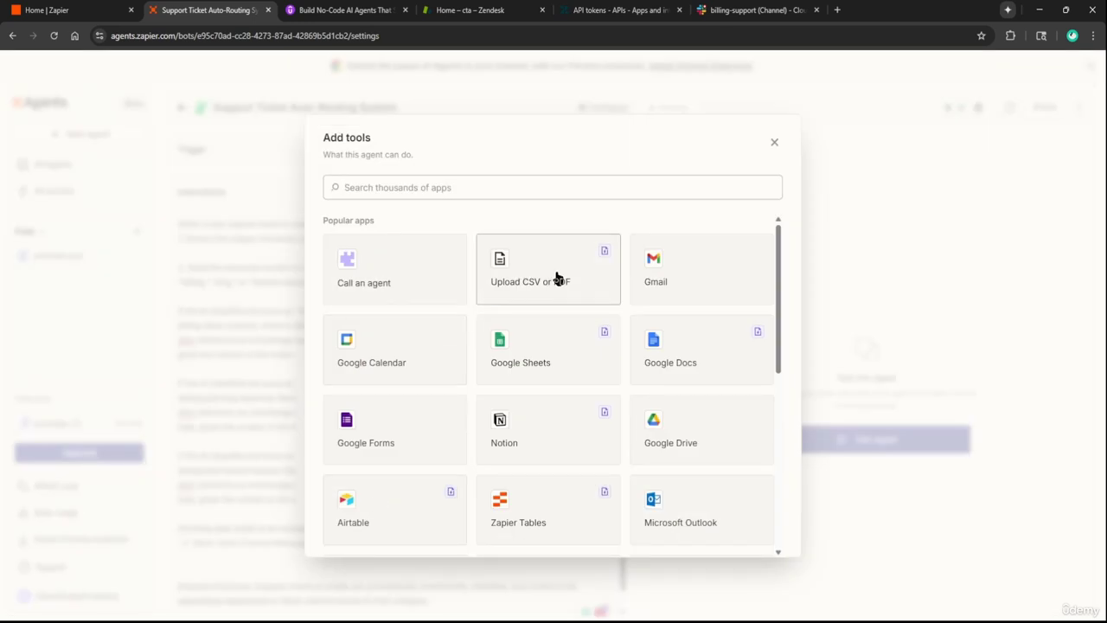
left_click(558, 275)
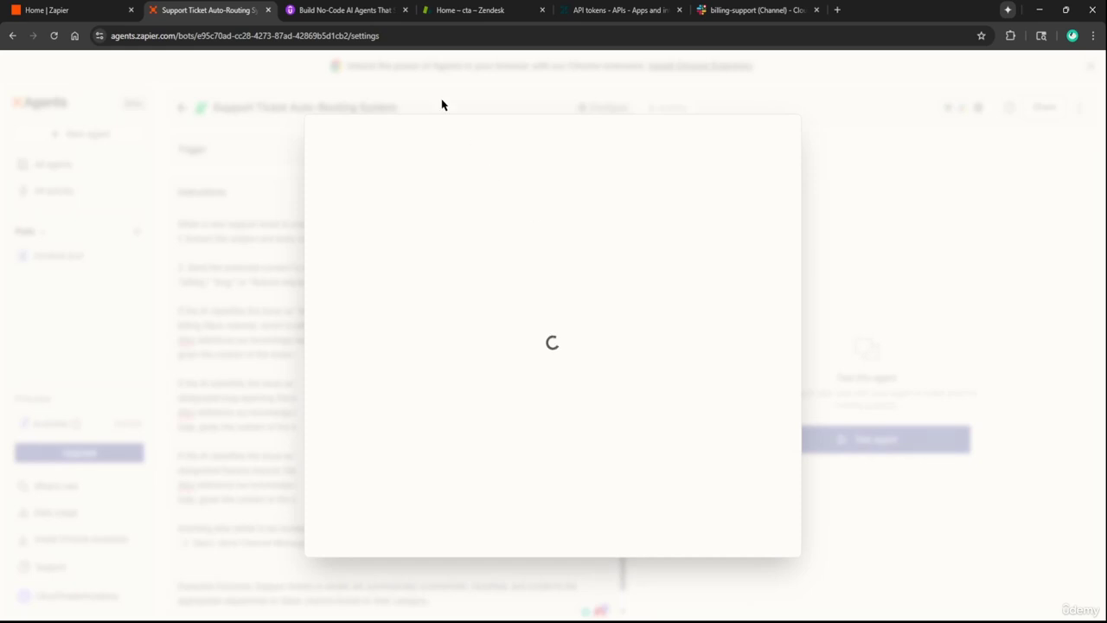
left_click(342, 9)
scroll(502, 415, "down", 3)
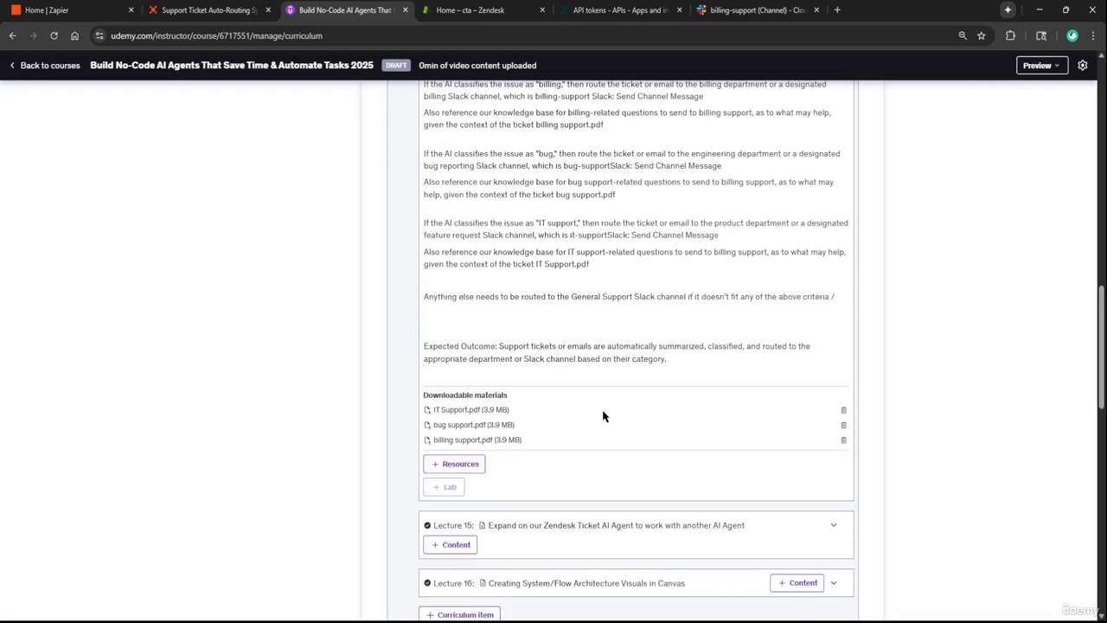
key("ctrl+shift+Tab")
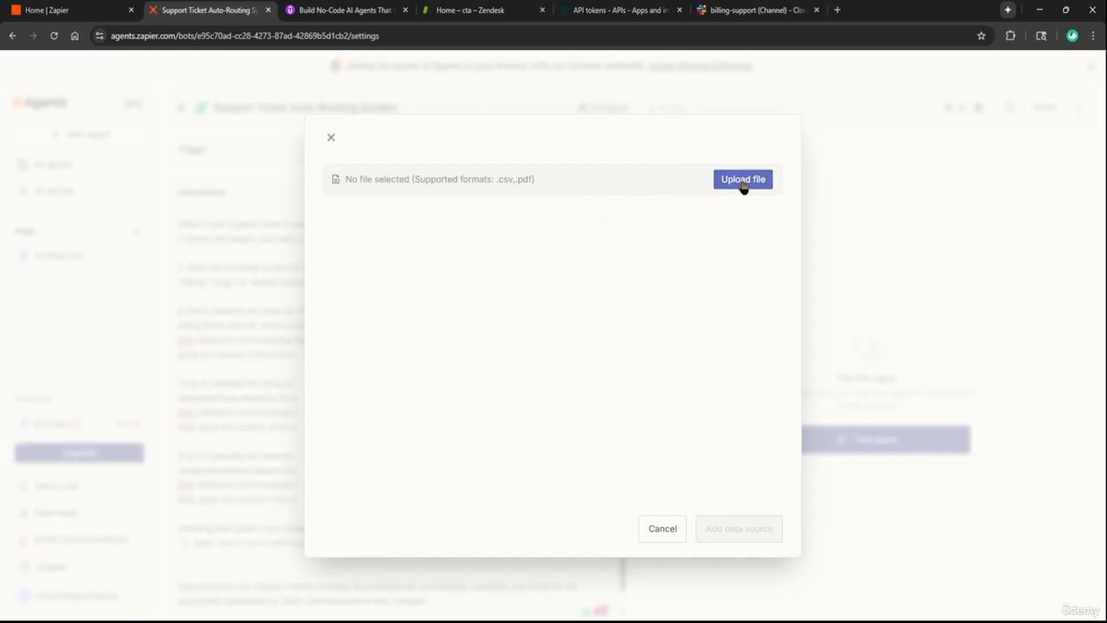
left_click(743, 182)
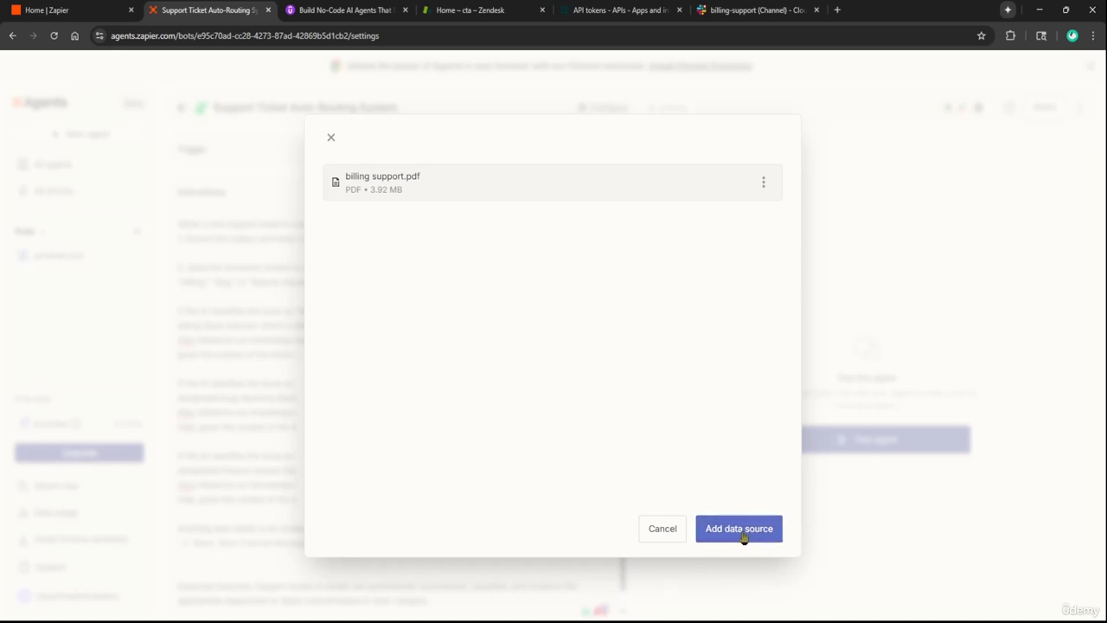
left_click(739, 529)
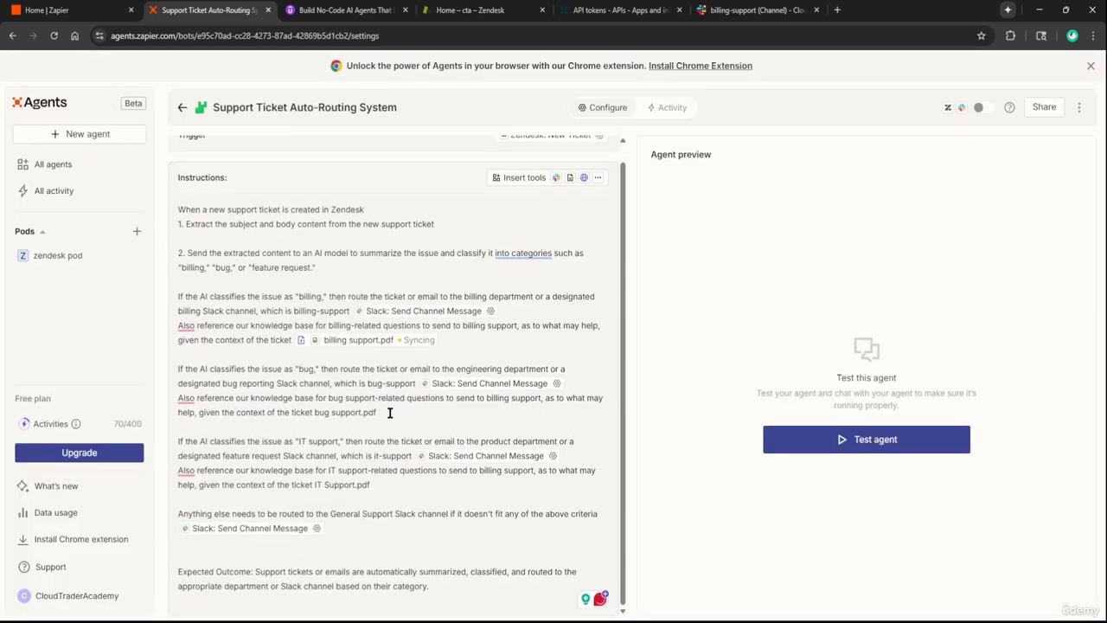
Delete the plain-text 'bug support.pdf' reference from the bug instruction
left_click_drag(389, 414, 320, 423)
key("BackSpace")
key("BackSpace")
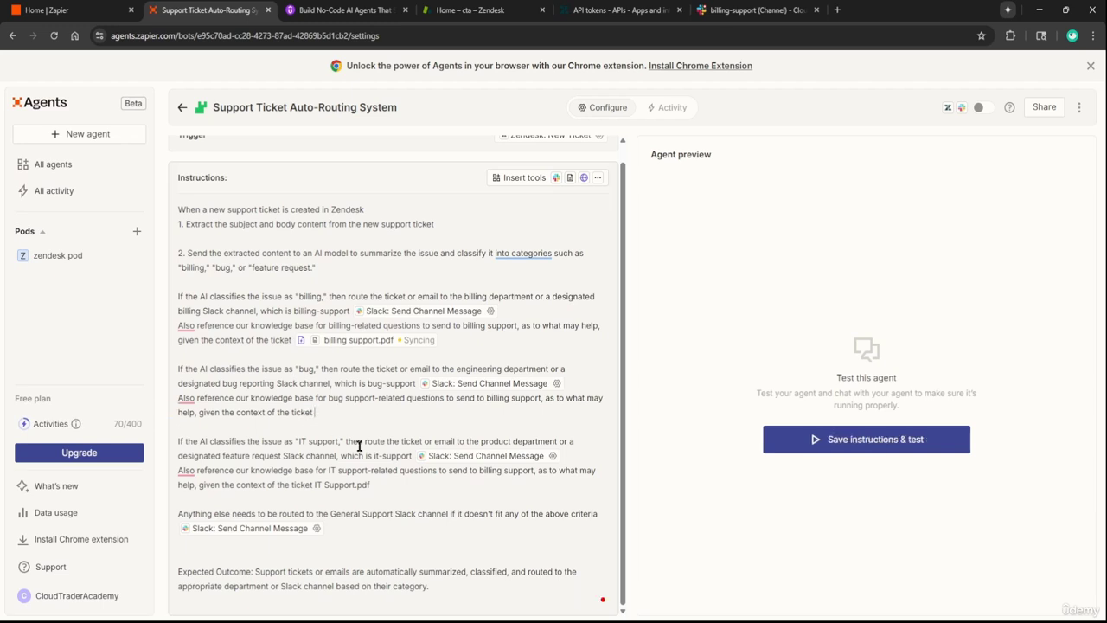
type("/")
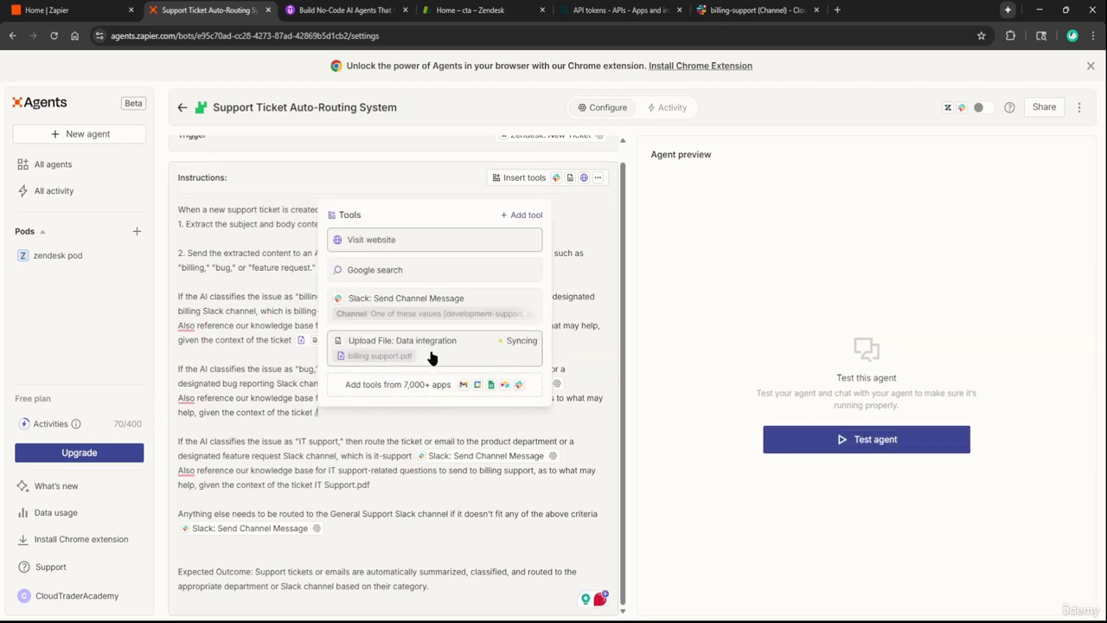
left_click(477, 419)
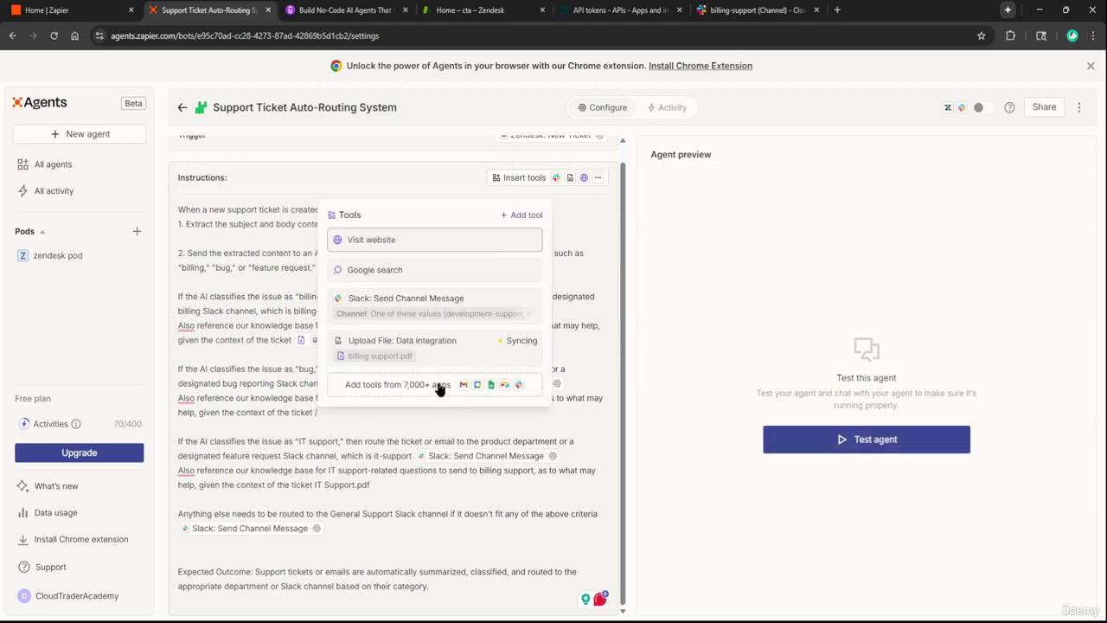
Upload bug support.pdf through Upload CSV or PDF and add it as a data source
left_click(440, 385)
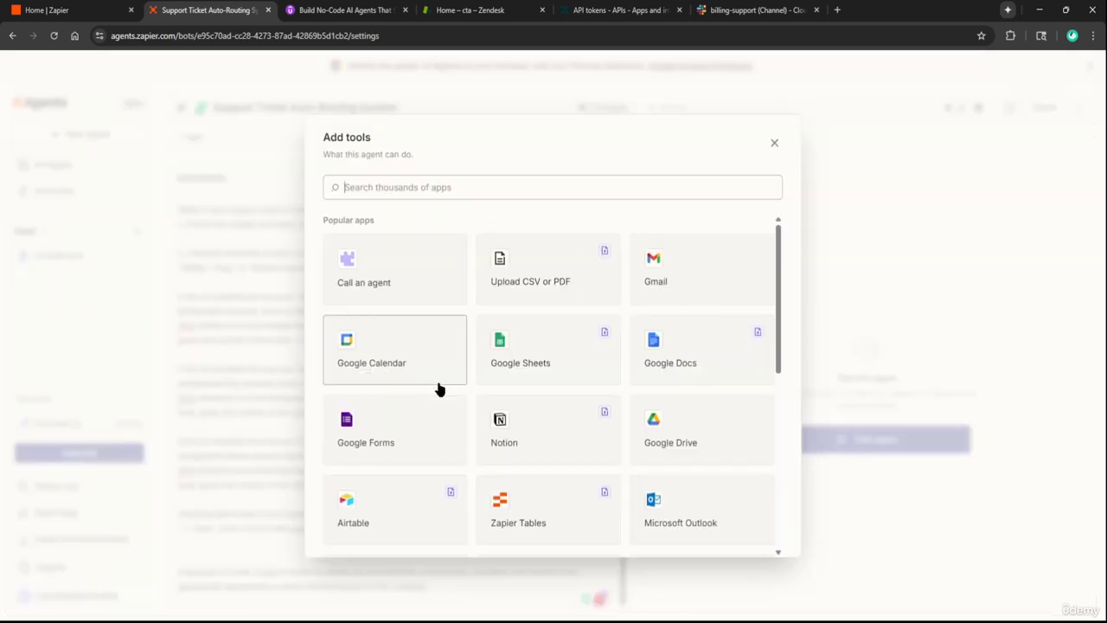
left_click(554, 271)
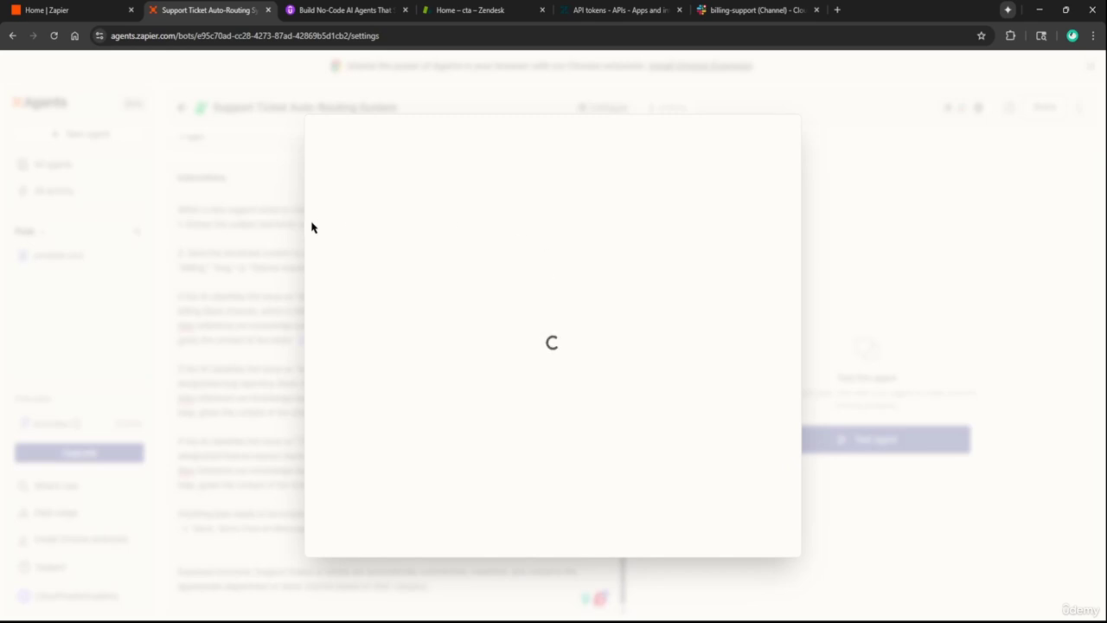
key("ctrl+Tab")
scroll(523, 308, "up", 2)
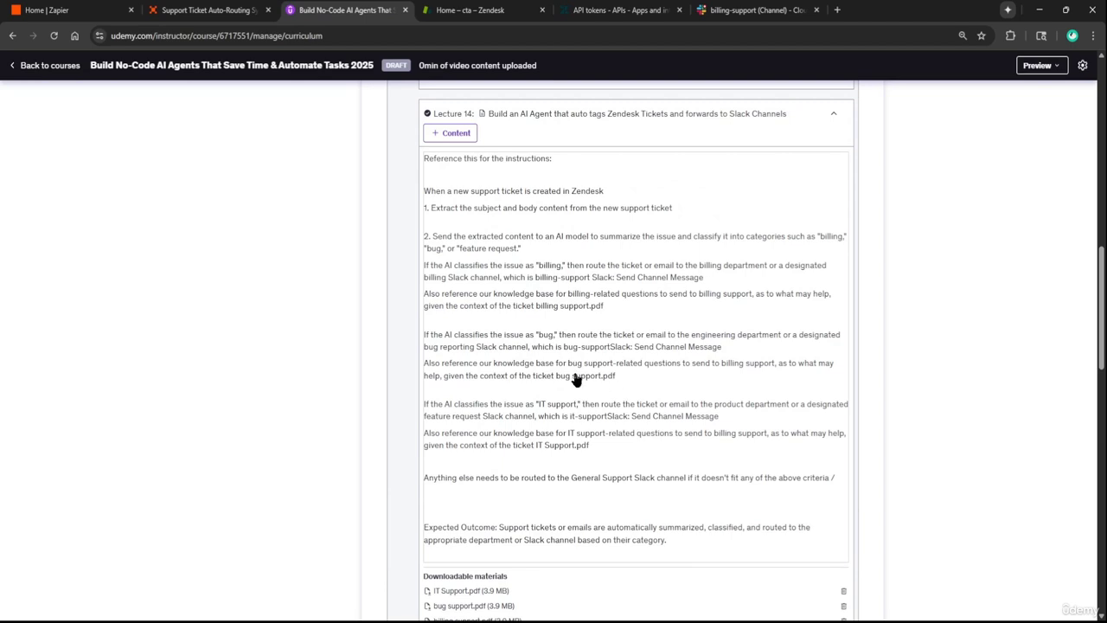
left_click(211, 9)
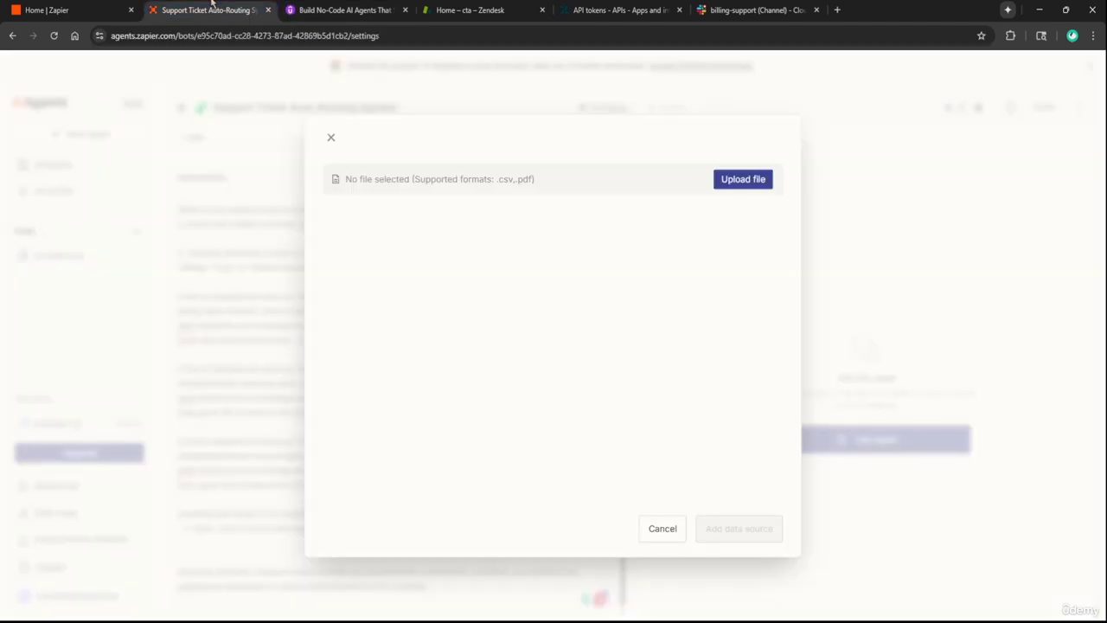
left_click(756, 181)
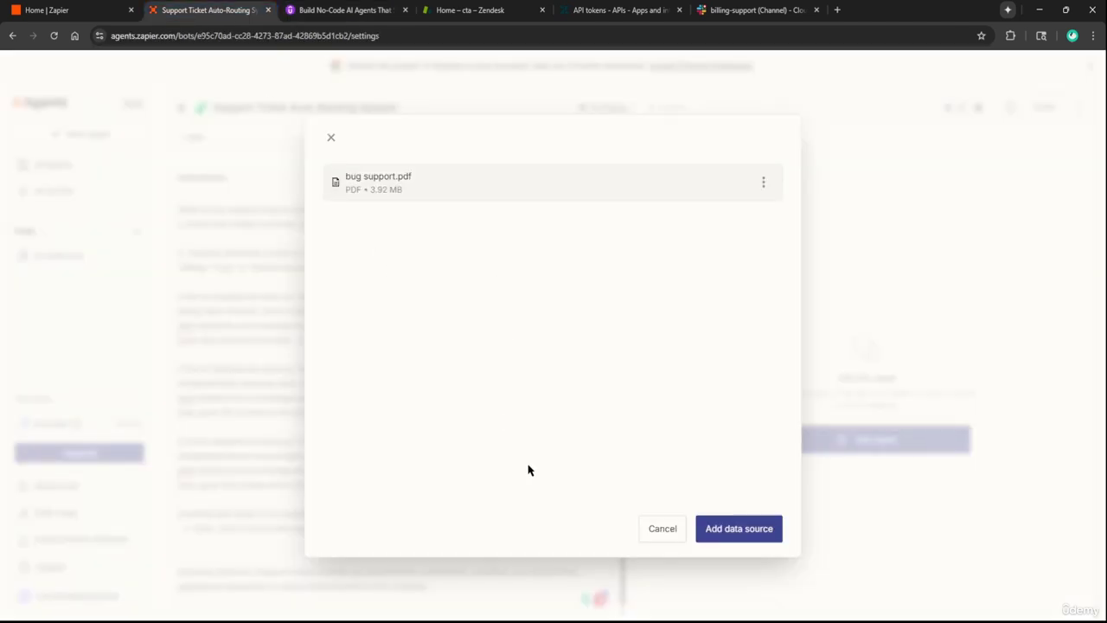
left_click(728, 530)
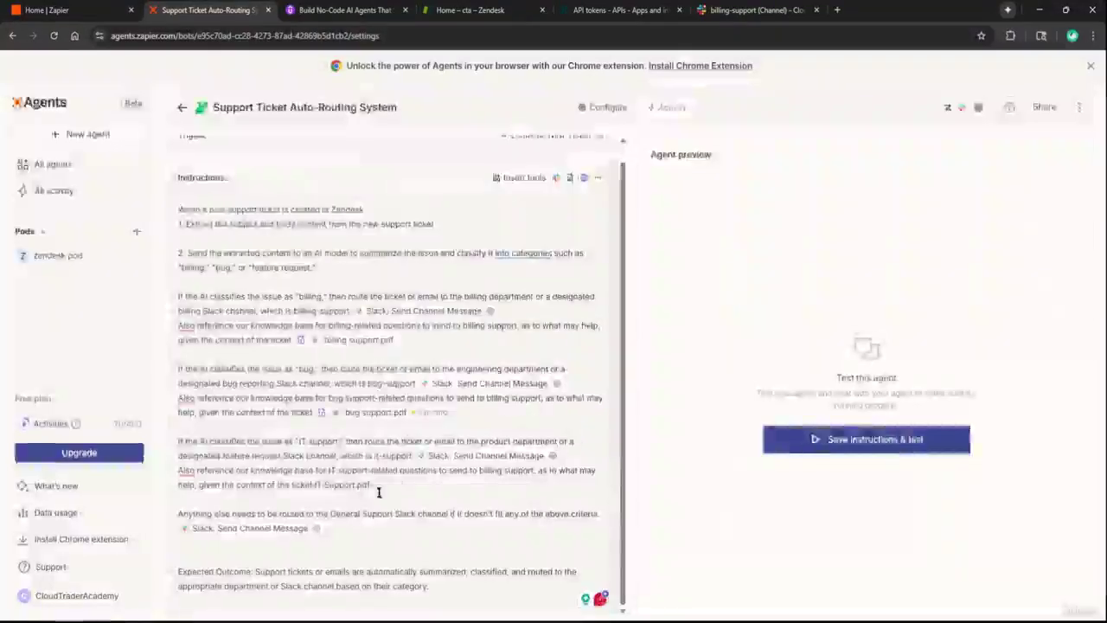
left_click_drag(372, 484, 313, 484)
Swap the 'IT Support.pdf' text for an uploaded IT Support.pdf data source
key("BackSpace")
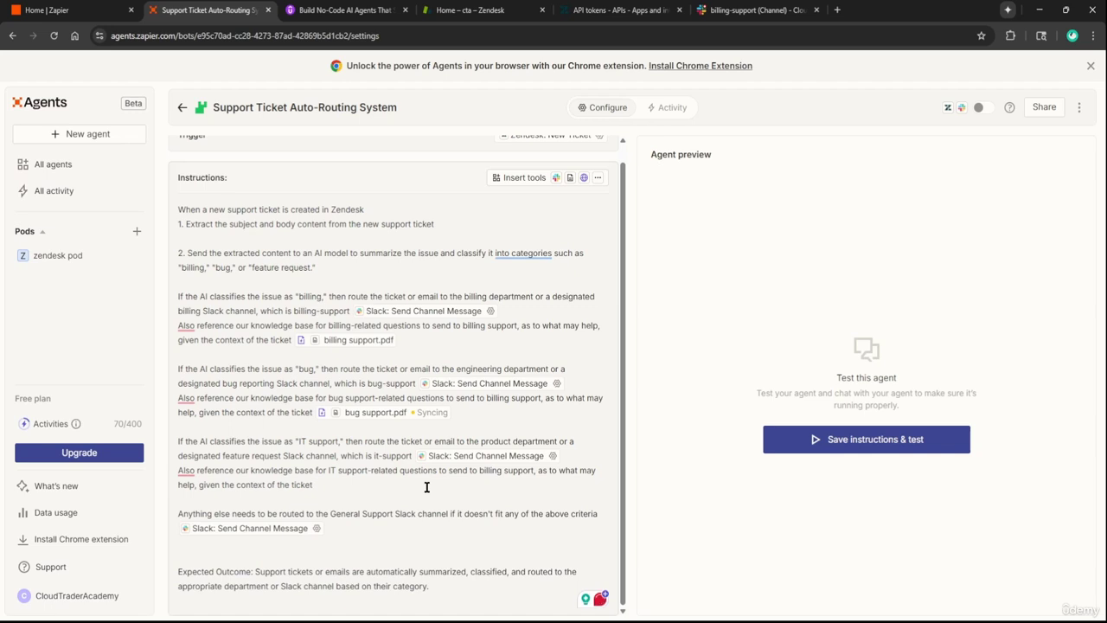
type("/")
left_click(413, 467)
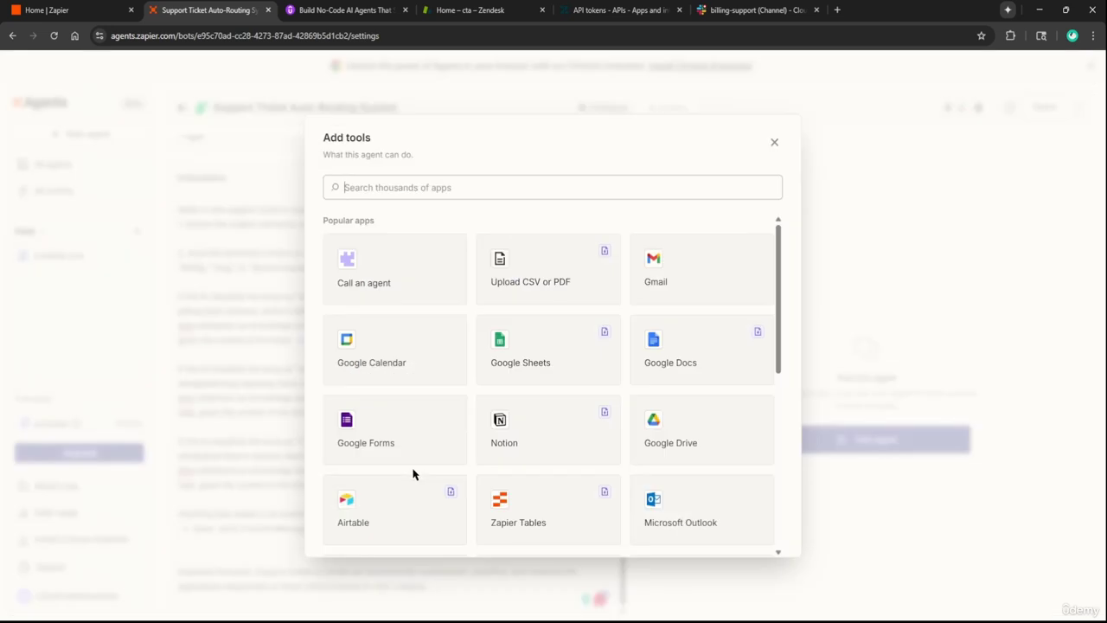
left_click(545, 293)
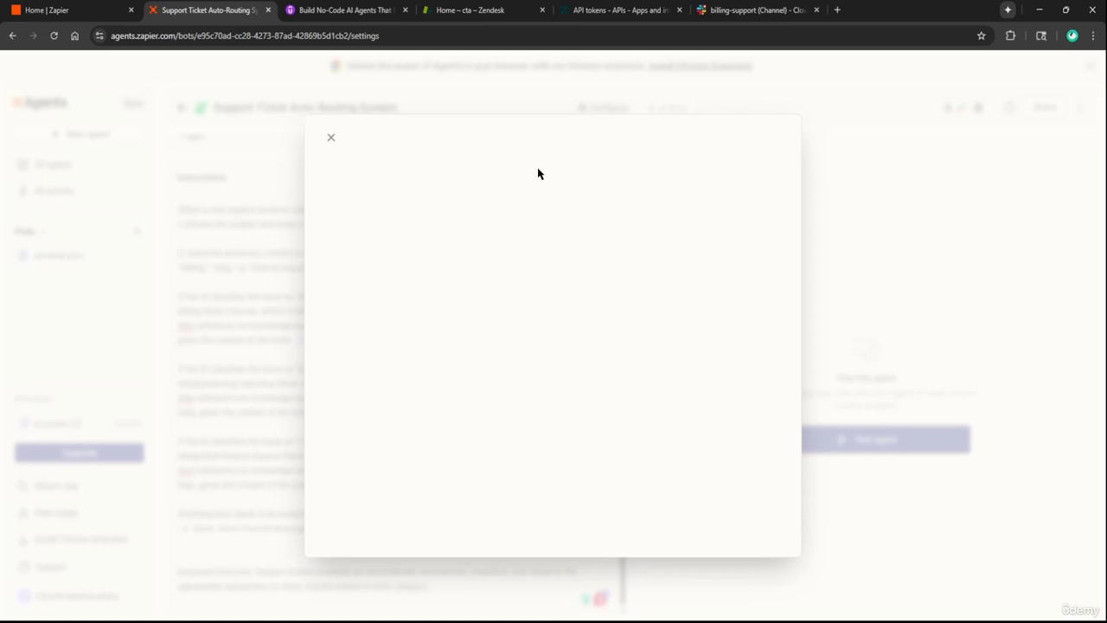
left_click(747, 182)
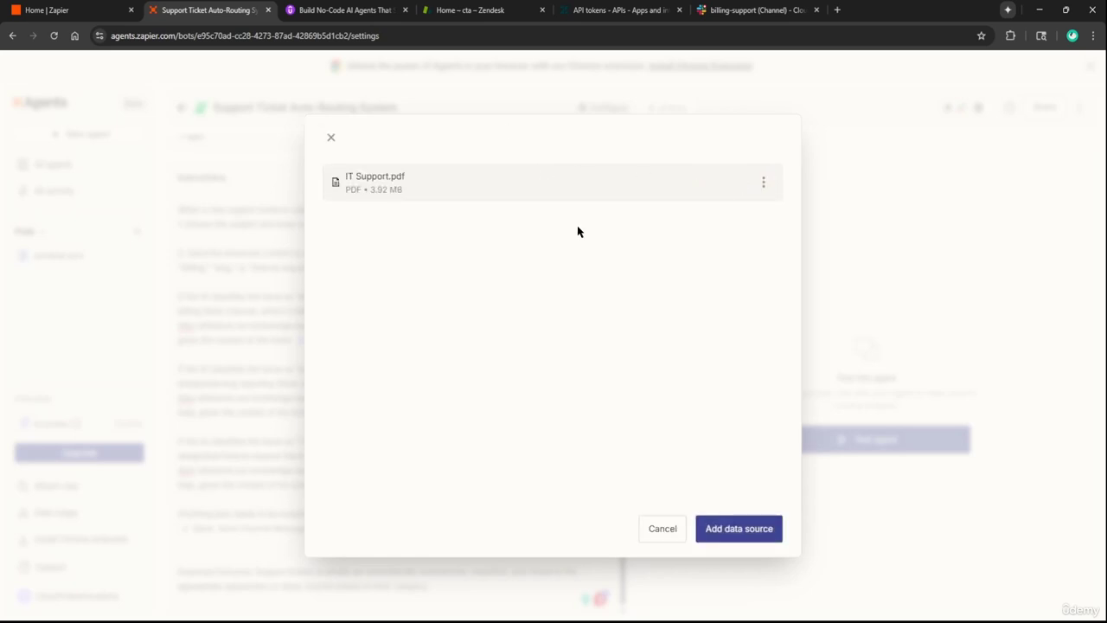
left_click(738, 528)
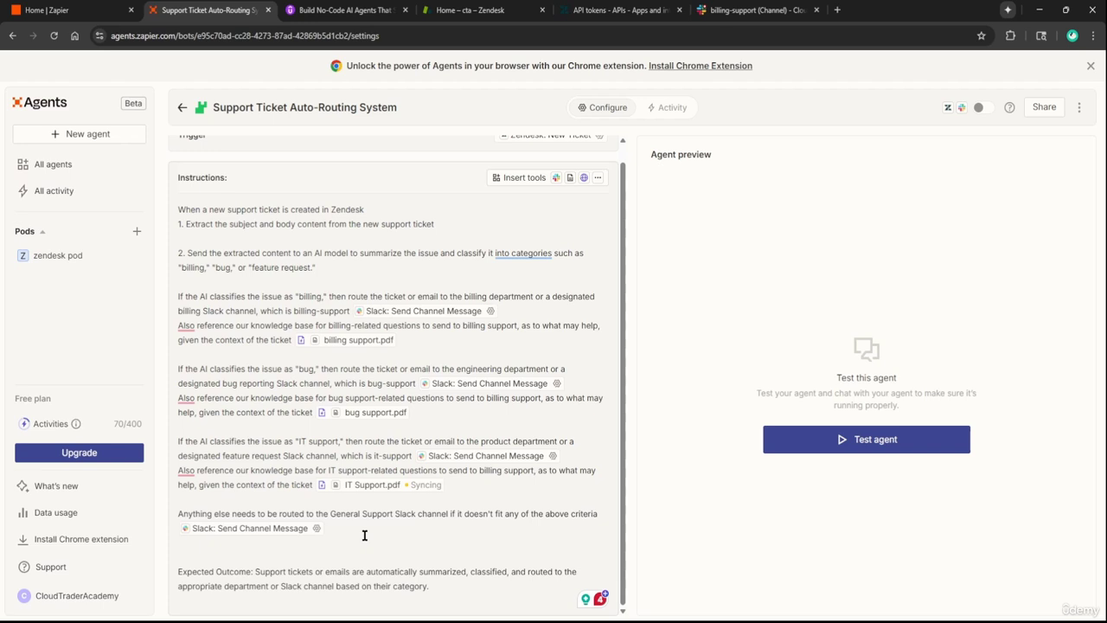
scroll(257, 260, "up", 1)
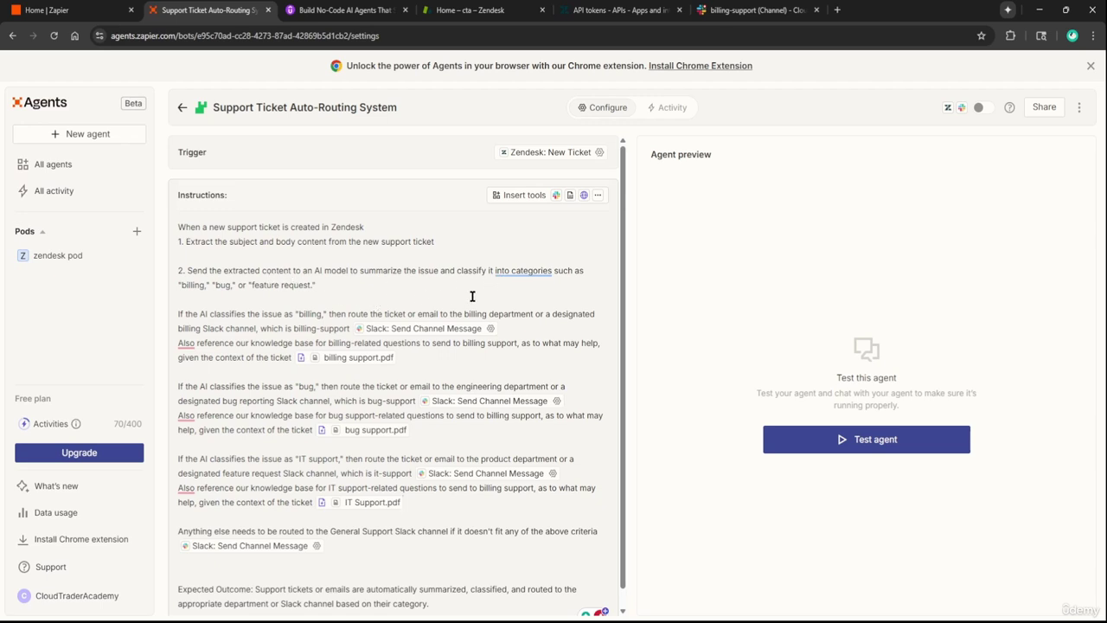
Change the 'feature request' category to 'IT Support' and save the description
left_click_drag(183, 295, 328, 288)
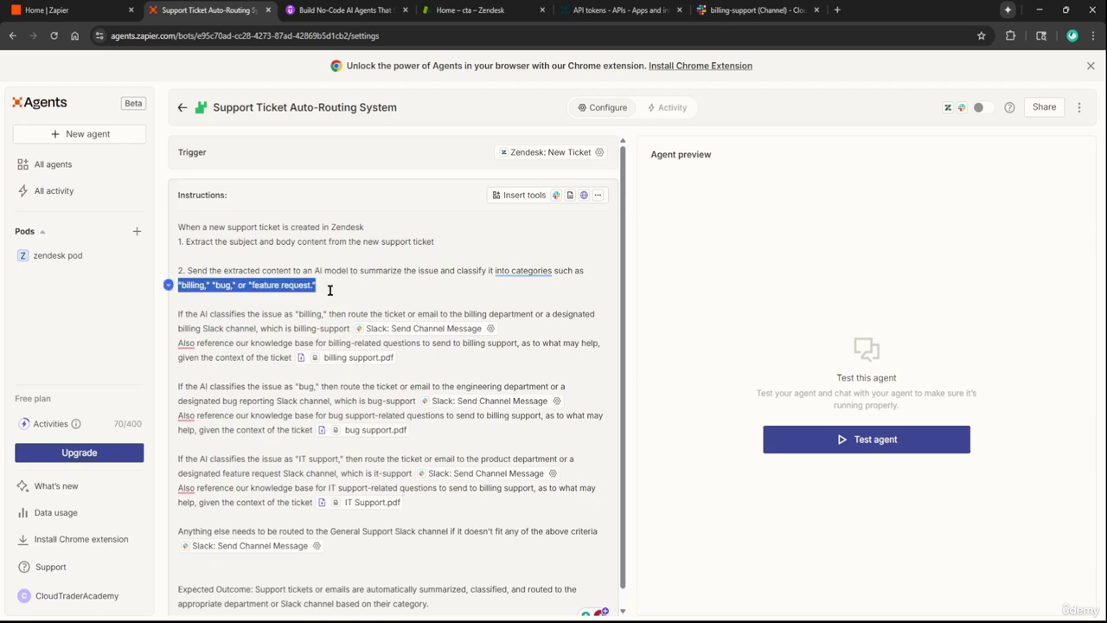
key("Right")
double_click(269, 285)
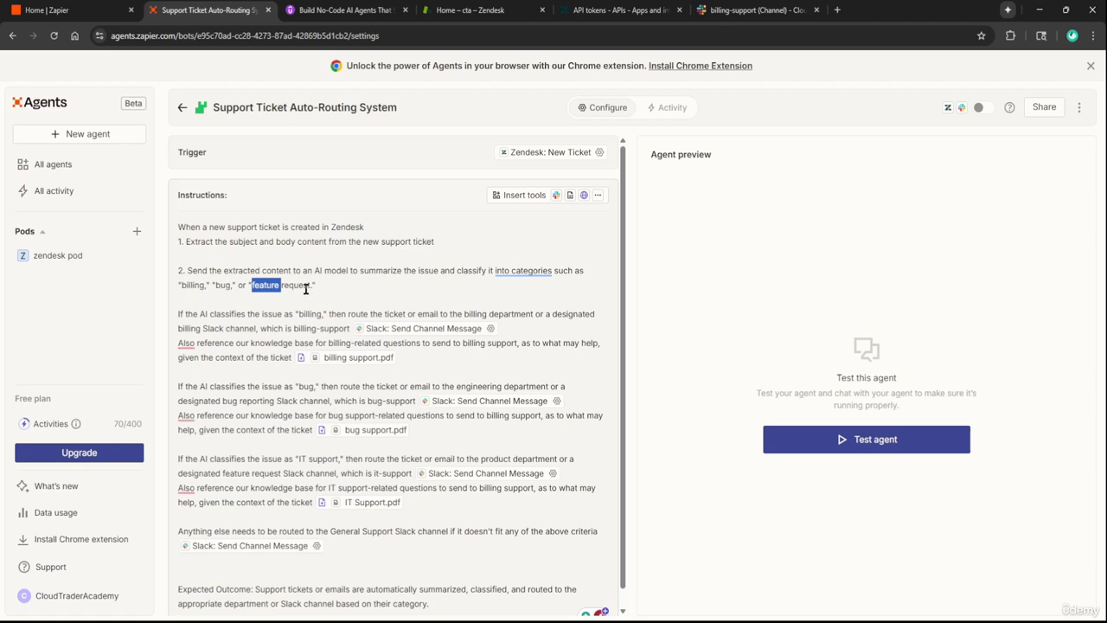
type("IT")
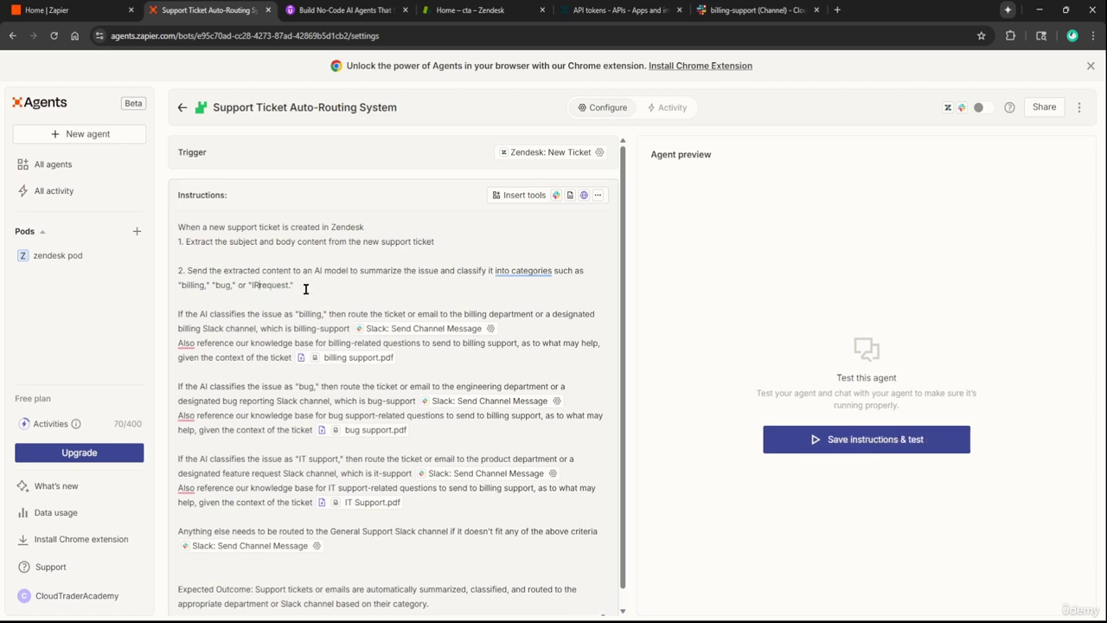
key("Delete")
key("Delete")
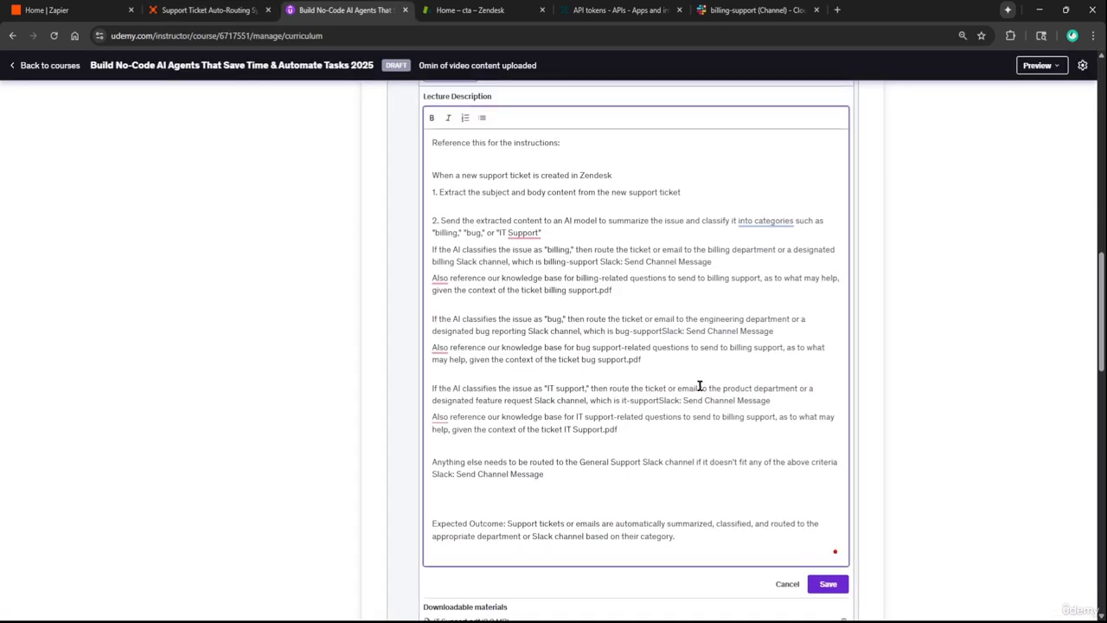
left_click(831, 584)
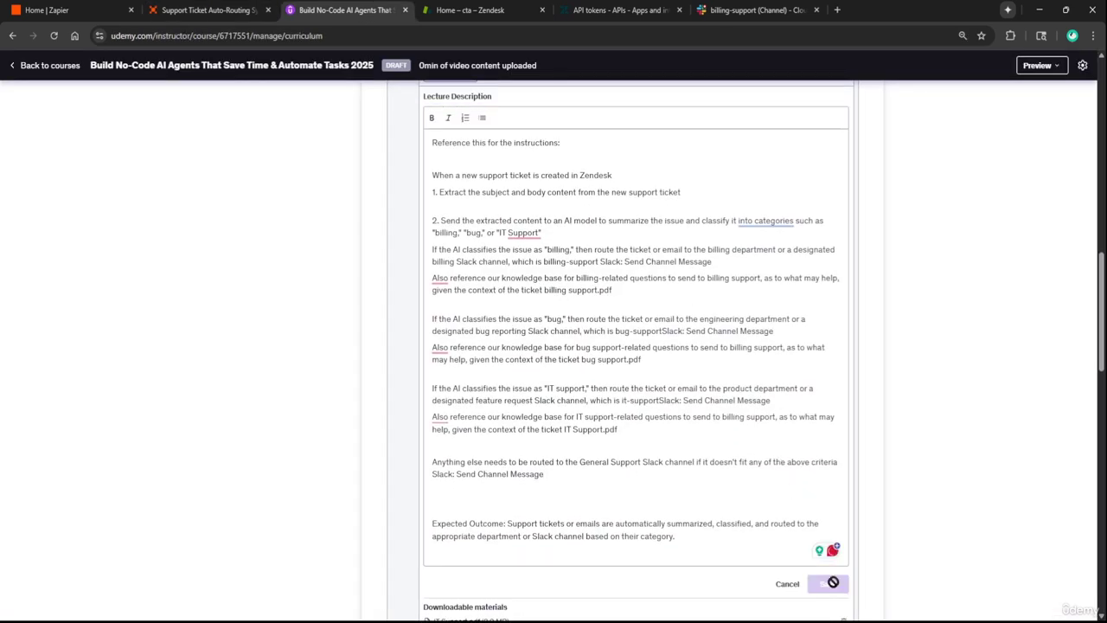
Remove the word 'emails' from the agent's expected outcome and the lecture description, then save
scroll(771, 454, "up", 2)
scroll(628, 430, "down", 1)
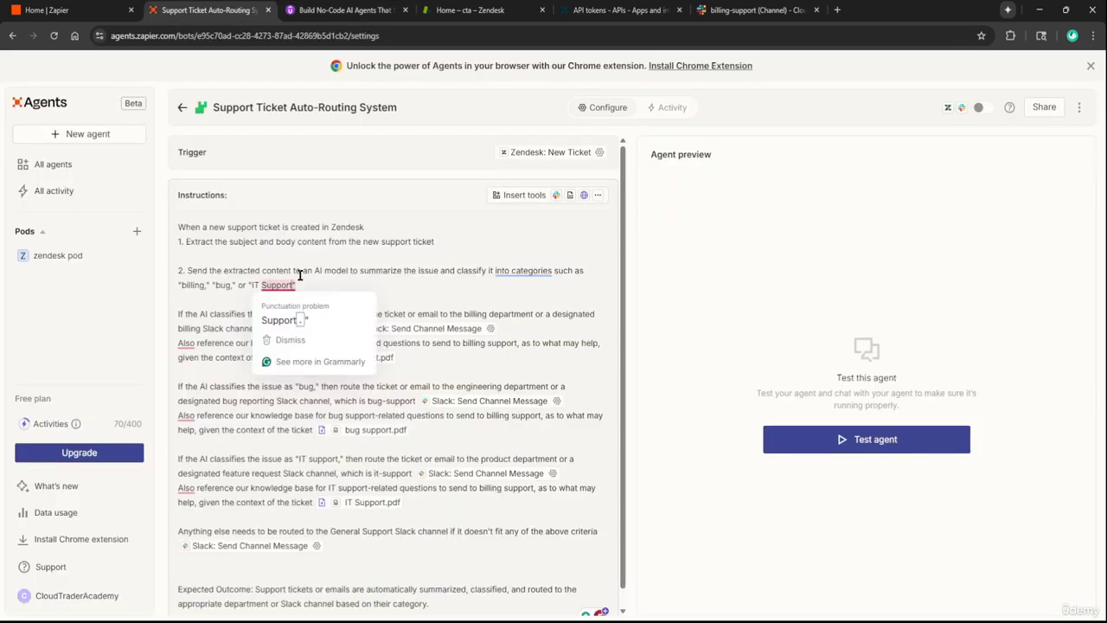
left_click_drag(300, 274, 307, 279)
left_click(320, 294)
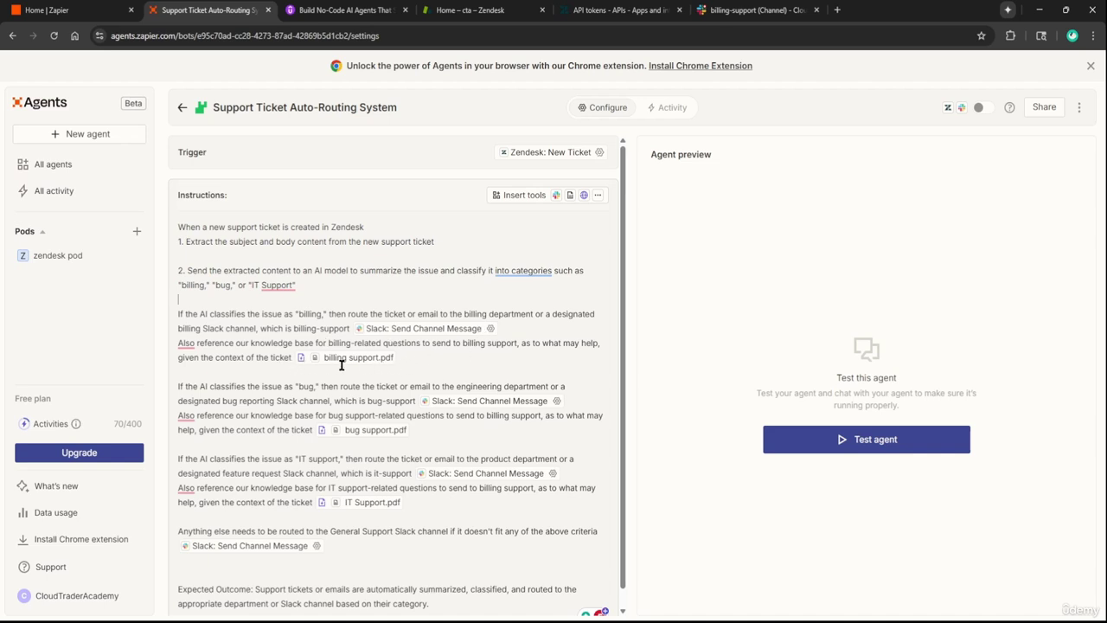
scroll(343, 366, "down", 1)
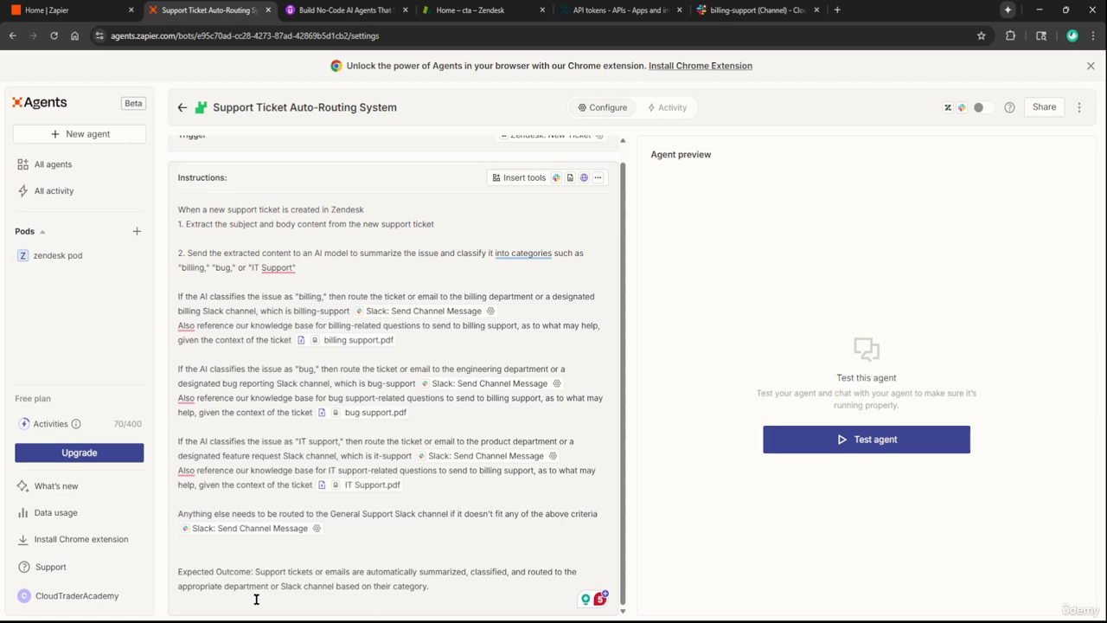
double_click(338, 572)
key("BackSpace")
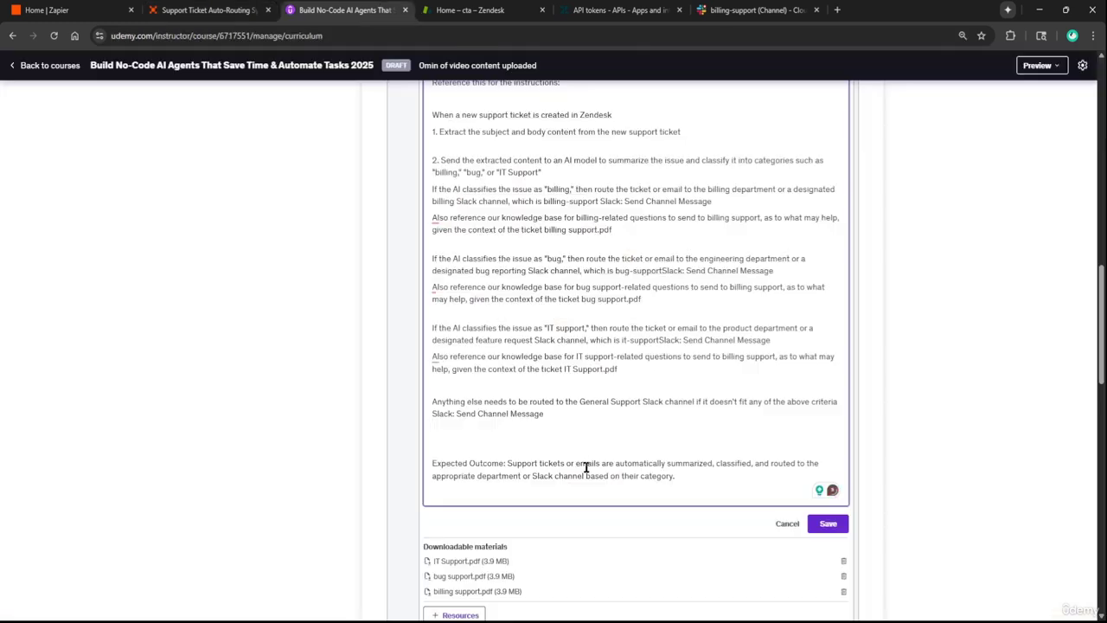
double_click(588, 467)
key("BackSpace")
key("BackSpace")
key("BackSpace")
key("BackSpace")
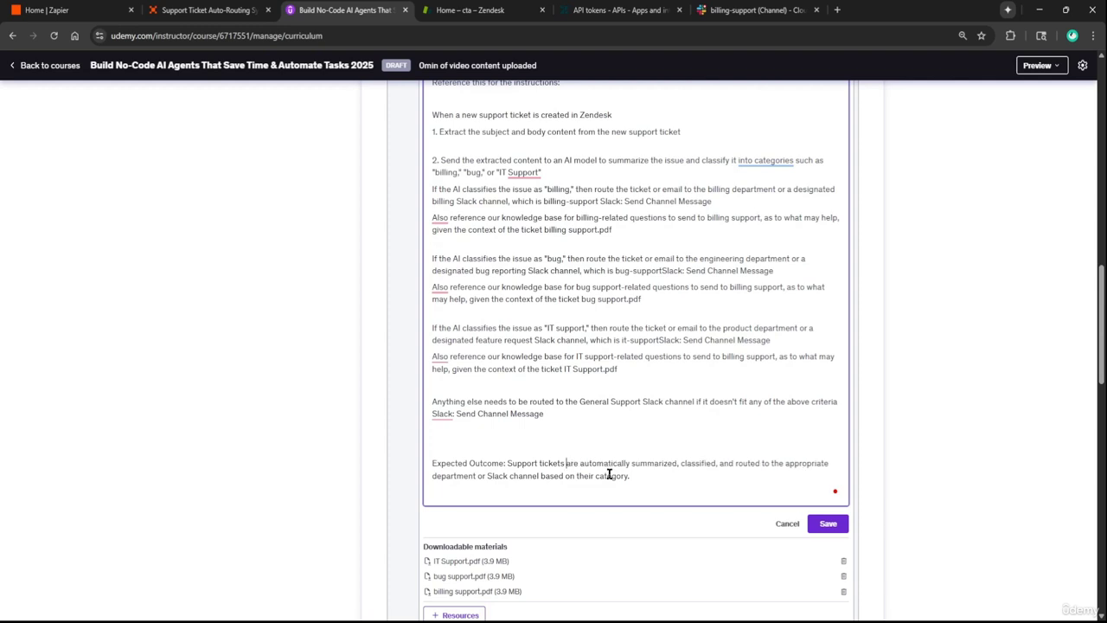
left_click(826, 526)
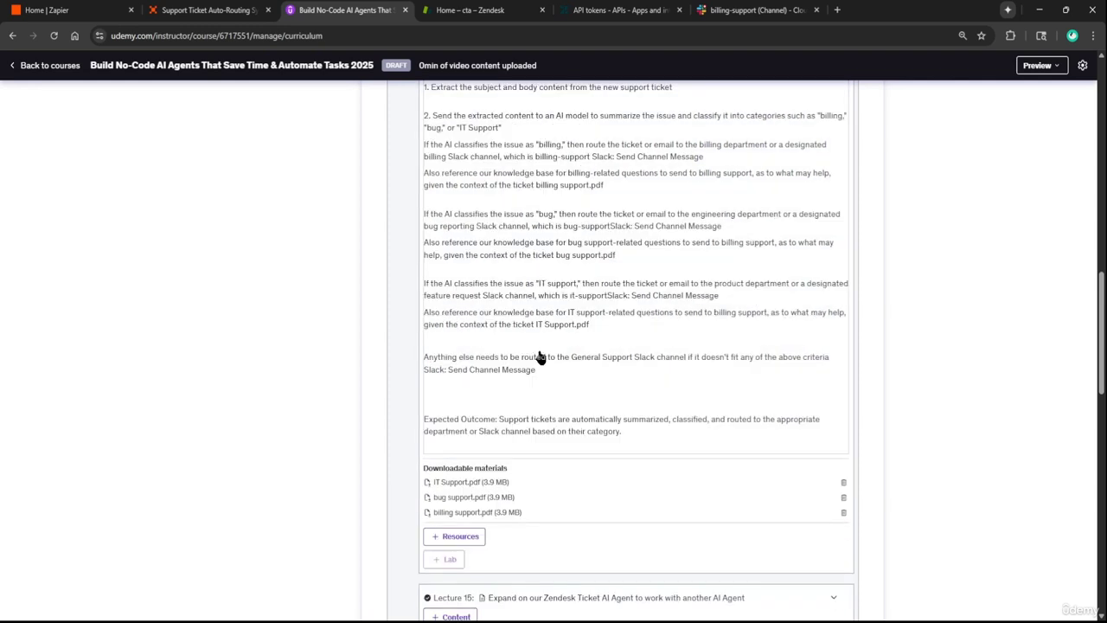
Switch the Support Ticket Auto-Routing agent on
left_click(185, 7)
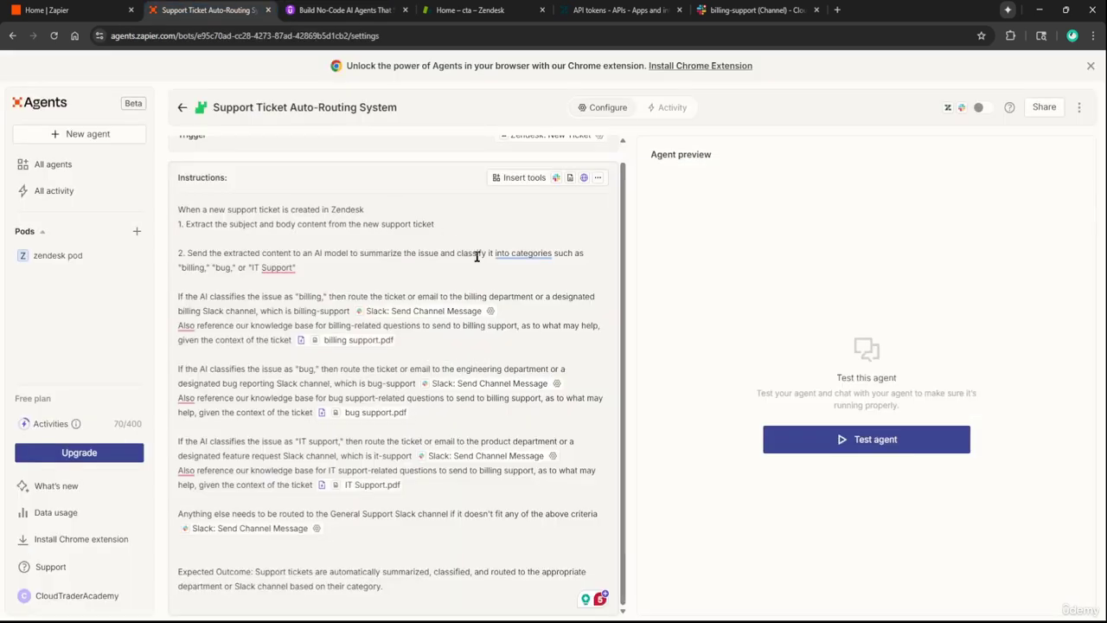
scroll(489, 229, "up", 1)
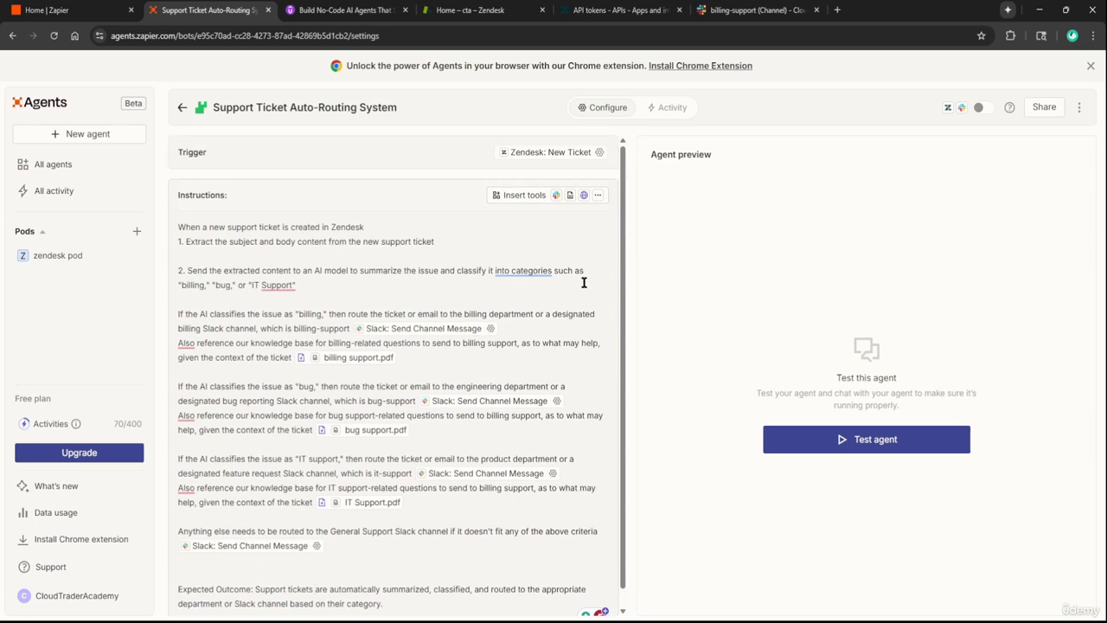
left_click(980, 109)
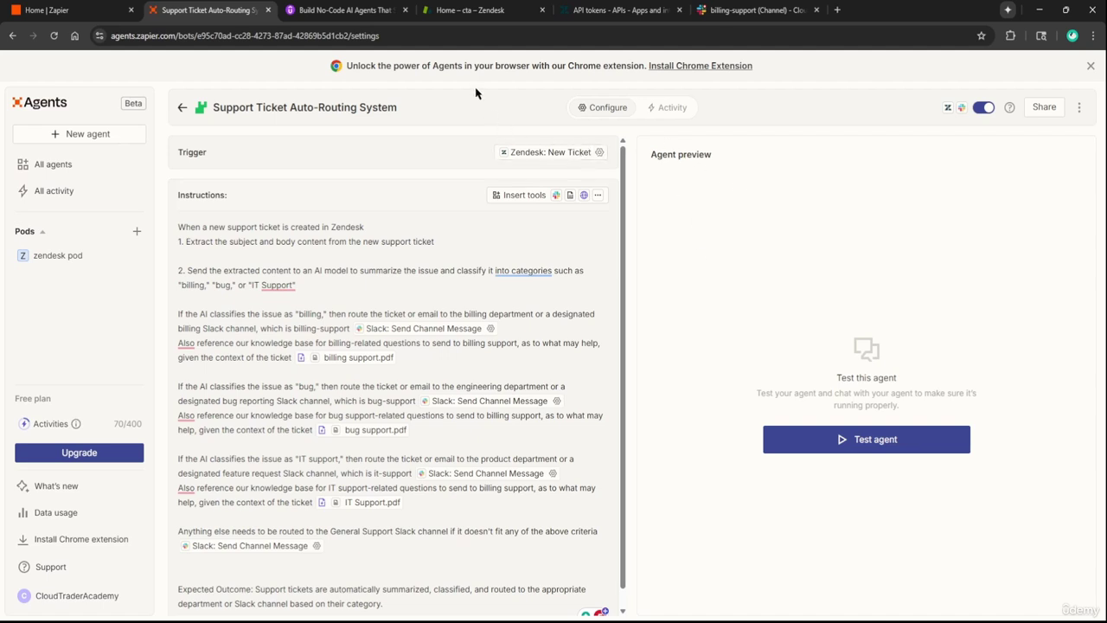
left_click(475, 10)
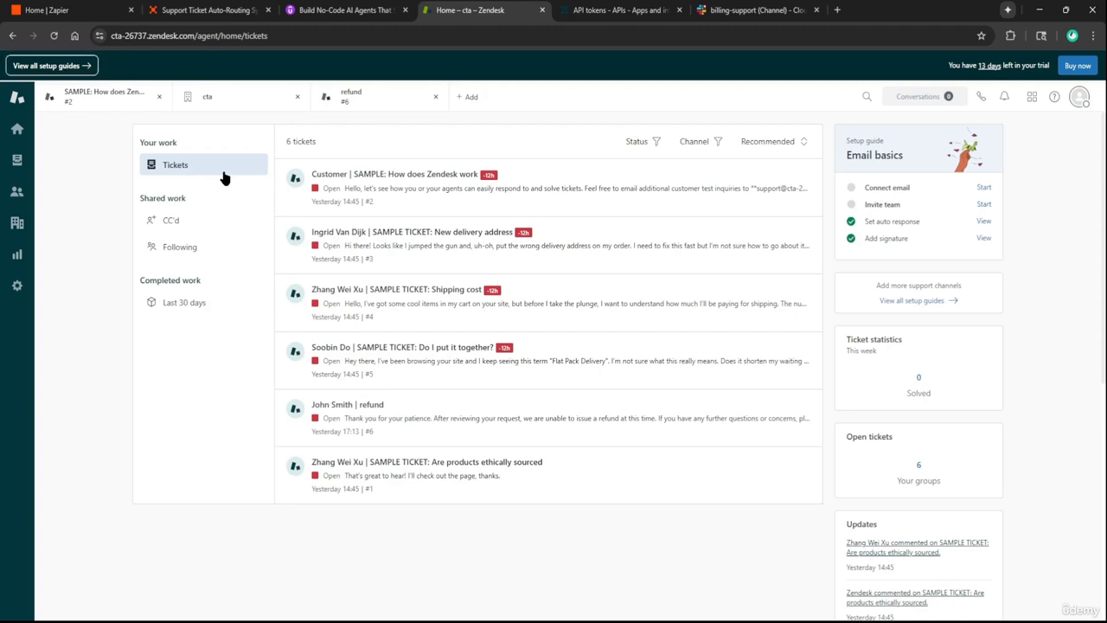
Start a new Zendesk ticket and choose to add a new user as requester
left_click(54, 100)
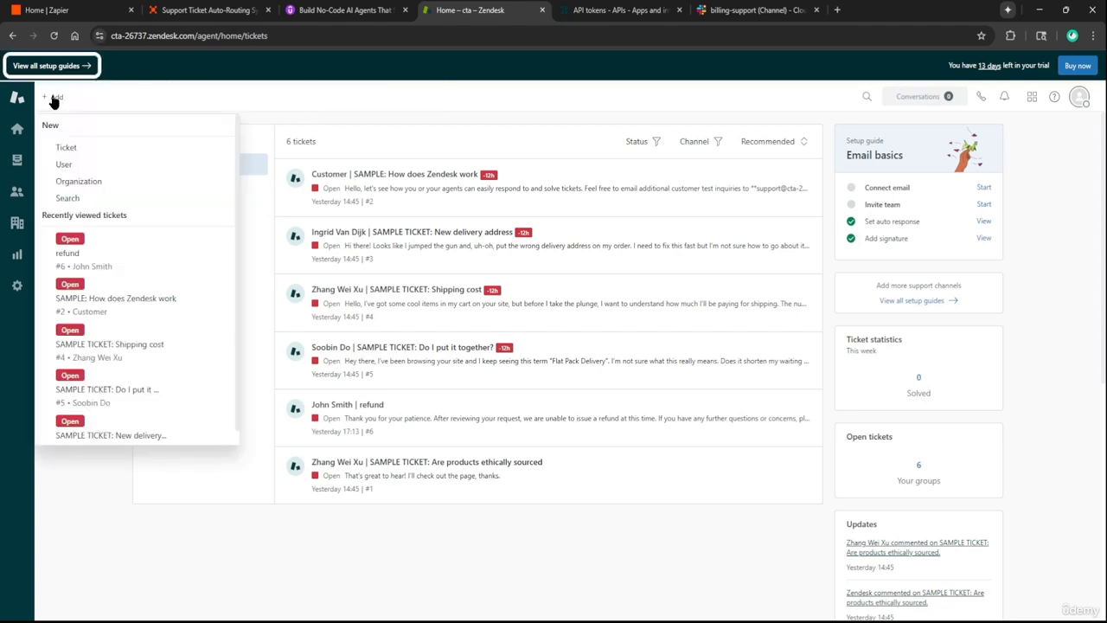
left_click(52, 101)
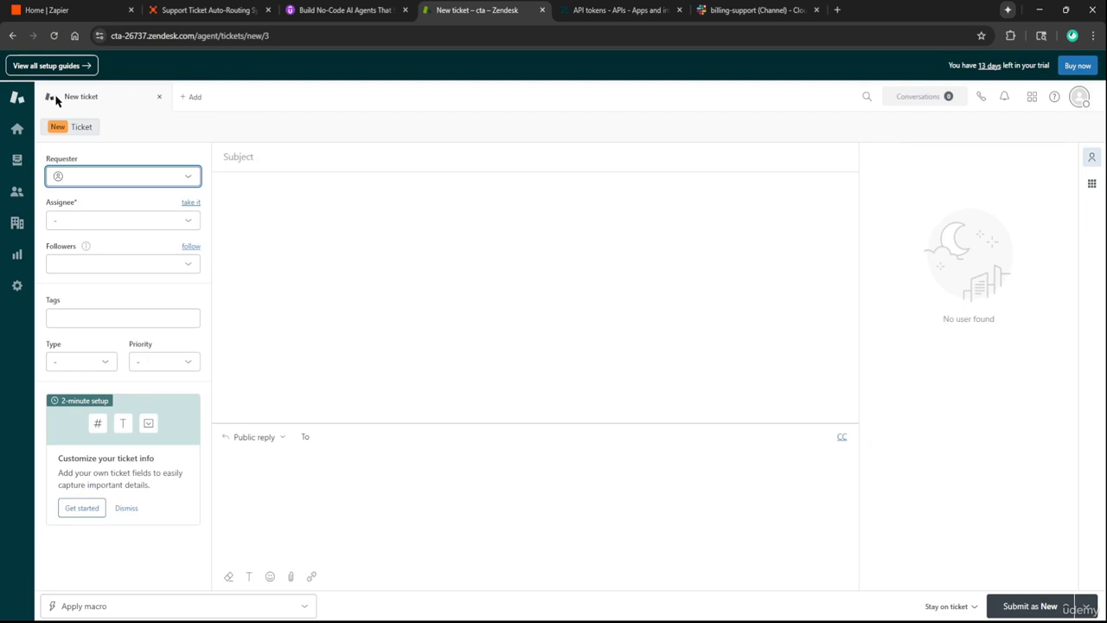
left_click(108, 180)
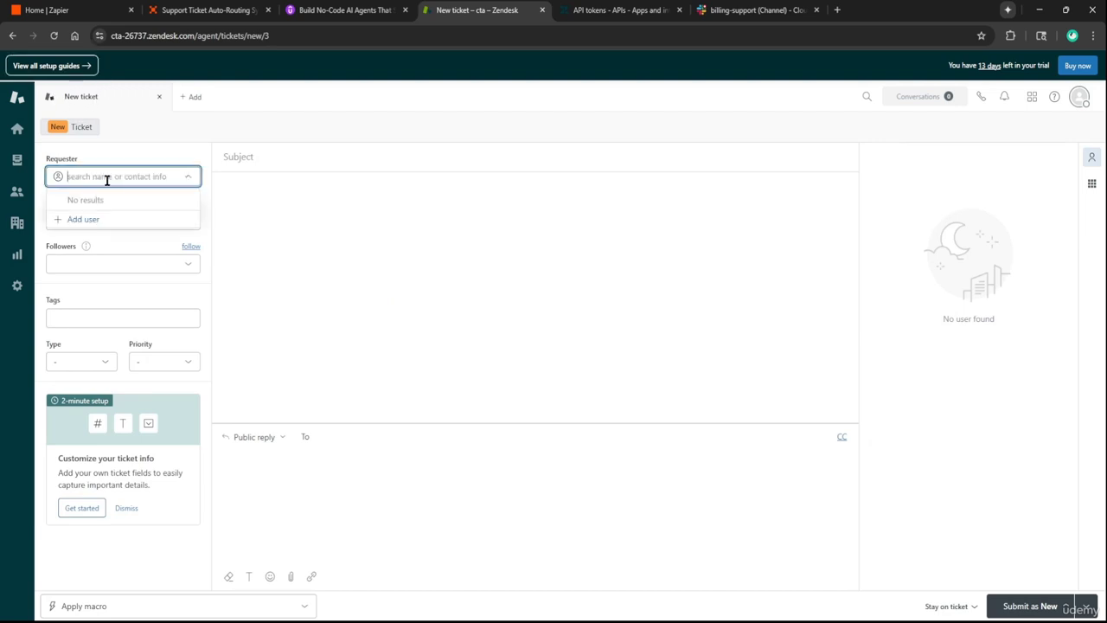
left_click(85, 219)
left_click(465, 285)
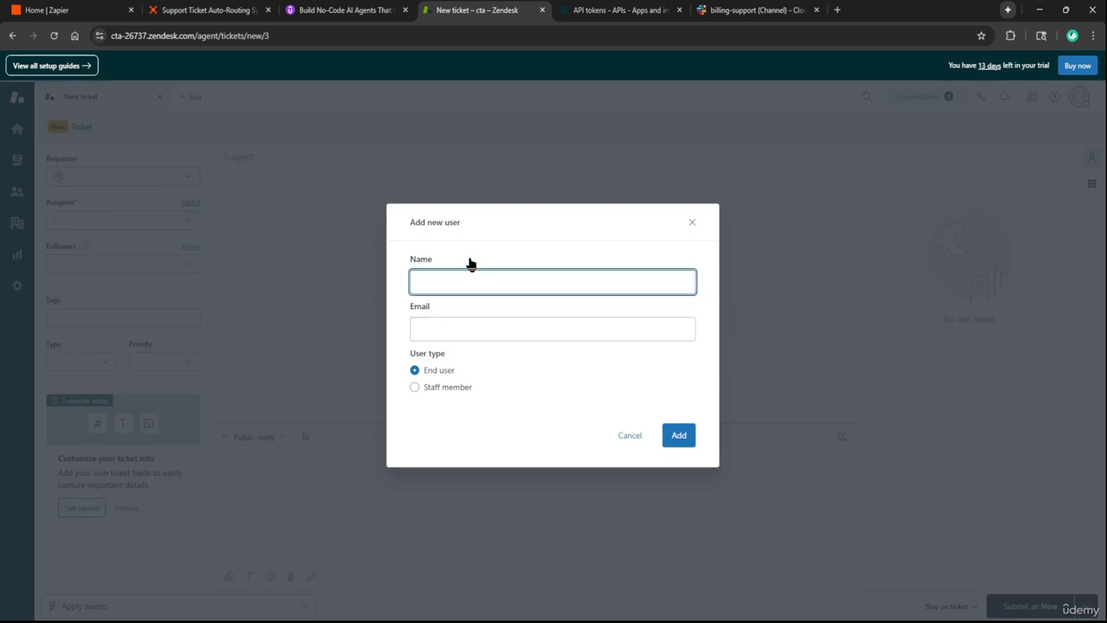
Enter the new end user's name and email address and create the user
key("Tab")
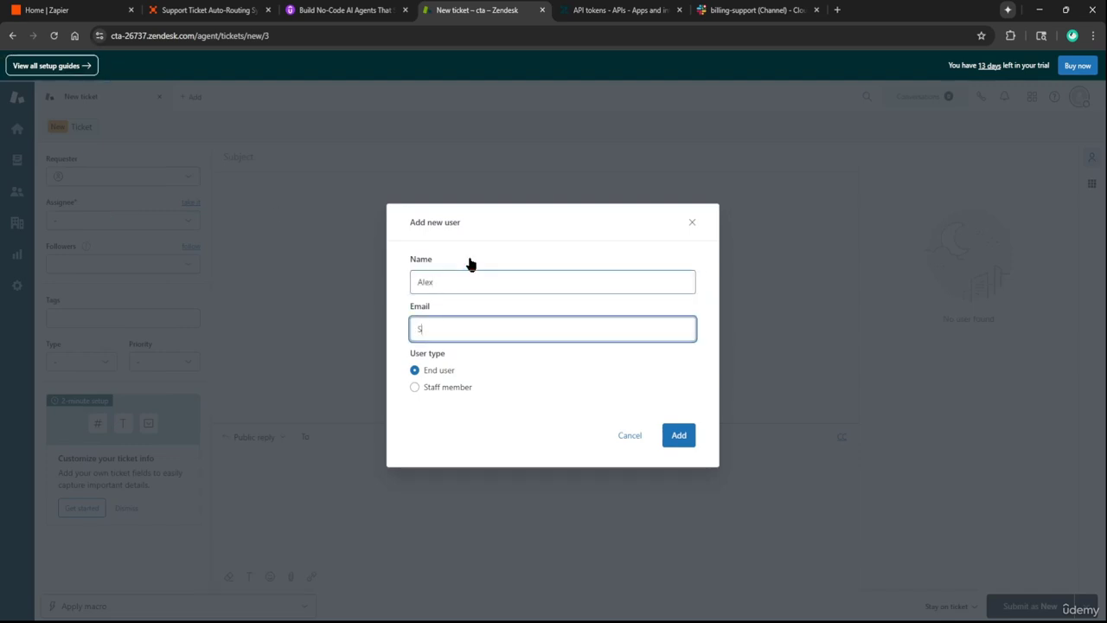
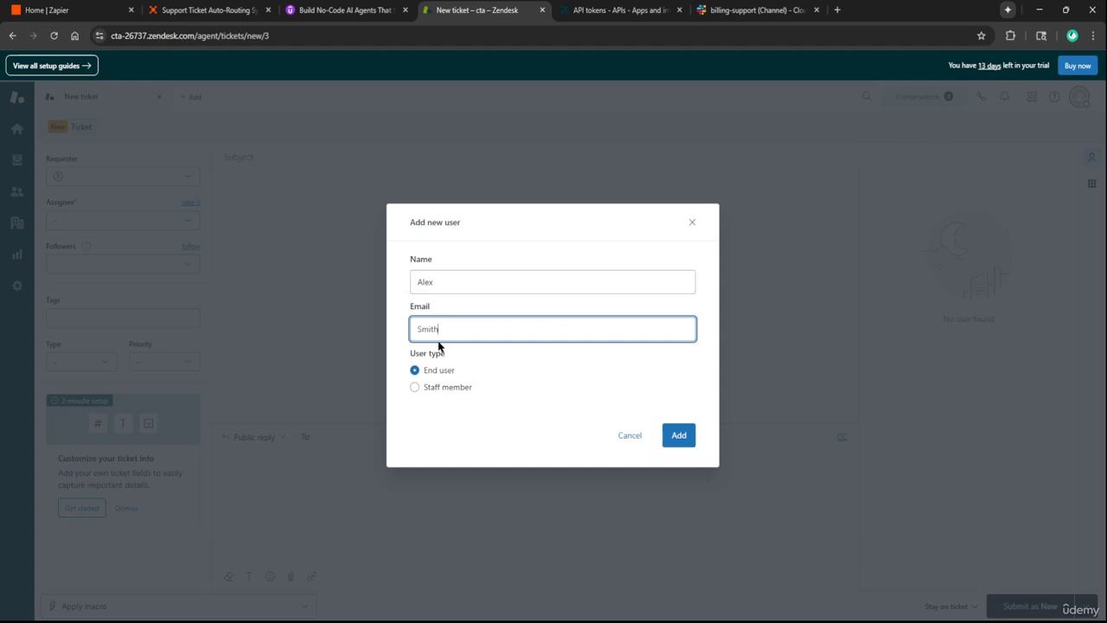
key("Home")
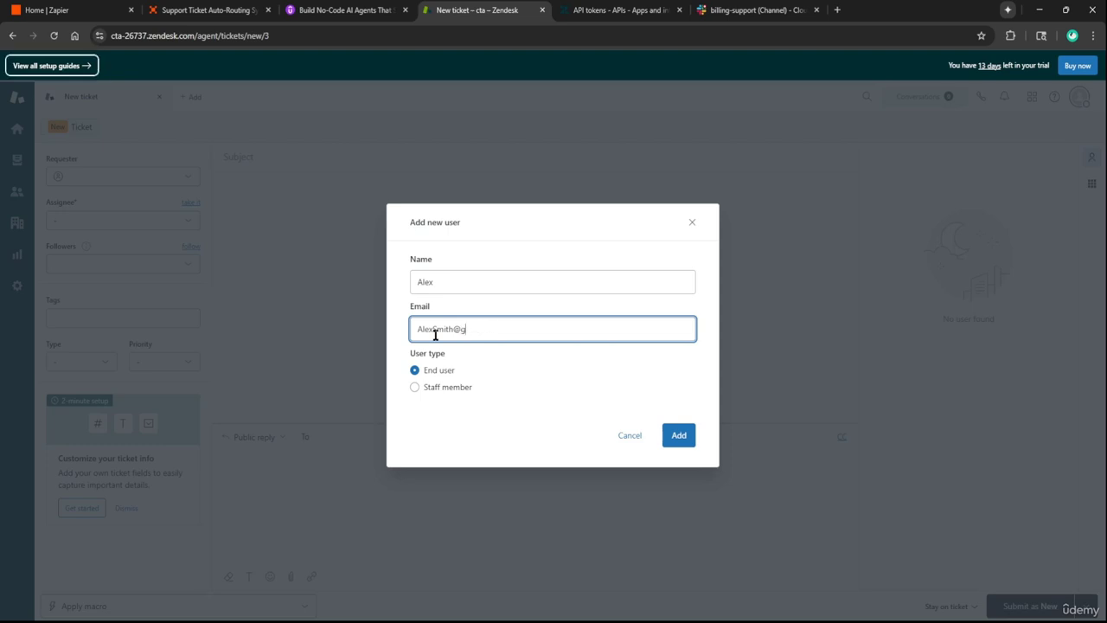
key("ctrl+a")
key("Left")
key("Left")
key("Left")
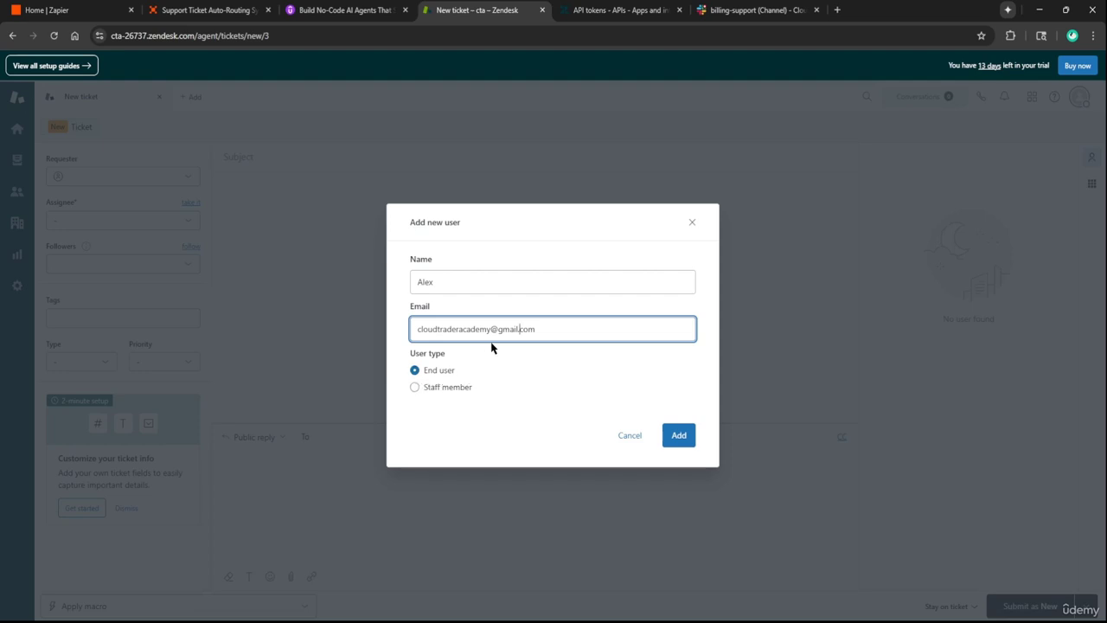
left_click(679, 441)
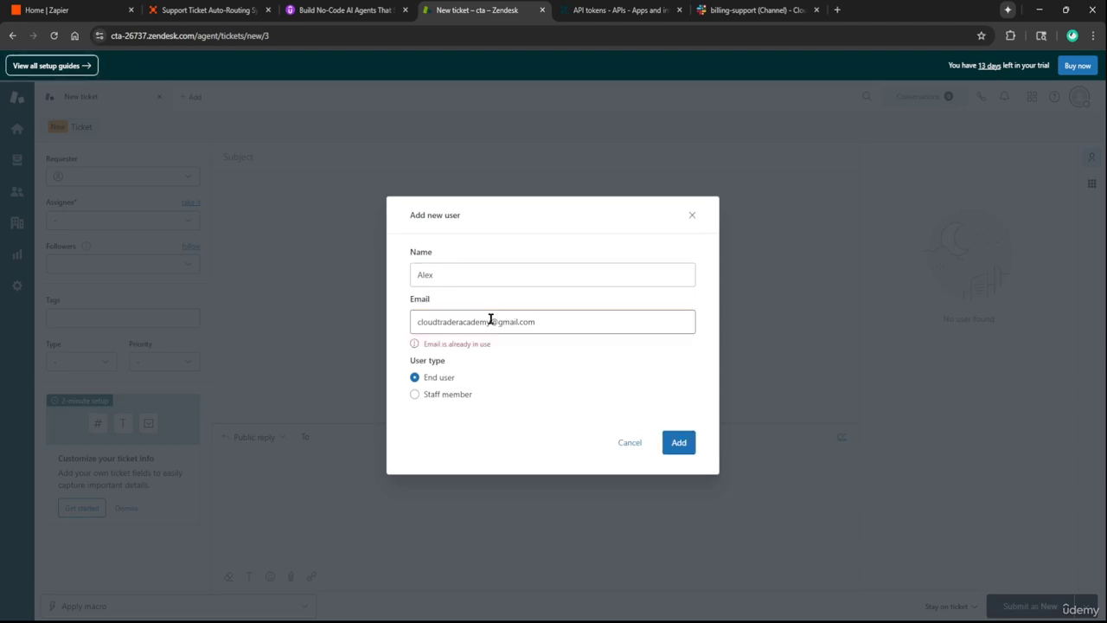
left_click_drag(491, 320, 289, 326)
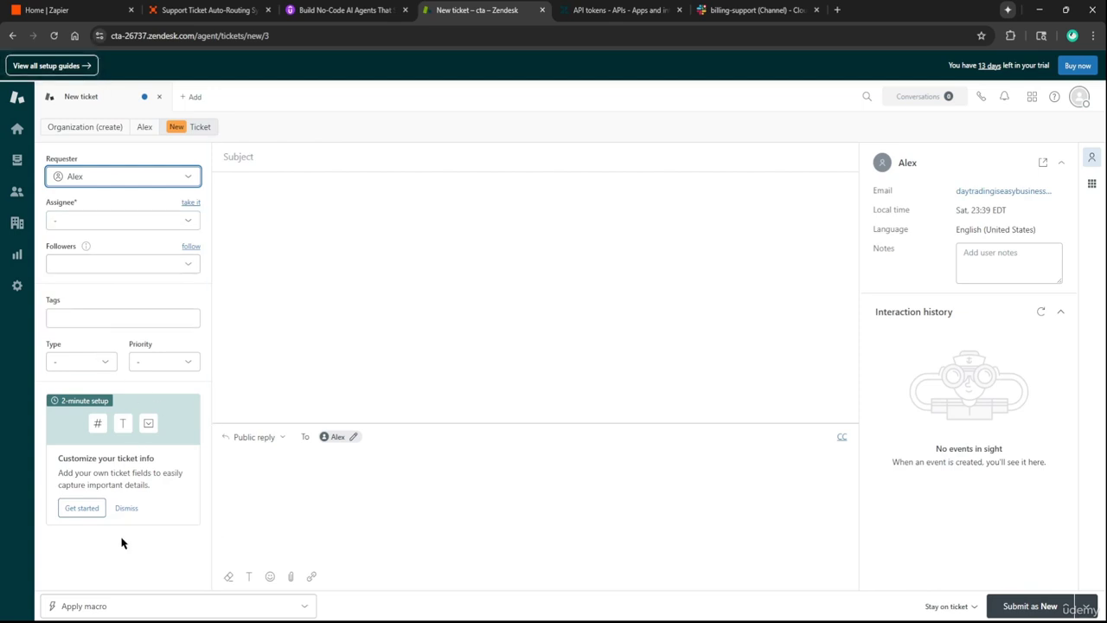
Write the ticket message asking for help buying the futures trading course
left_click(127, 508)
left_click(319, 493)
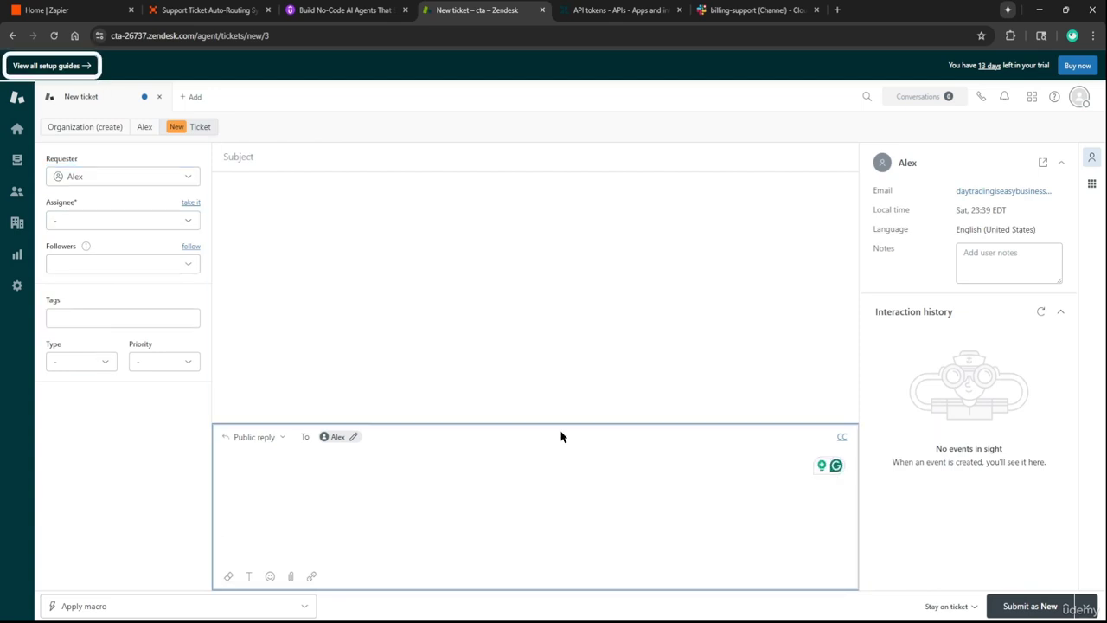
type("im try")
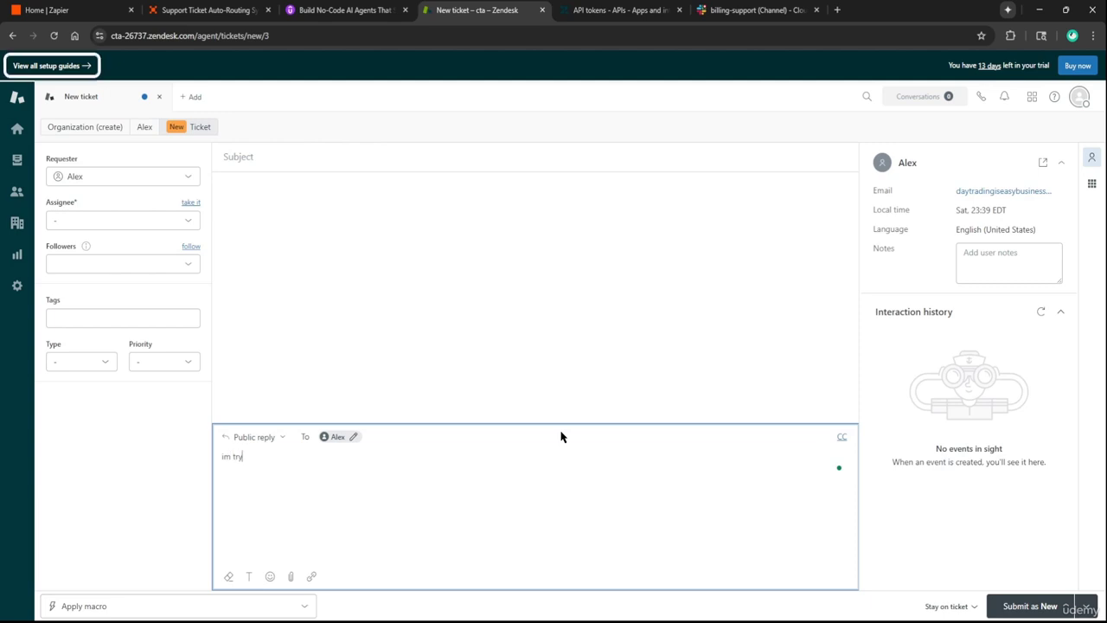
type("ing to buy")
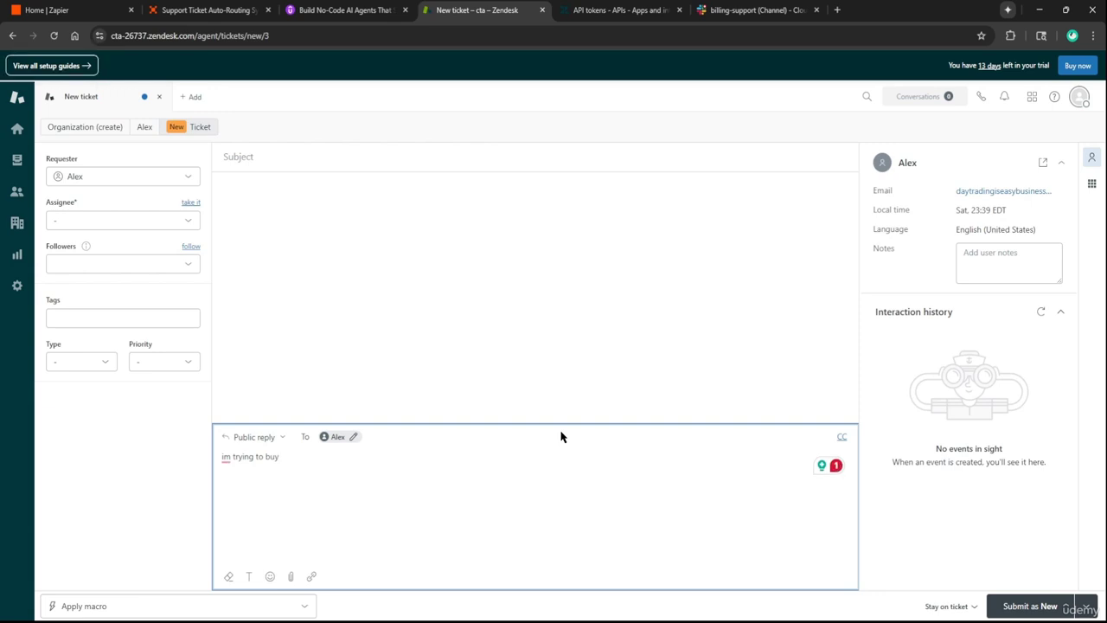
type("the futures trading c")
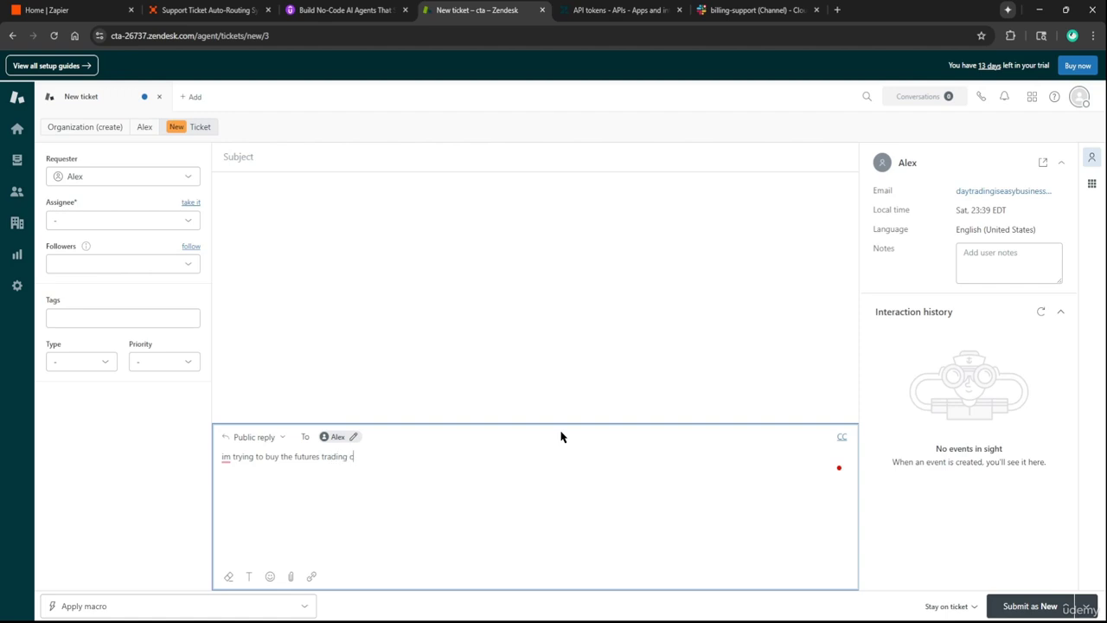
type("ourse but cant figure out how can you help me")
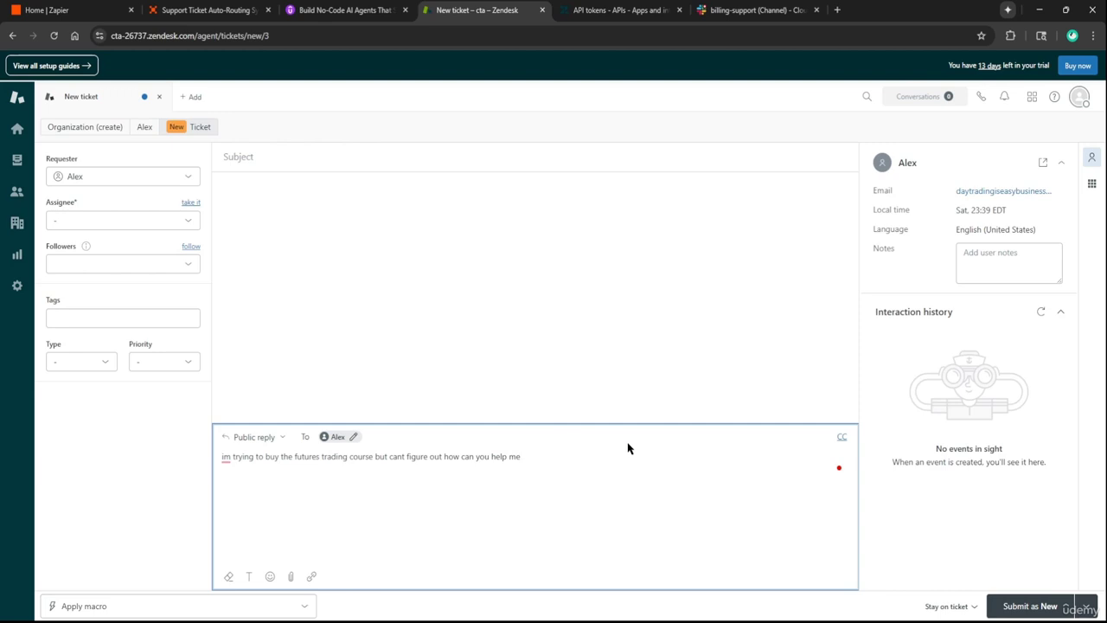
Give the ticket the subject 'trying to purchase a course' and submit it as new
left_click(1034, 605)
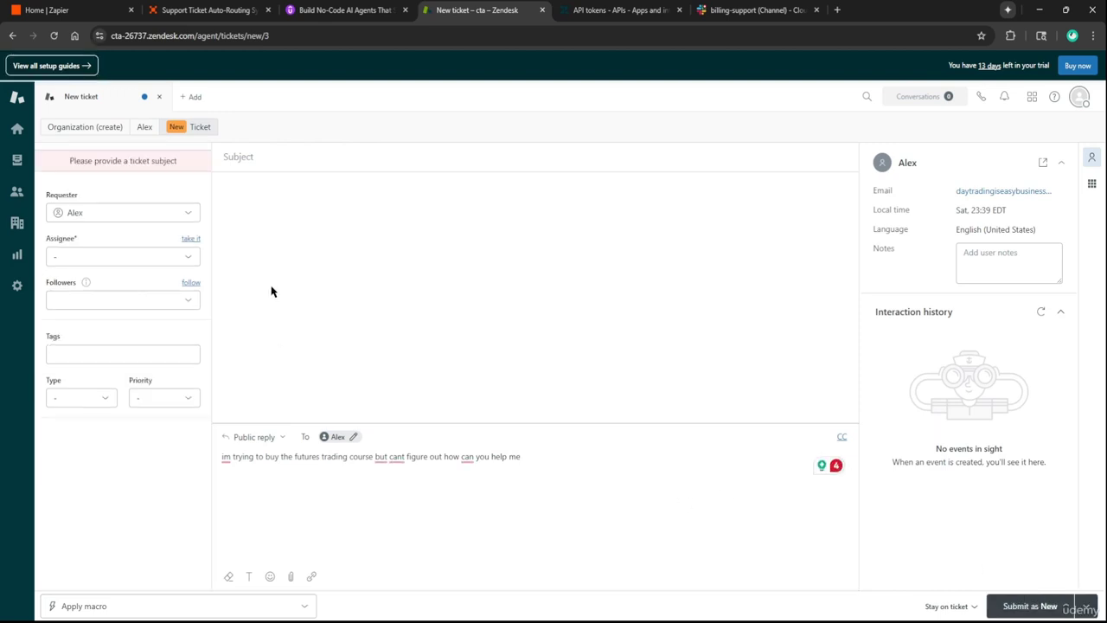
left_click(263, 156)
type("trying to p")
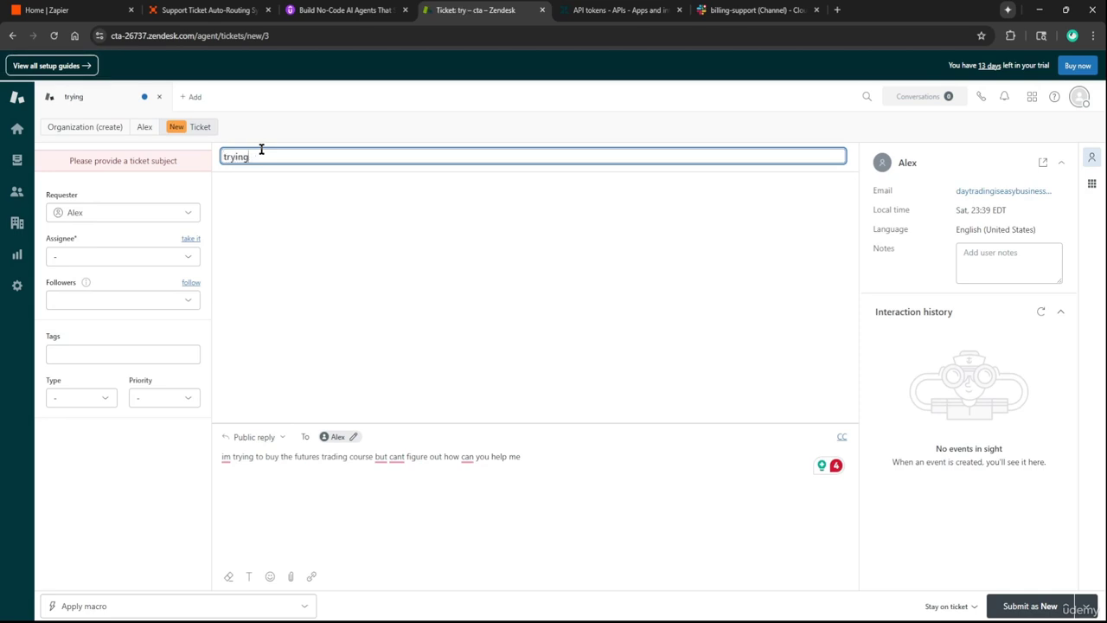
key("BackSpace")
key("BackSpace")
type("chase a course")
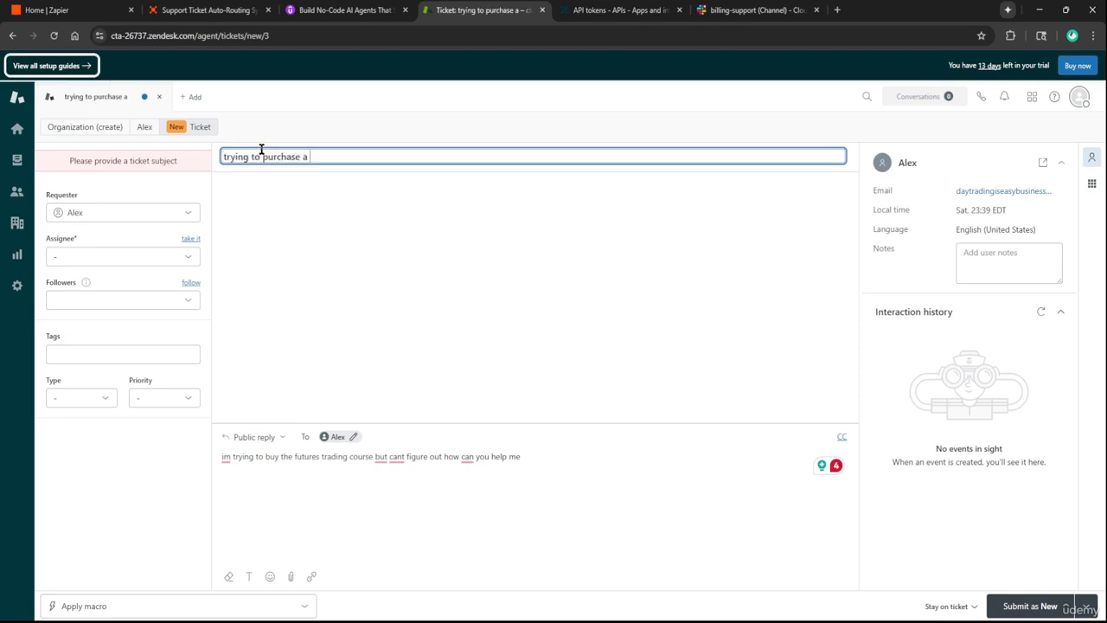
left_click(1004, 606)
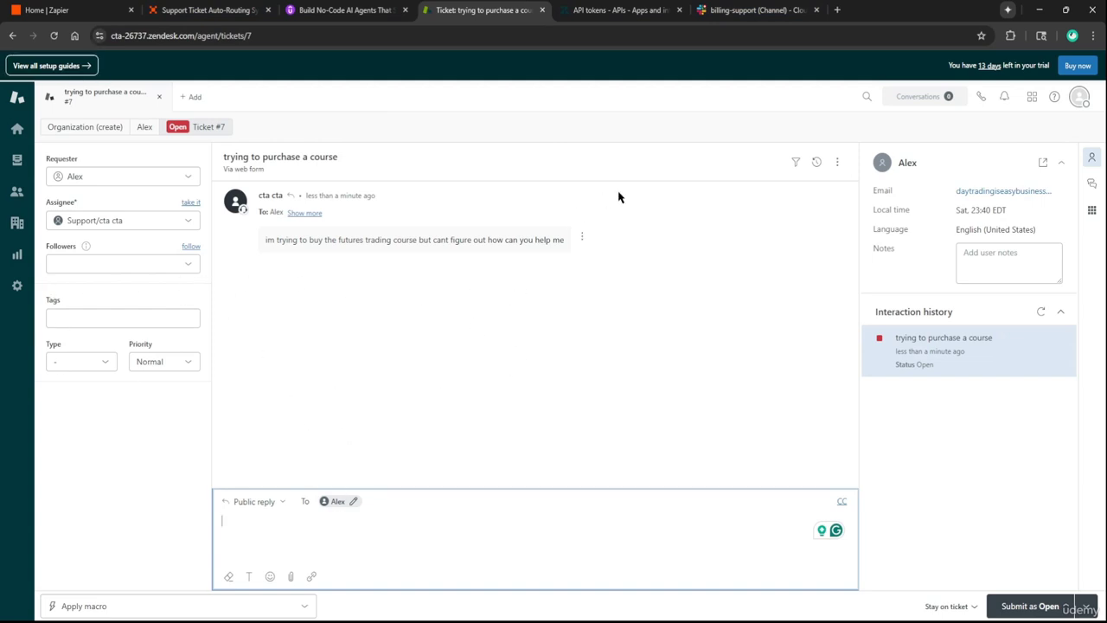
Cycle through Slack billing-support, Zapier Agents and the Zendesk ticket to check whether routing happened
left_click(750, 10)
left_click(748, 9)
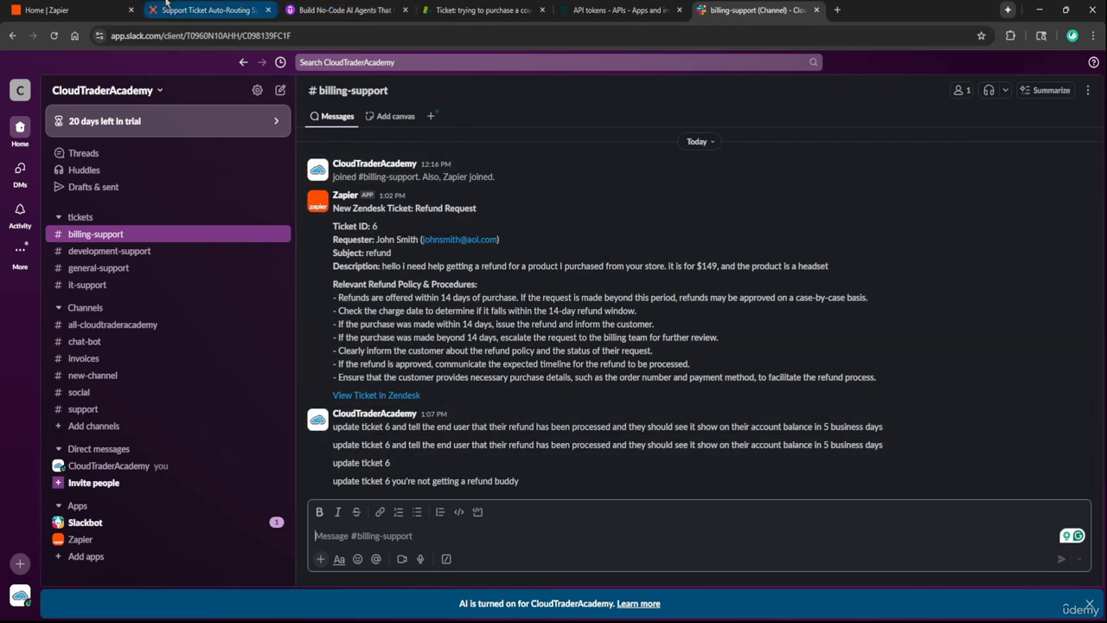
left_click(207, 10)
left_click(619, 10)
left_click(484, 10)
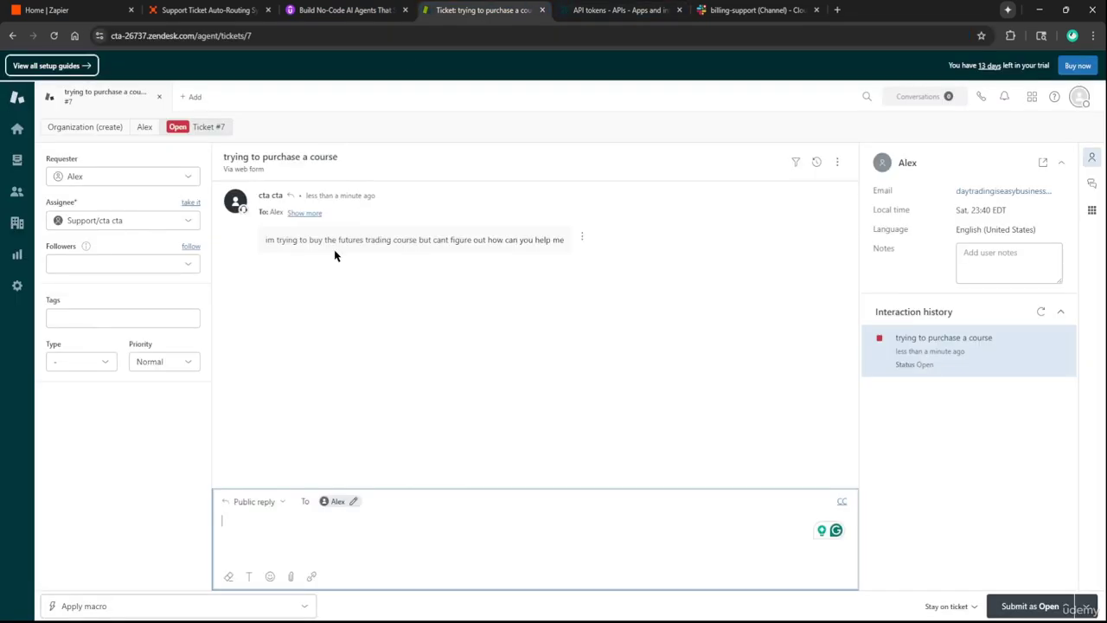
left_click(757, 9)
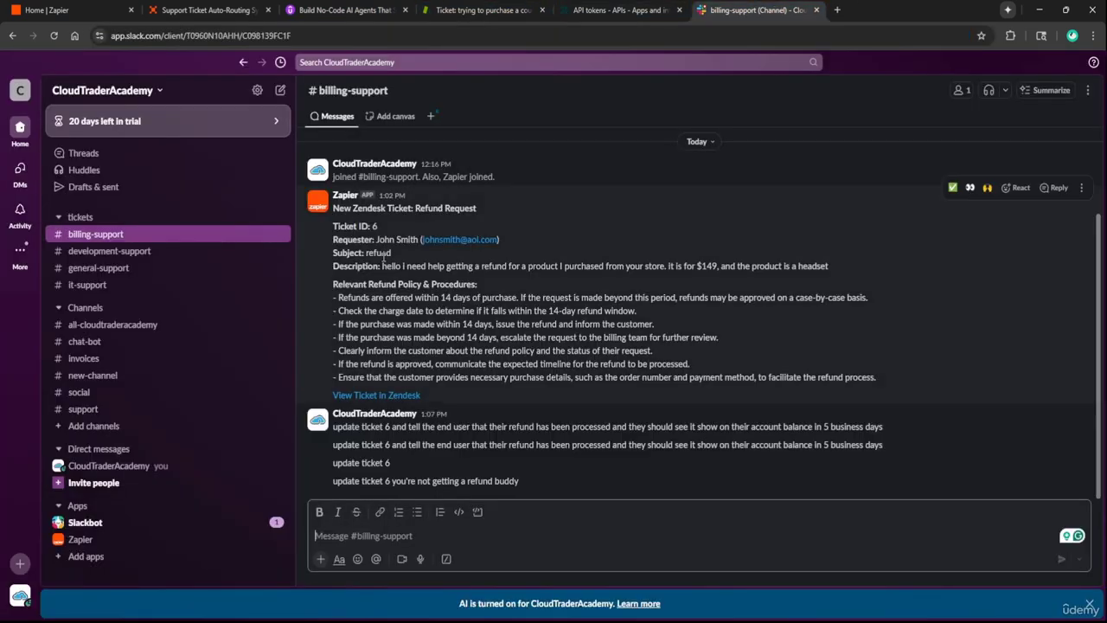
key("ctrl+2")
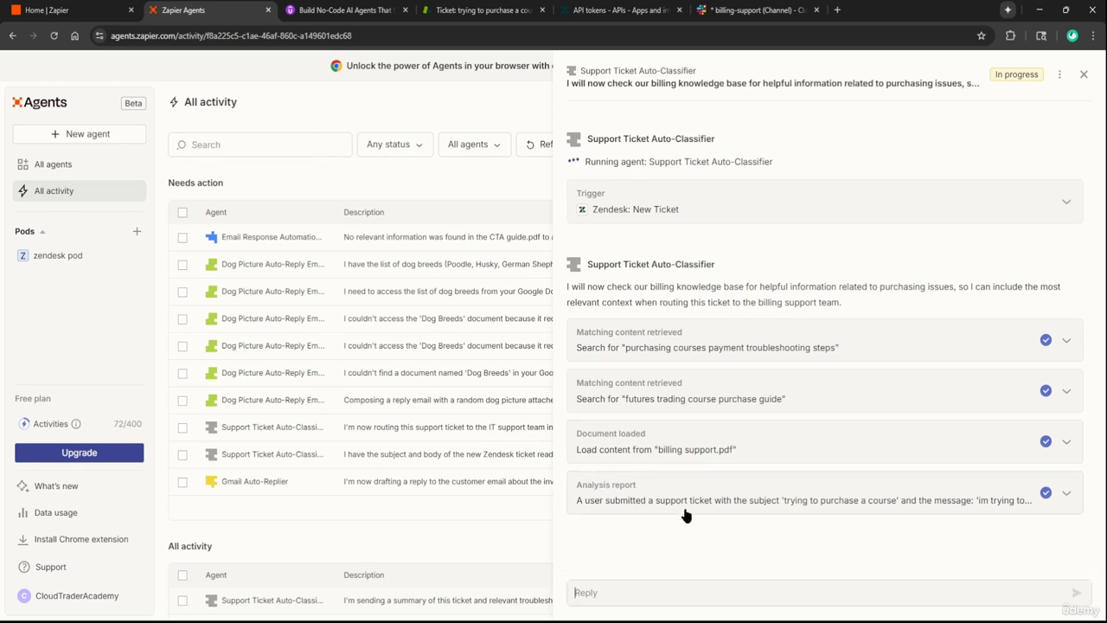
Return to Slack's billing-support channel to view the new Billing Issue post
left_click(757, 10)
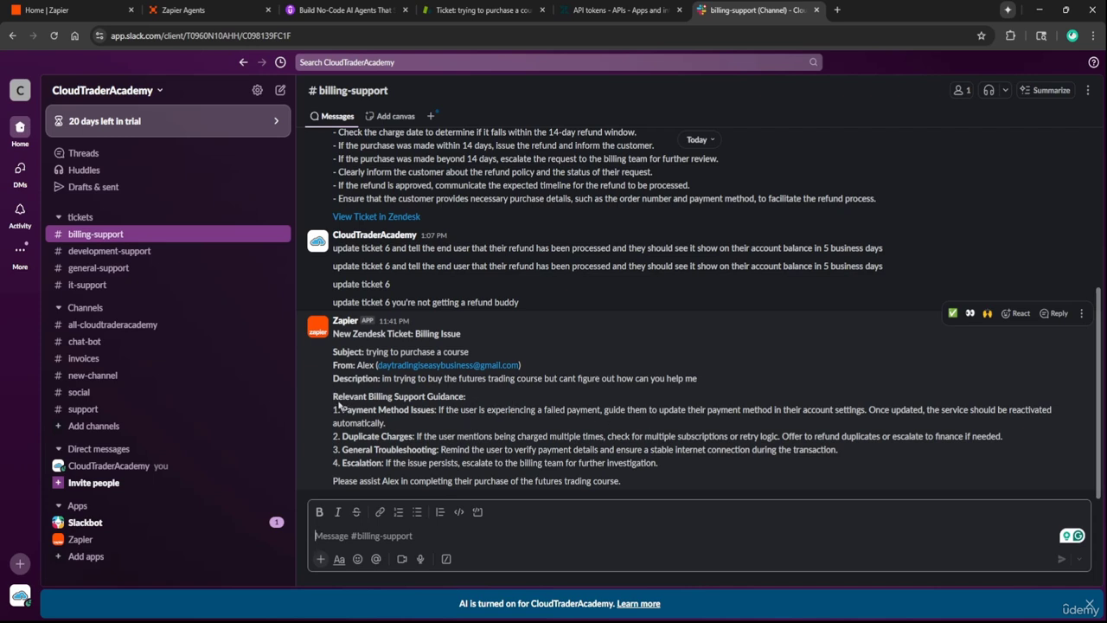
Review the Relevant Billing Support Guidance points in the Slack Billing Issue post
left_click_drag(340, 404, 691, 458)
left_click(705, 466)
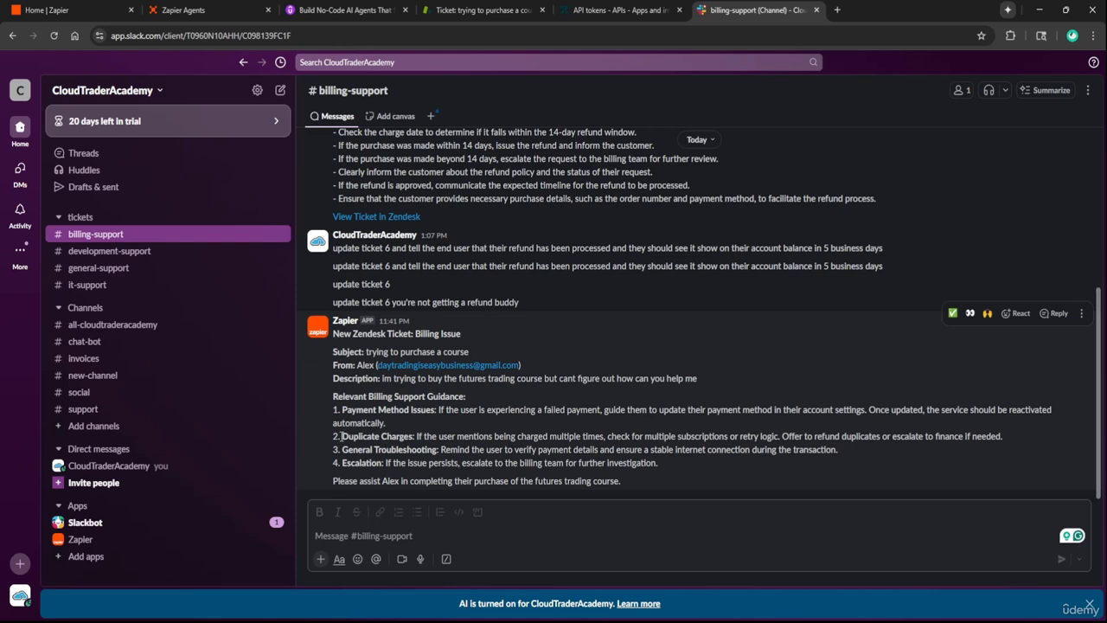
left_click_drag(332, 389, 672, 460)
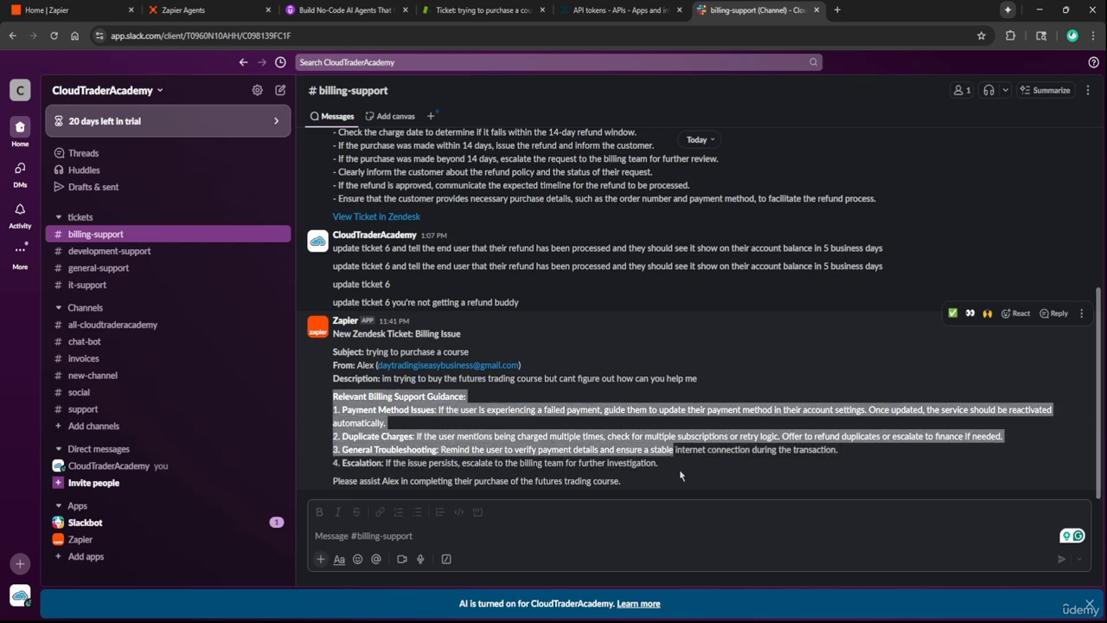
left_click(655, 444)
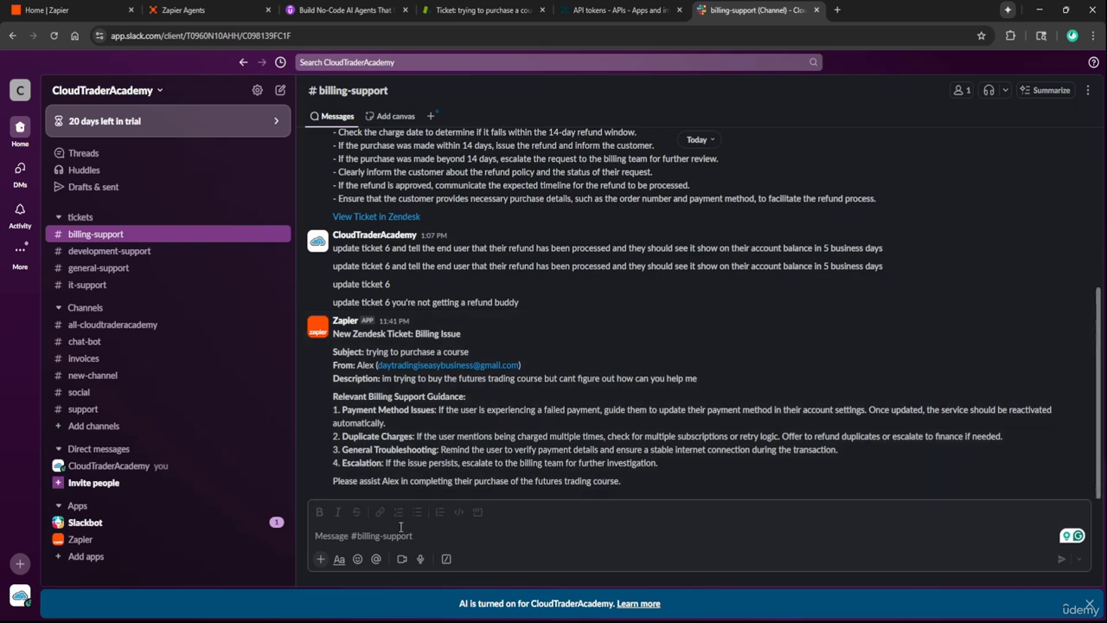
left_click(398, 531)
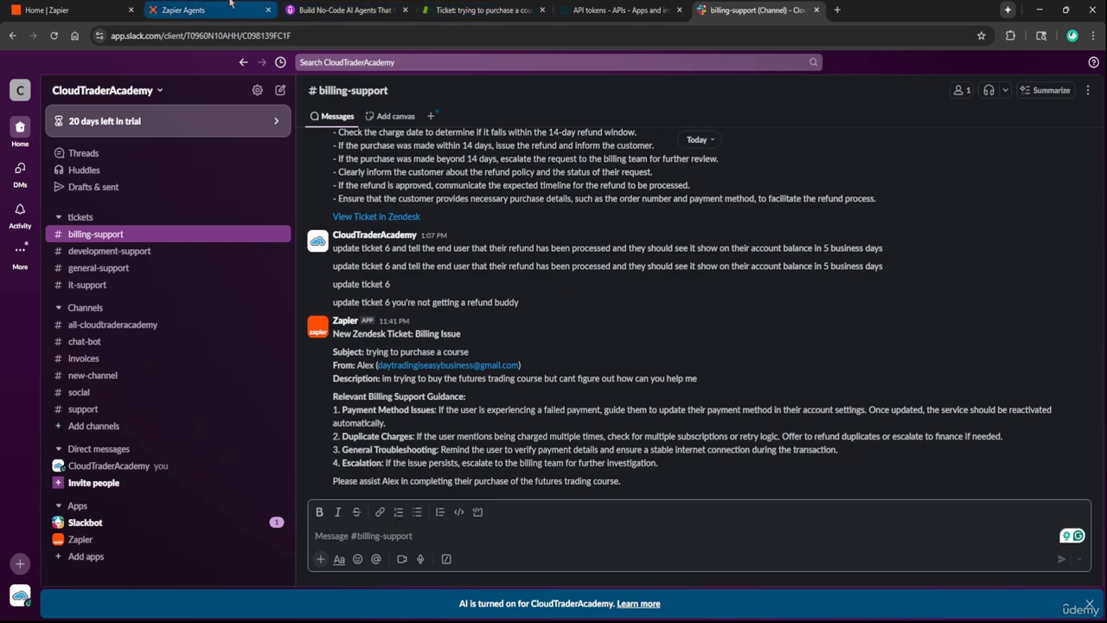
left_click(199, 10)
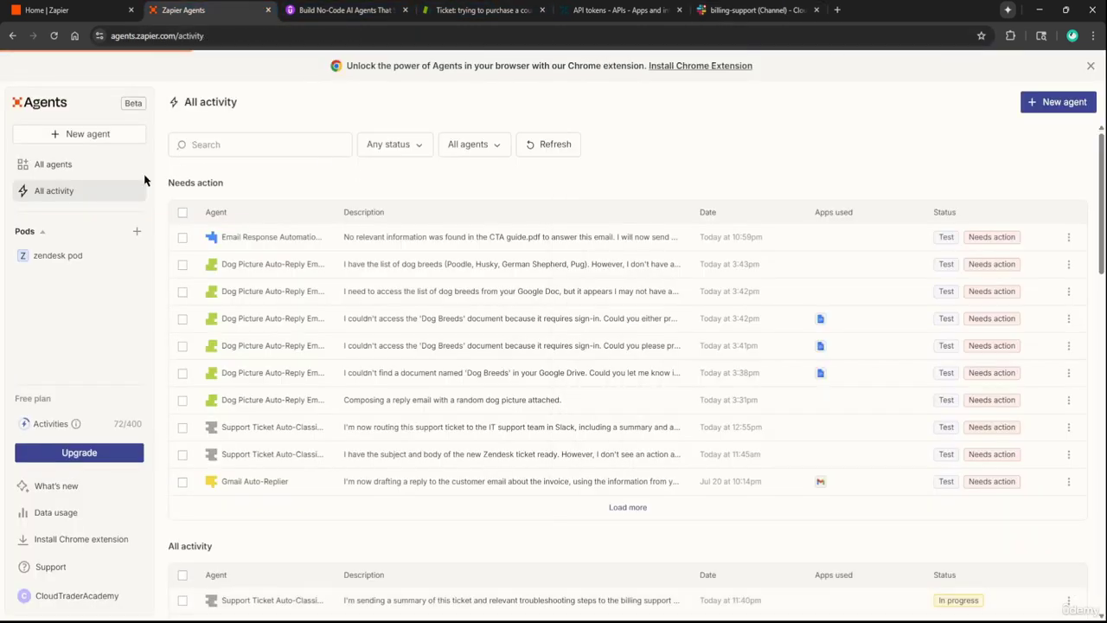
Start a new Zendesk ticket from Home with the existing customer as requester
left_click(485, 9)
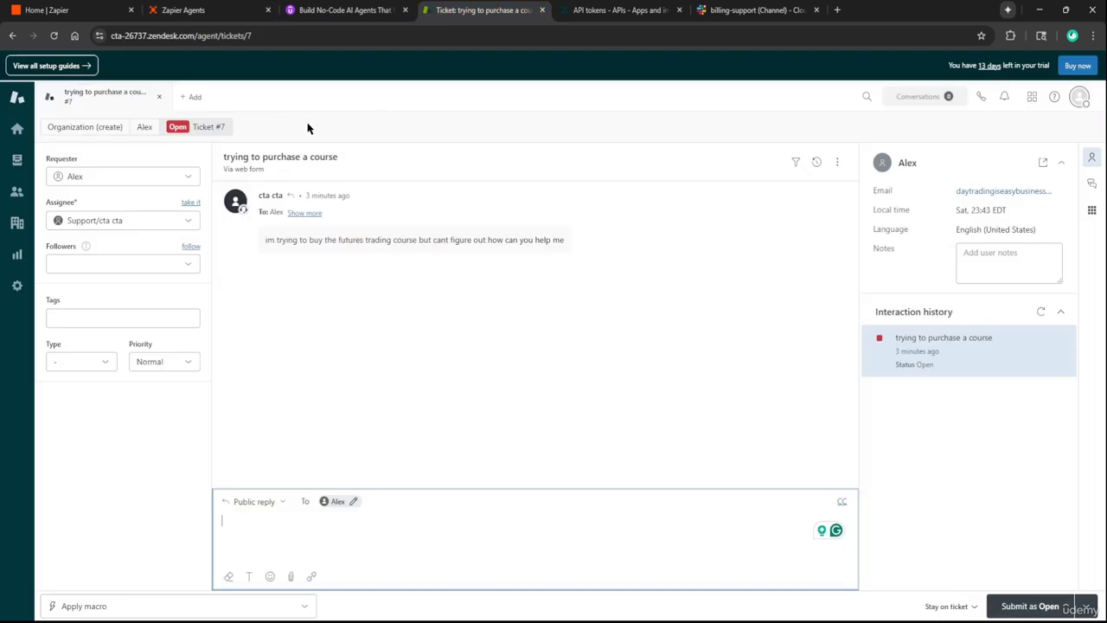
left_click(17, 128)
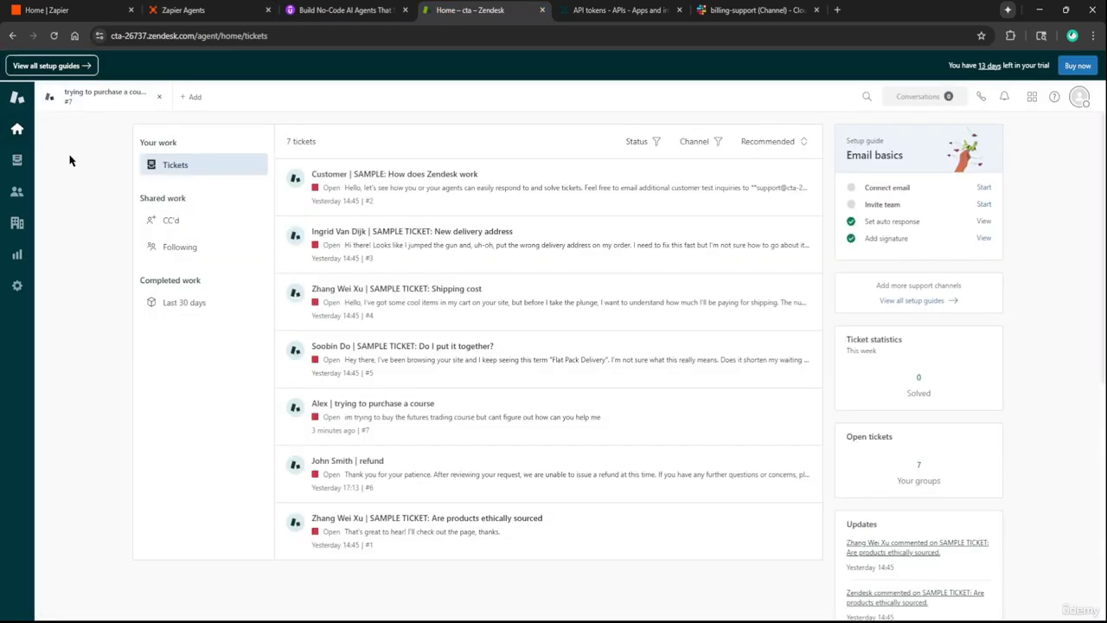
left_click(191, 96)
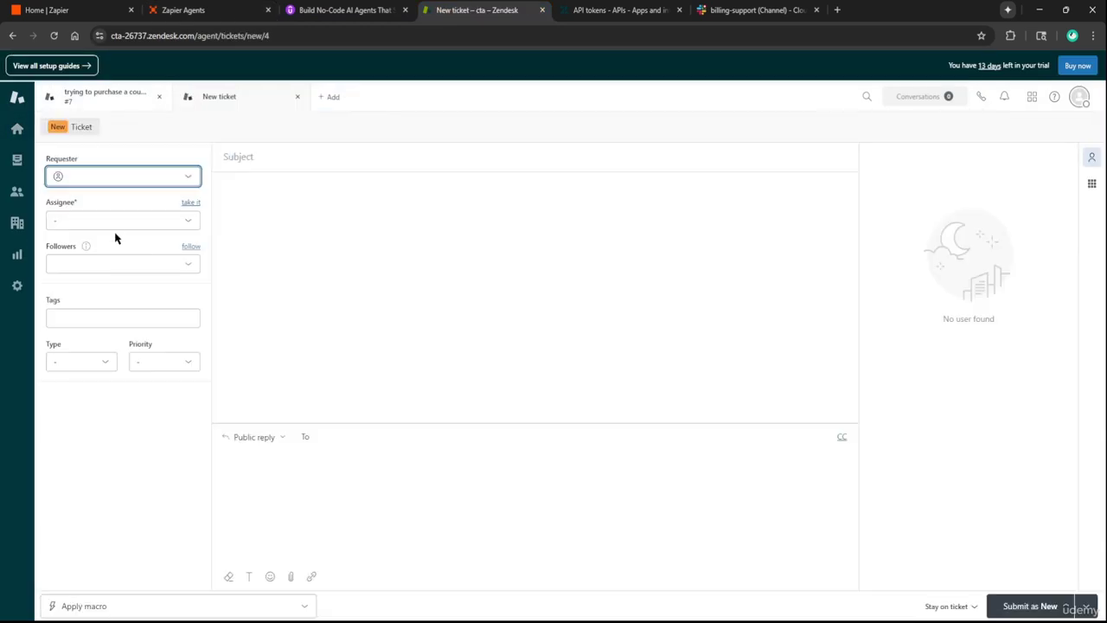
left_click(141, 178)
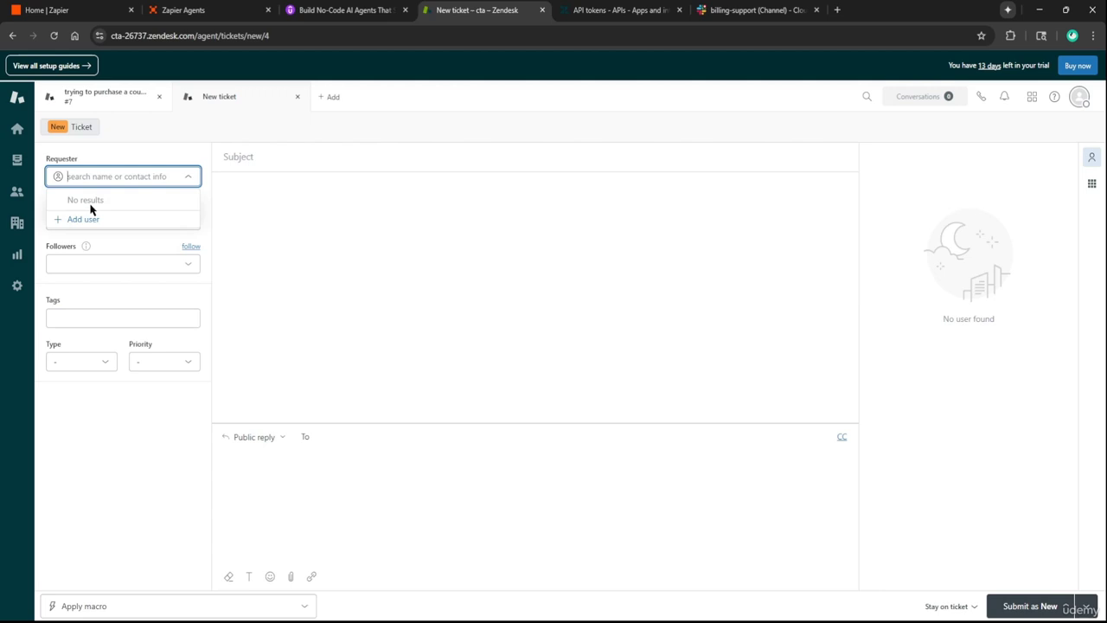
type("alex")
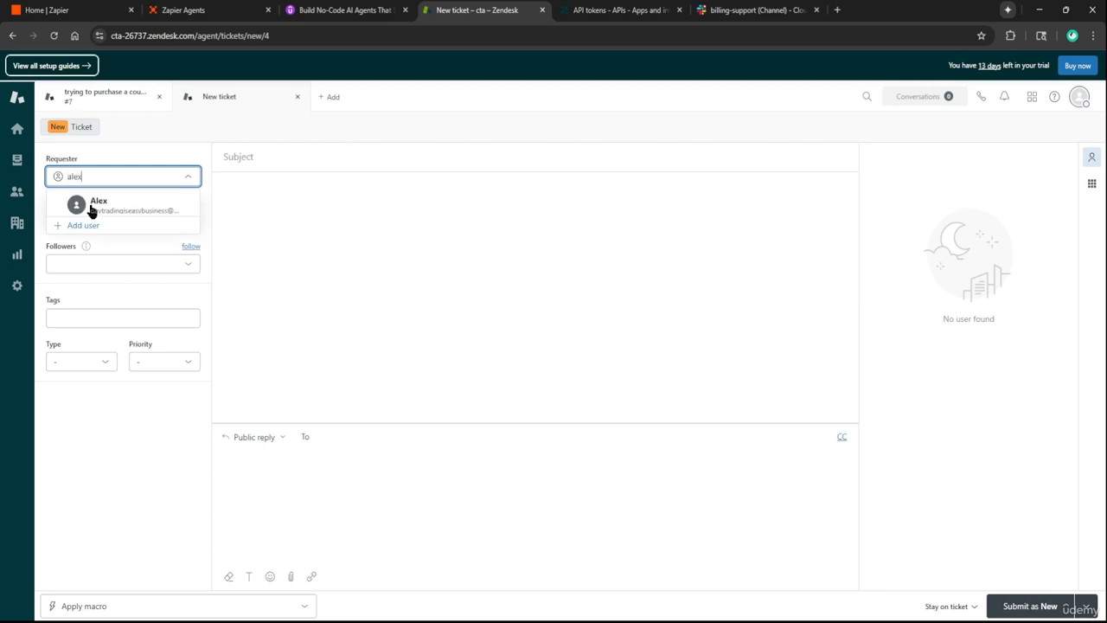
left_click(108, 206)
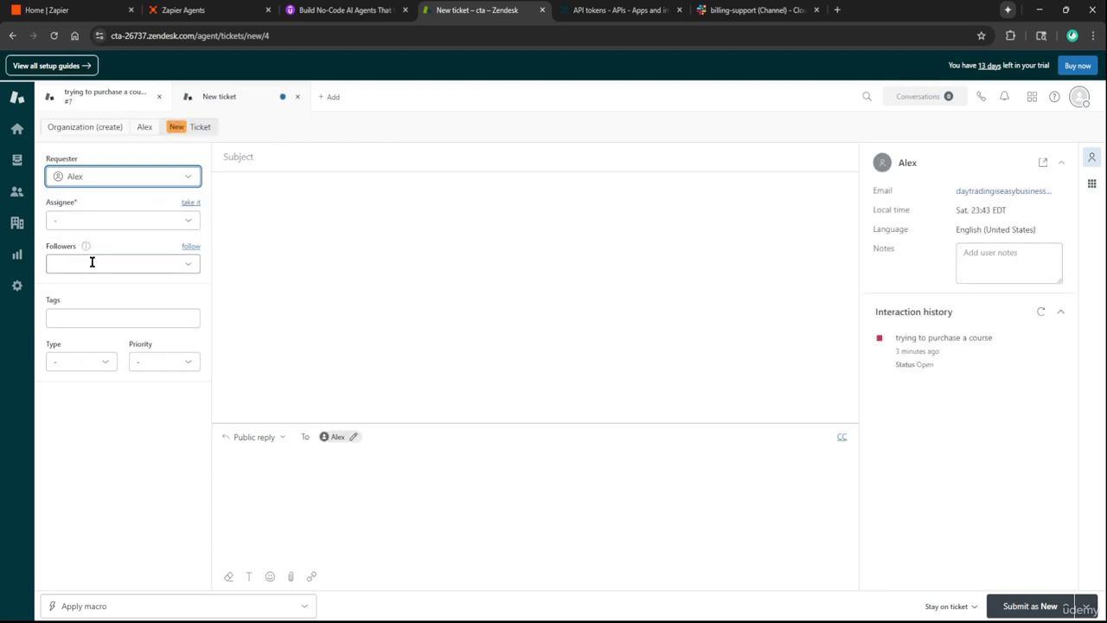
Submit it with subject 'course name is not correct', reporting the power platform course title typo
left_click(319, 156)
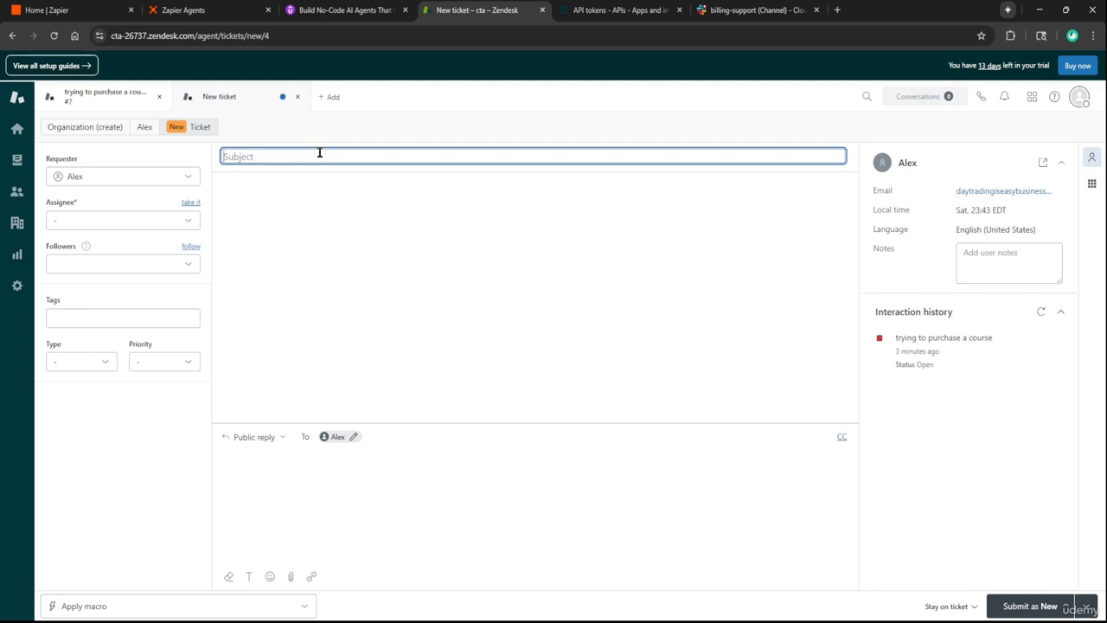
type("course")
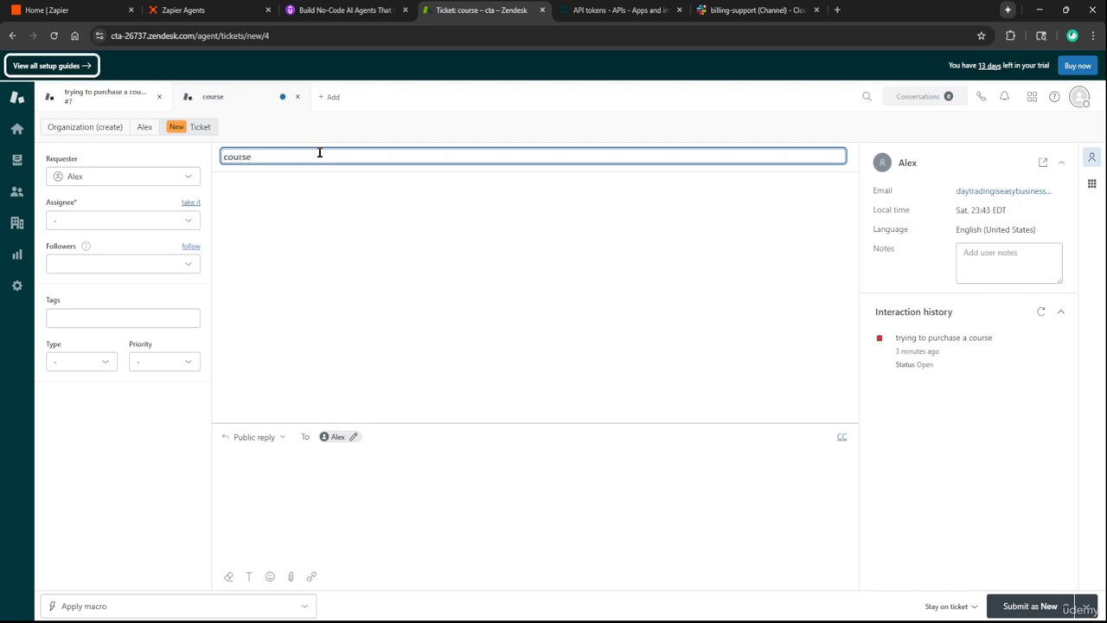
type(" name is")
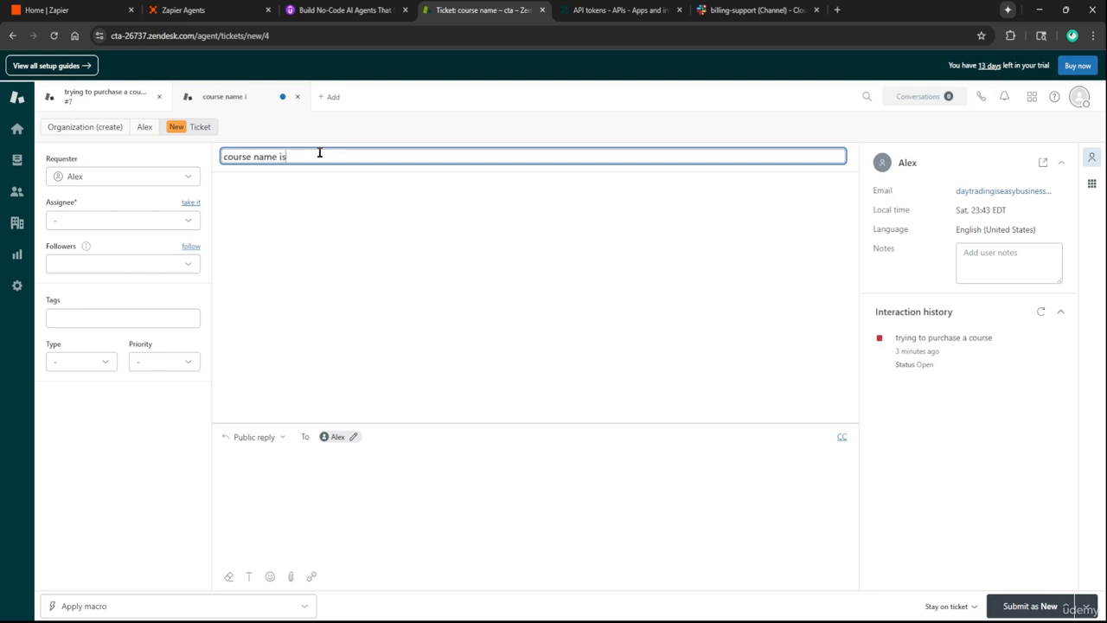
type(" not correct")
left_click(460, 424)
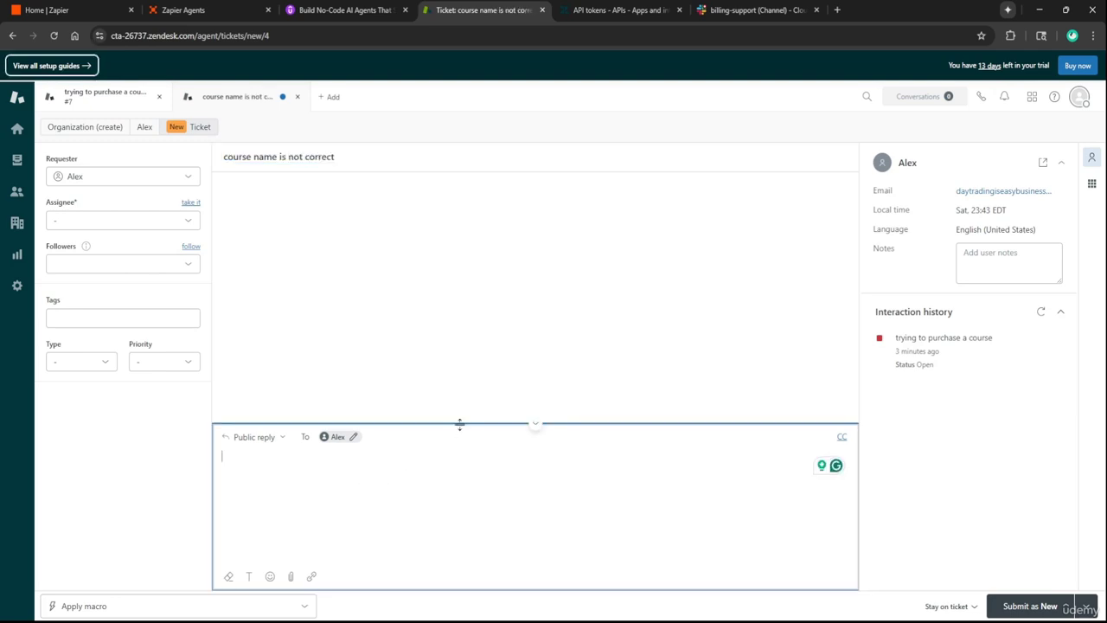
type("the")
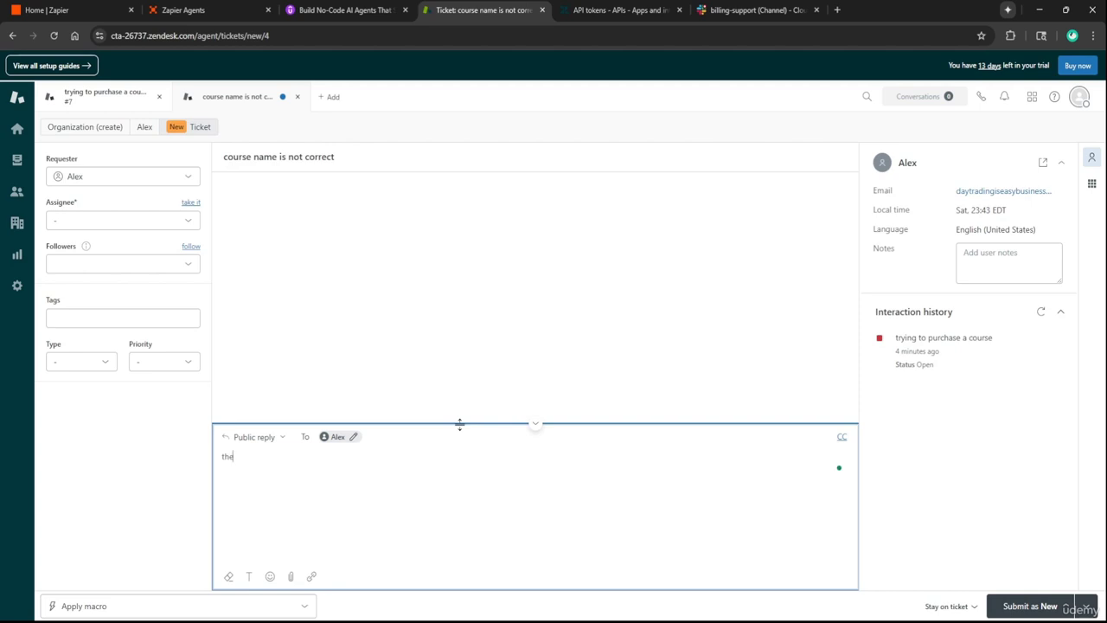
type(" power platform course has a typo in t")
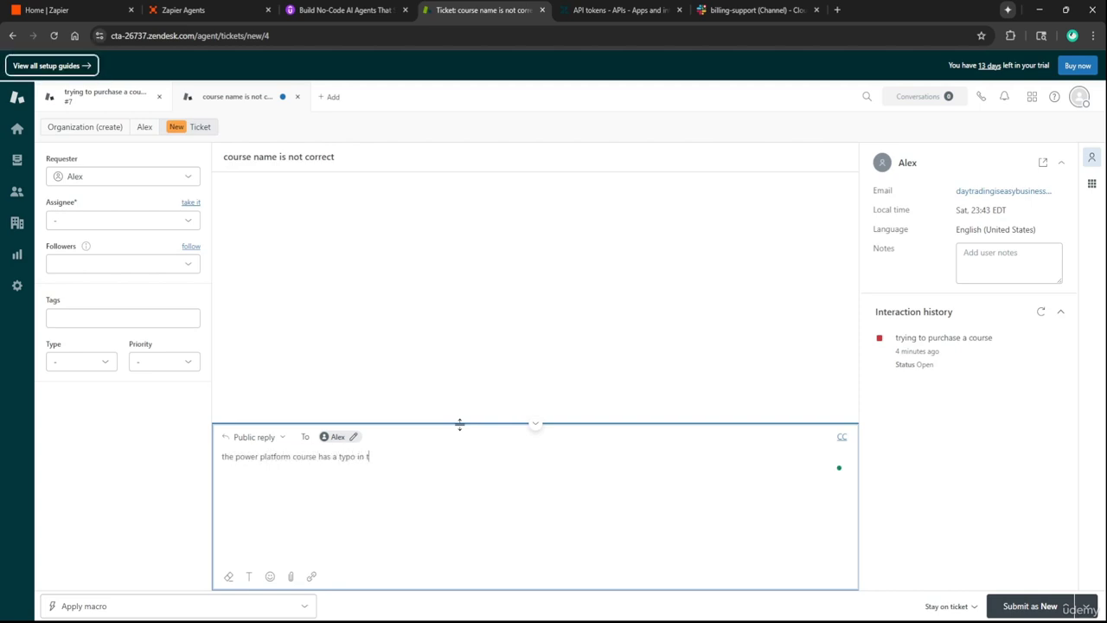
type("he course title")
left_click(1037, 606)
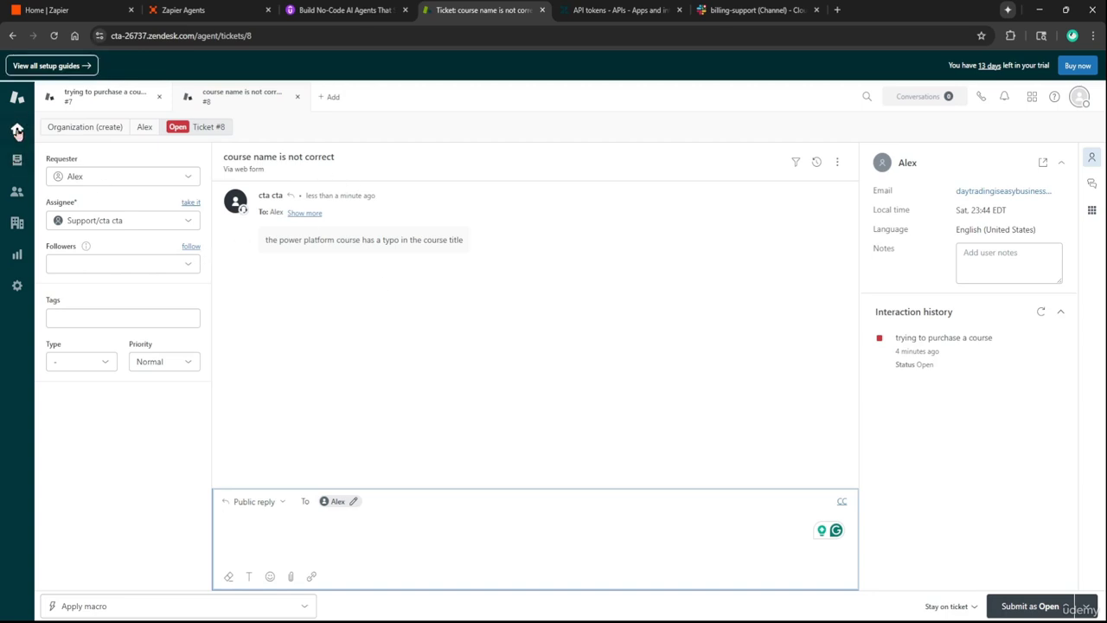
Start another ticket with subject 'im trying to view the udemy courses but the videos keep going to a black screen'
key("ctrl+alt+n")
left_click(338, 152)
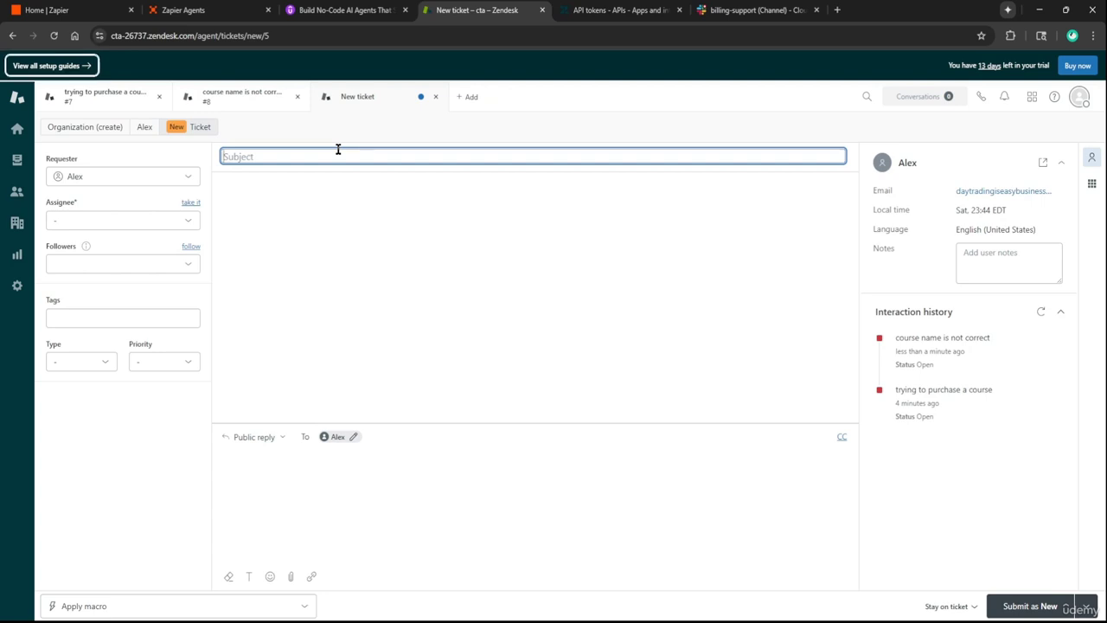
type("im")
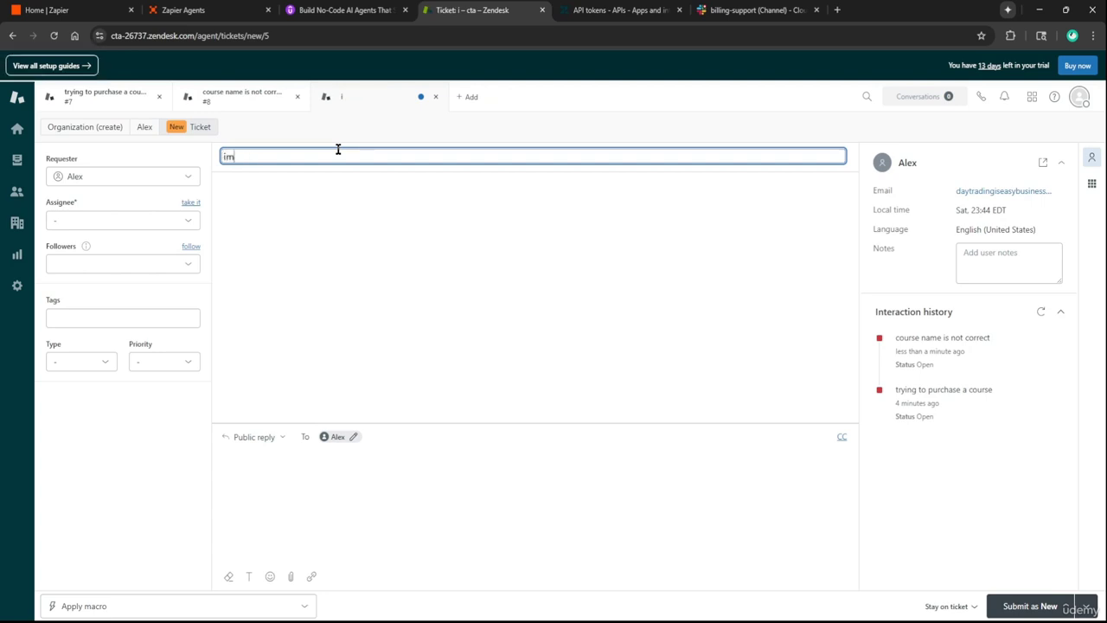
type(" trying to v")
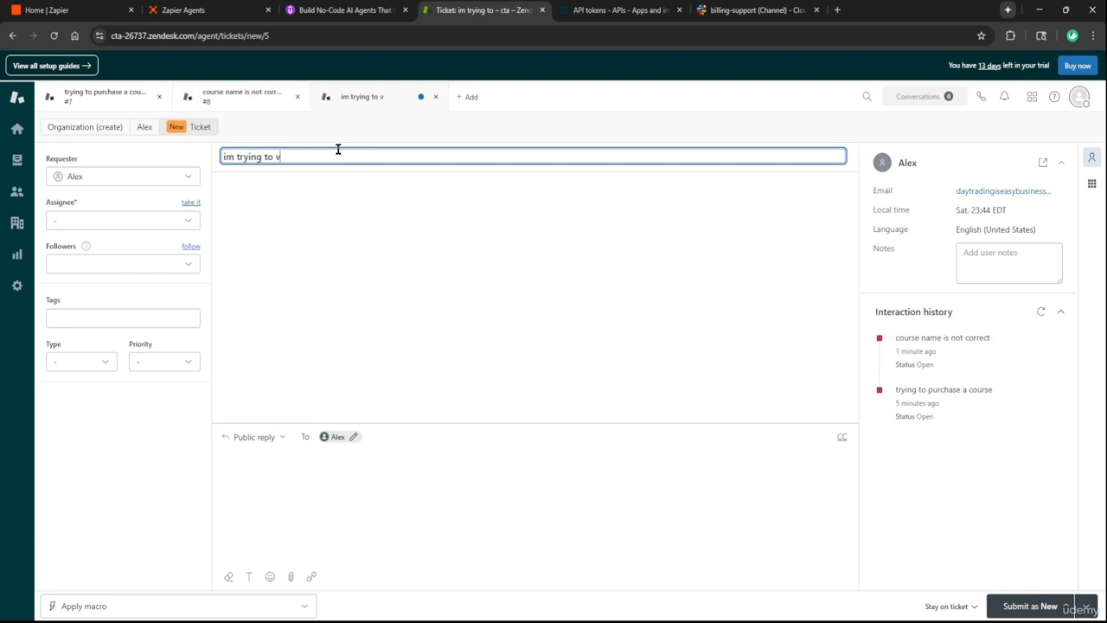
type("iew the udemy cour")
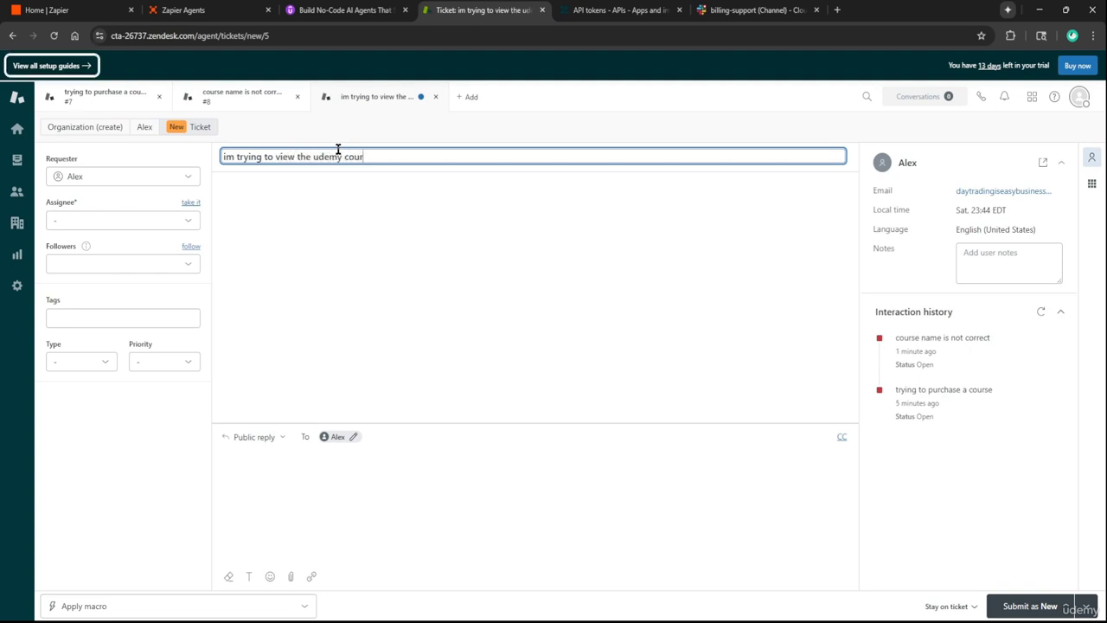
type("ses but the videos")
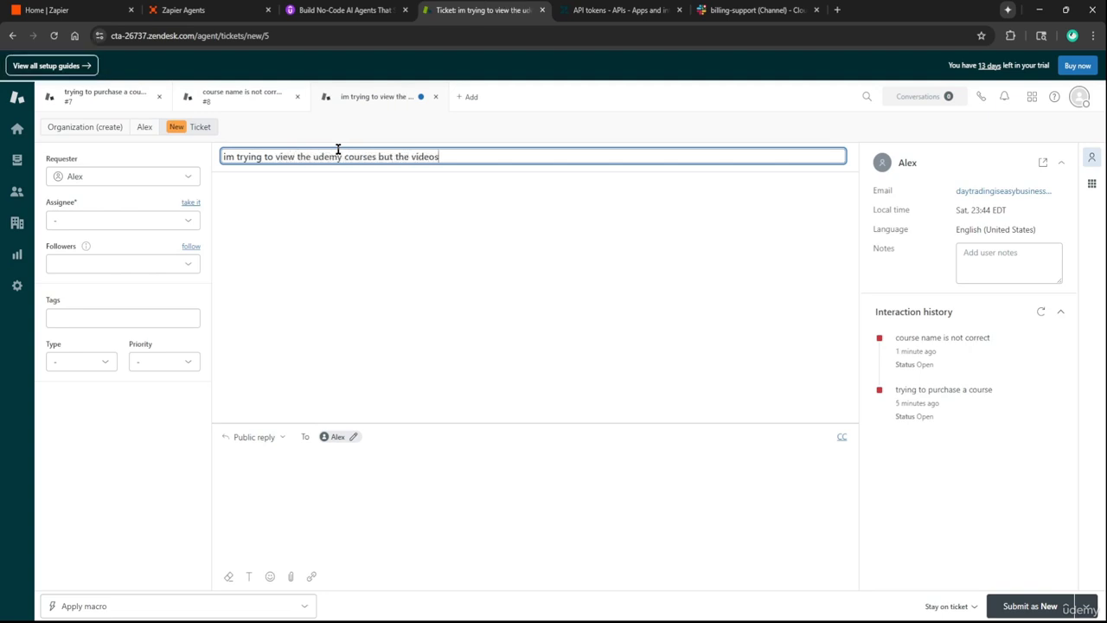
type(" ckep going black")
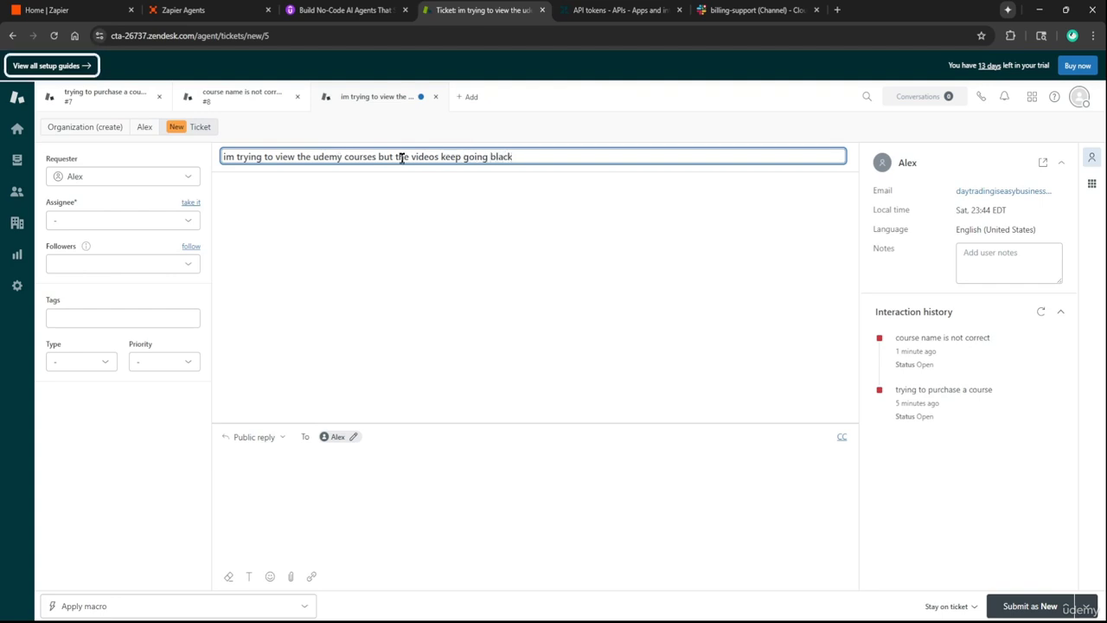
left_click_drag(408, 156, 442, 158)
type("s")
type("videos")
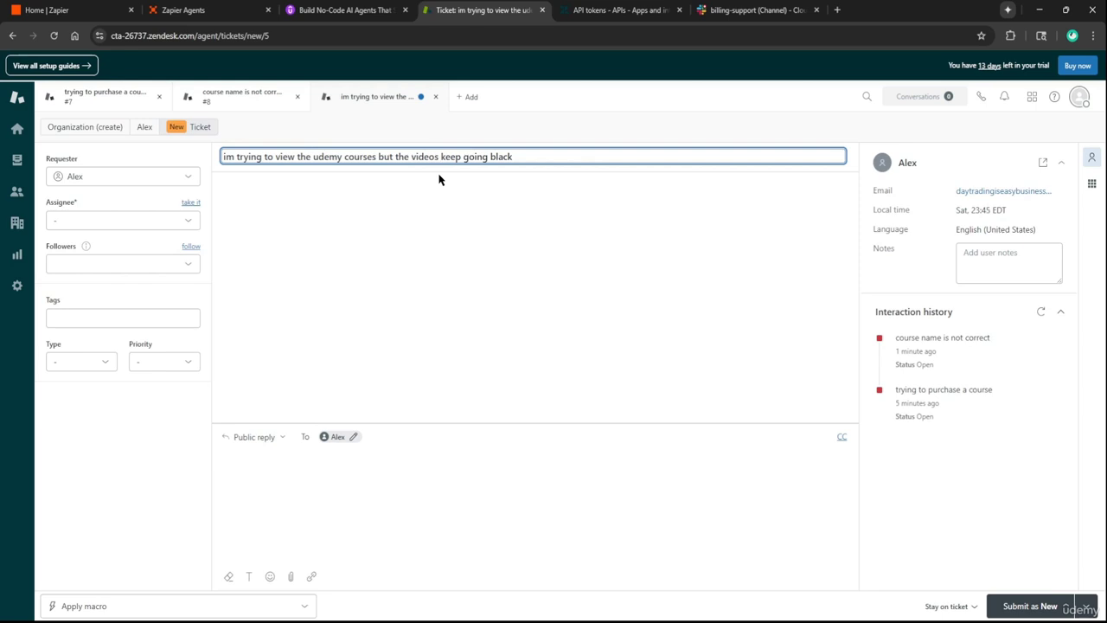
left_click(492, 160)
type("to a")
key("End")
type("scree")
Describe the generative ai course lessons going black and submit the ticket
left_click(421, 469)
type("i just ")
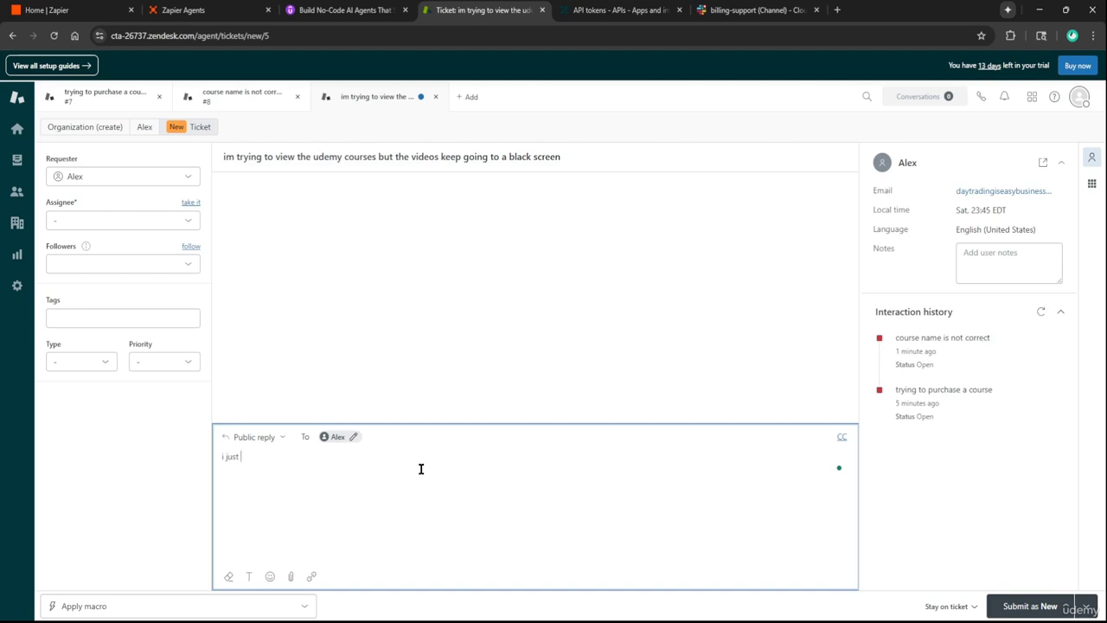
type("bought the generative ai course b")
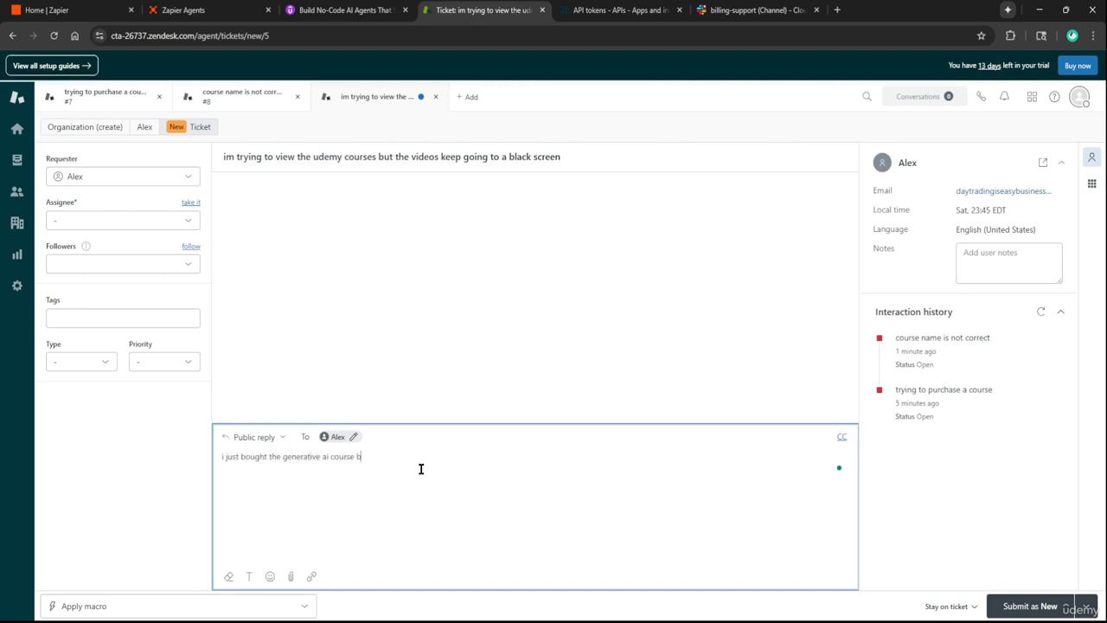
type("ut everytime I start watching the lessons, the screen goes black")
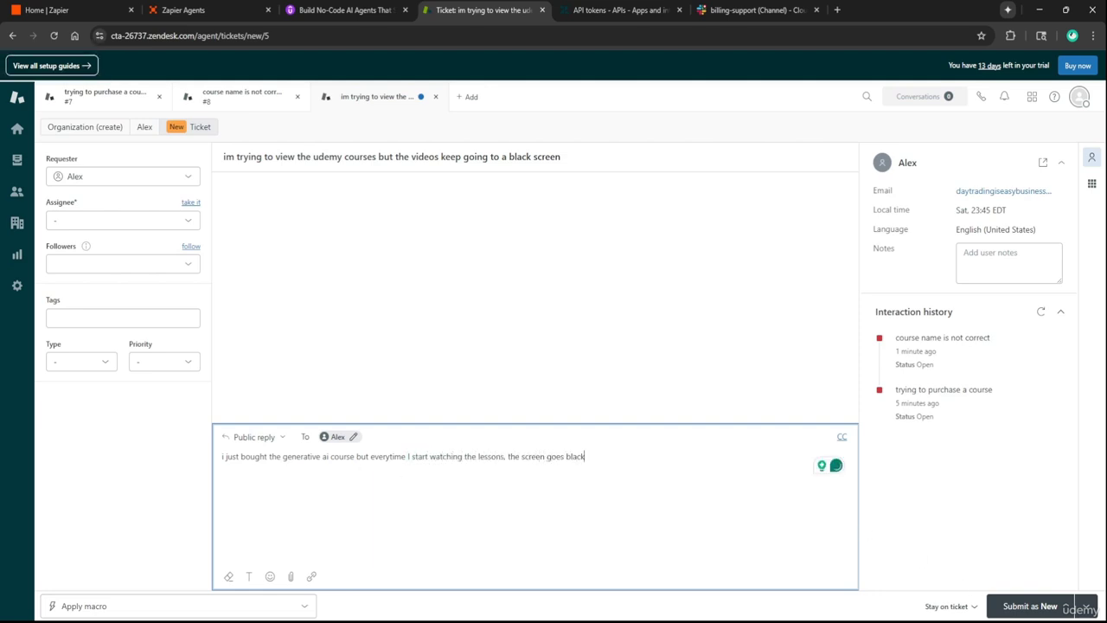
left_click(1029, 606)
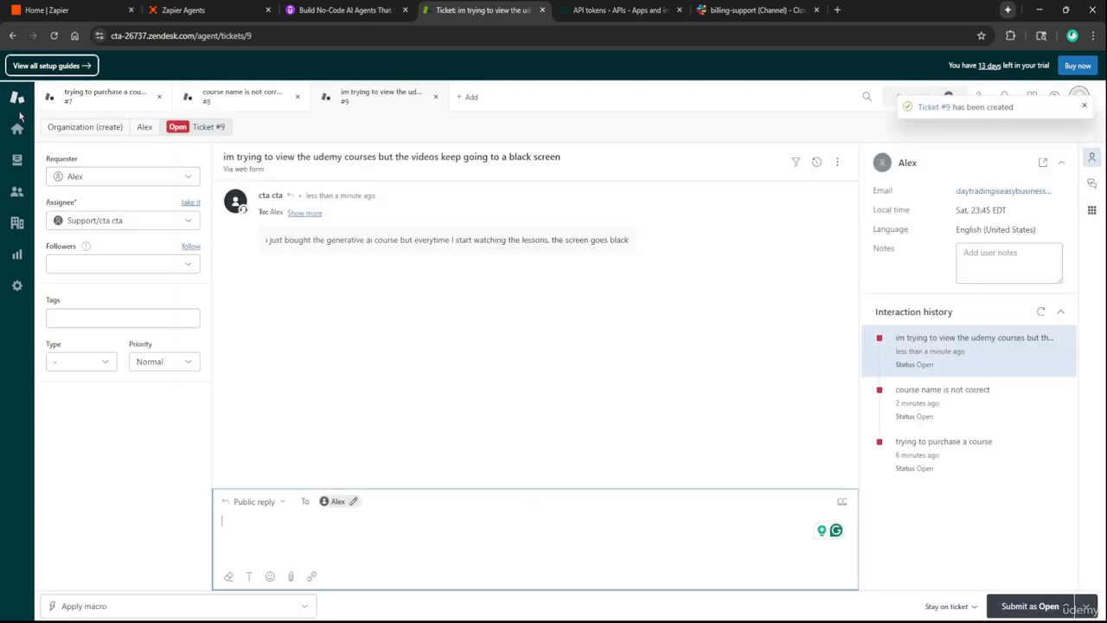
After checking Slack's development-support channel, change the agent's bug-support instruction to development-support
left_click(752, 9)
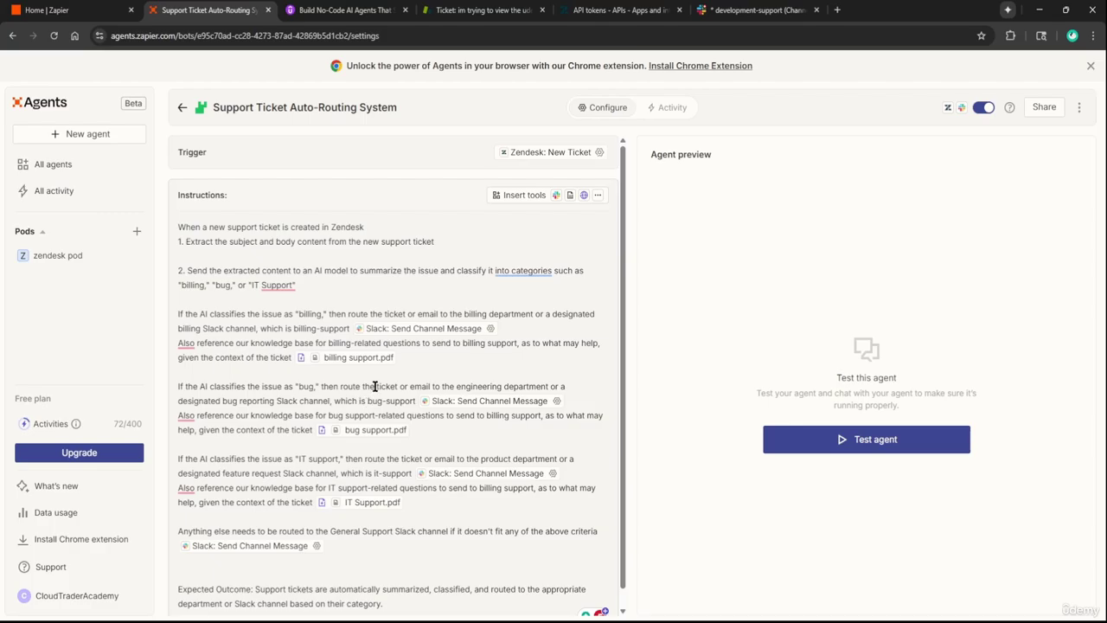
left_click(685, 15)
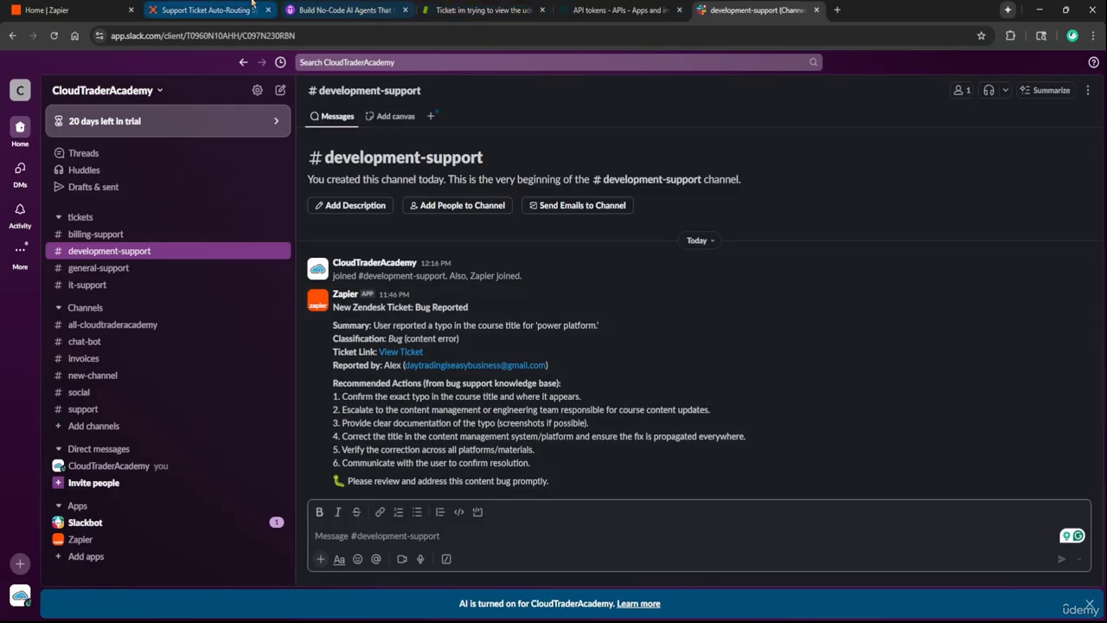
left_click(253, 4)
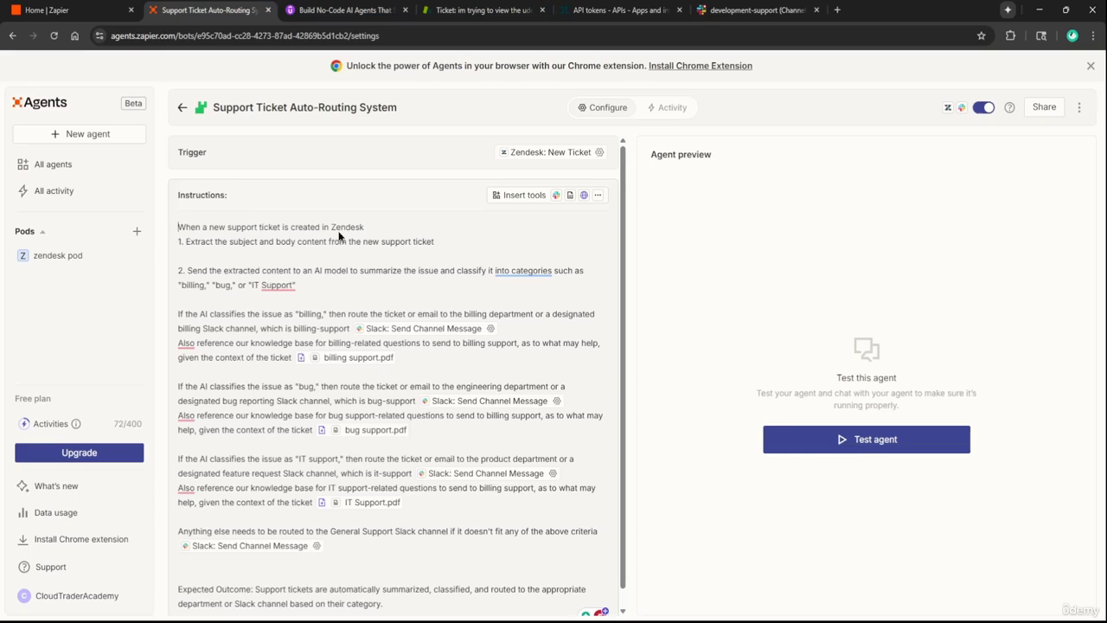
left_click(386, 401)
key("BackSpace")
key("BackSpace")
key("BackSpace")
type("deve")
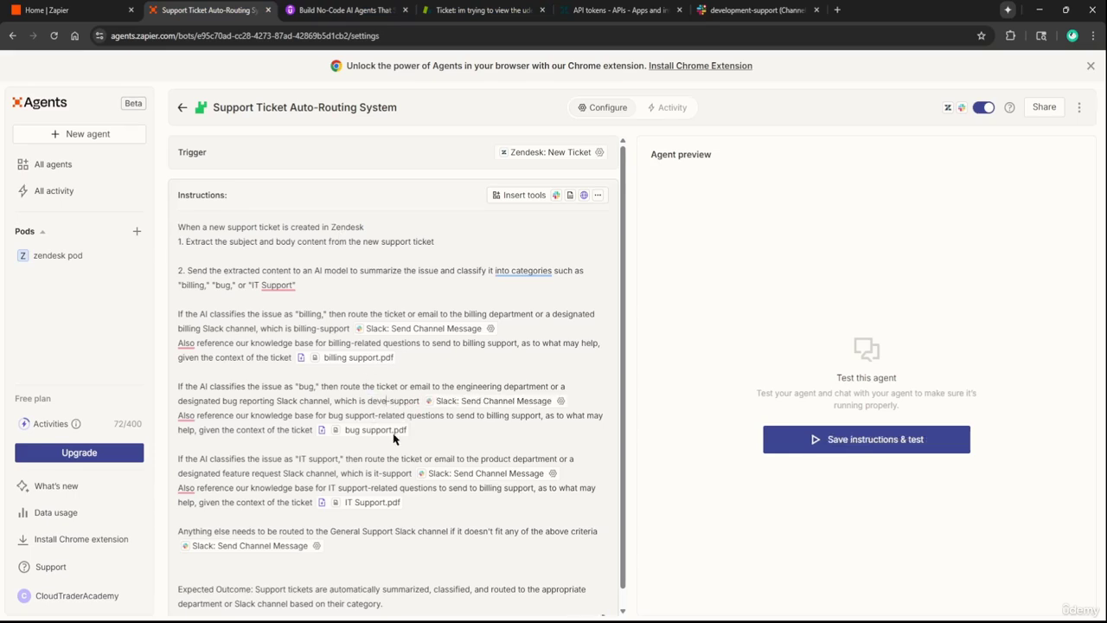
type("lopment")
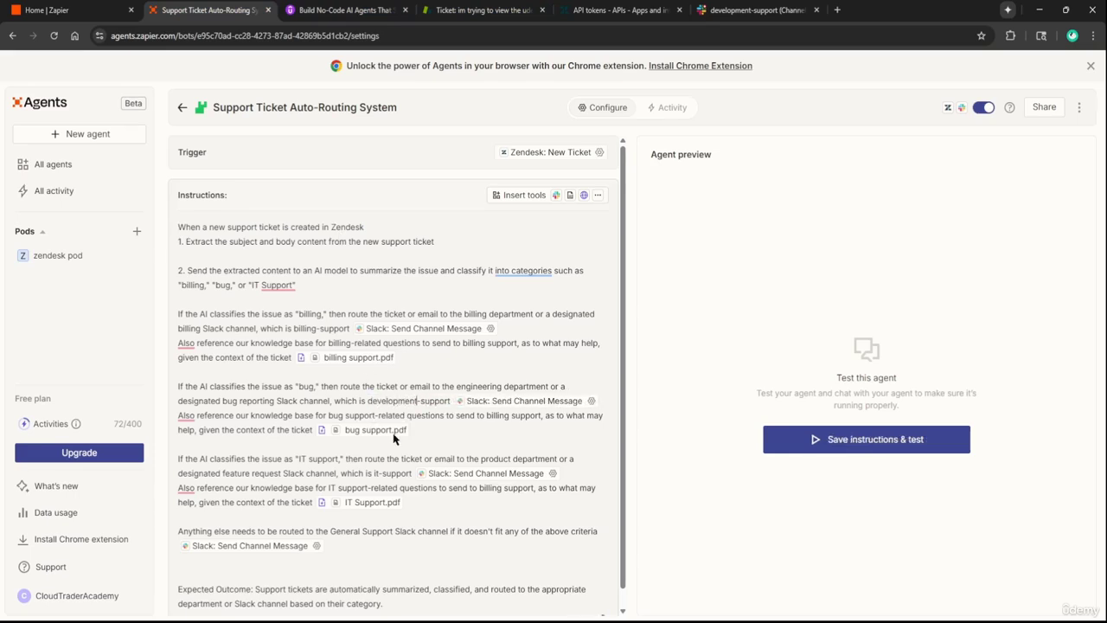
double_click(371, 396)
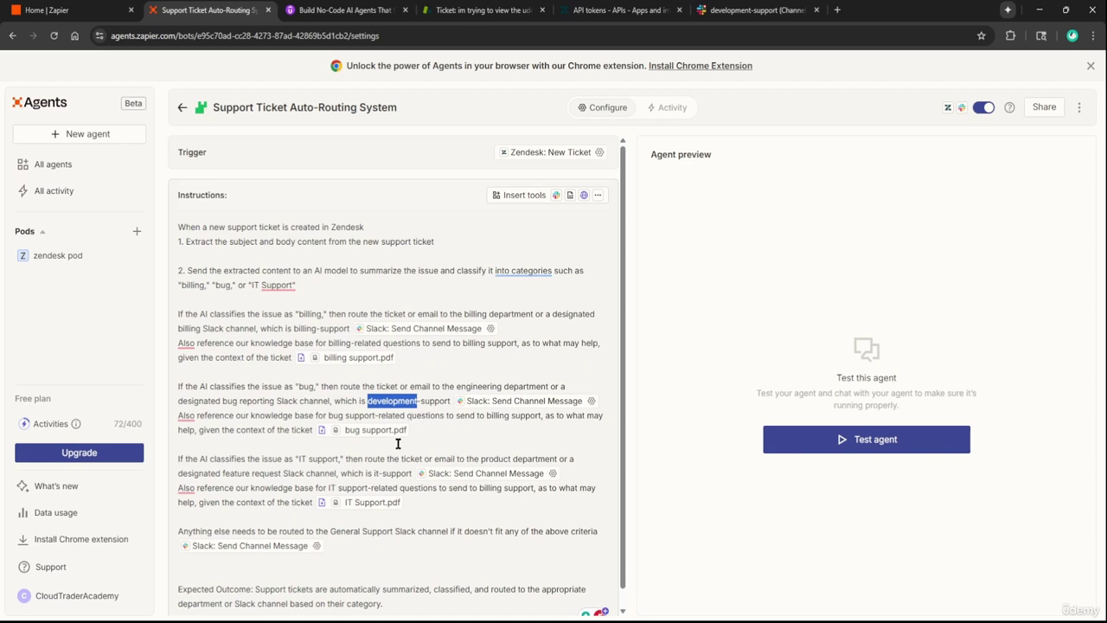
left_click(345, 9)
In the Udemy lecture description, change bug-support to development-support and space the channel names from 'Slack'
scroll(623, 358, "up", 2)
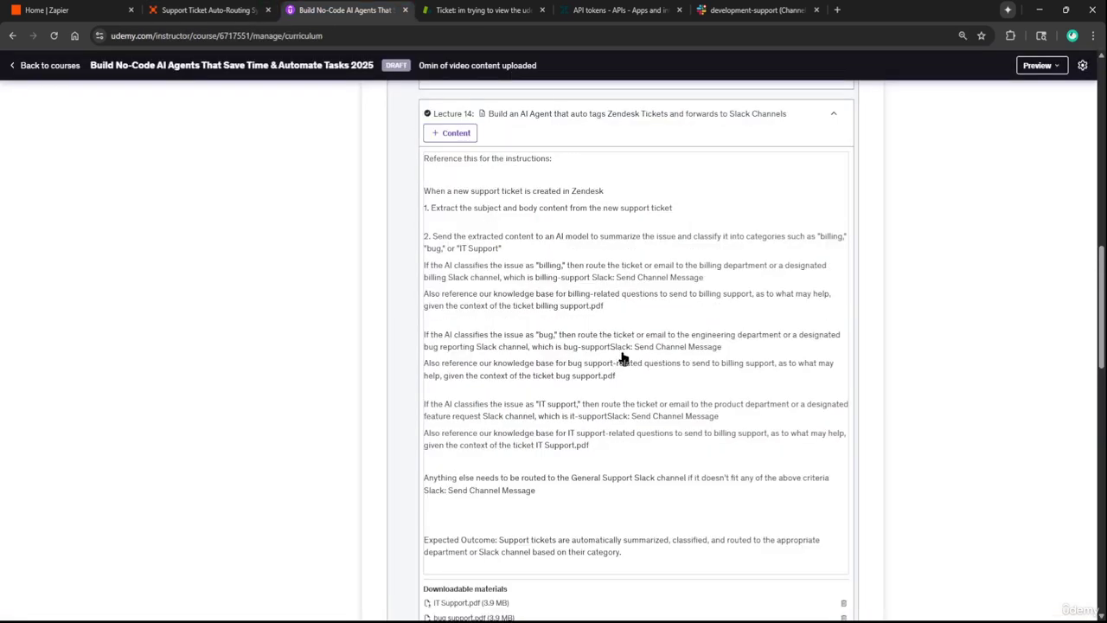
left_click(580, 356)
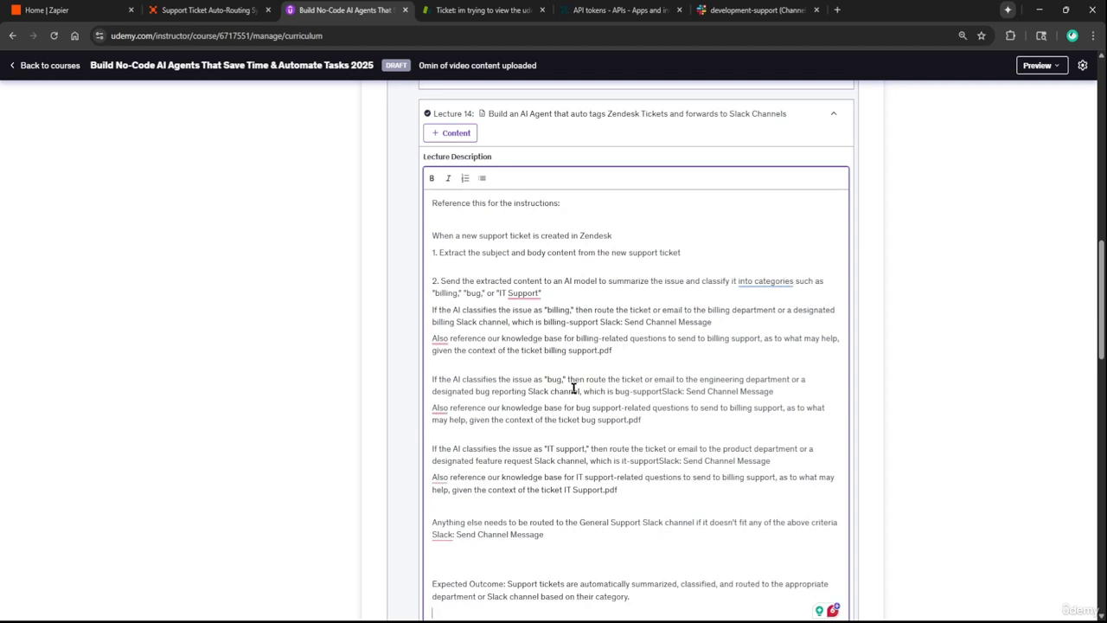
double_click(625, 391)
type("development")
left_click(697, 391)
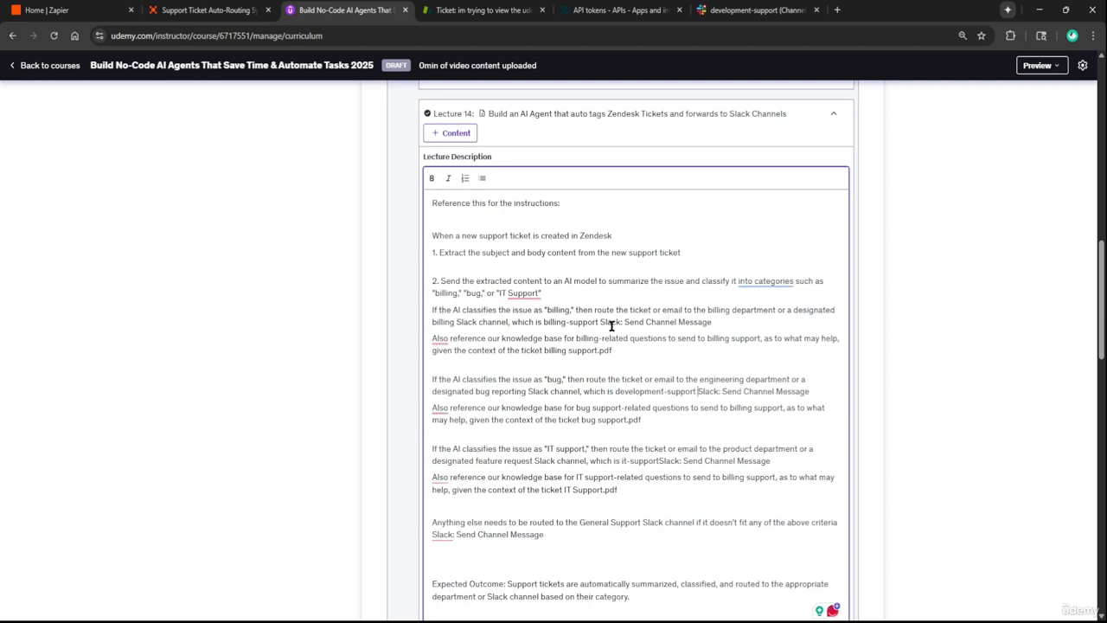
left_click(660, 461)
scroll(637, 516, "down", 2)
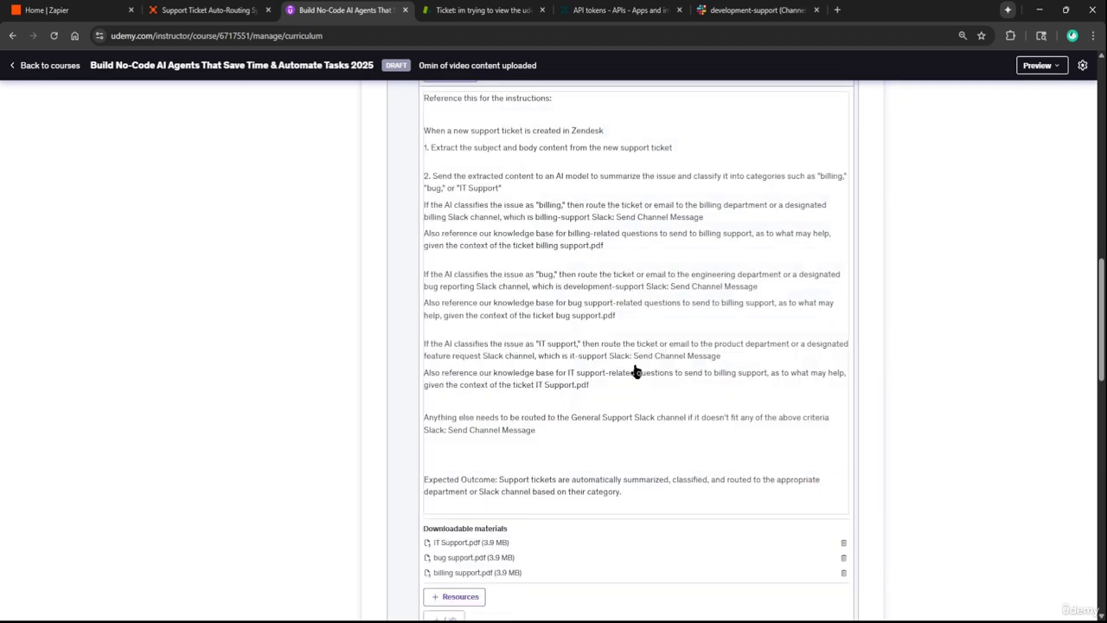
key("ctrl+shift+Tab")
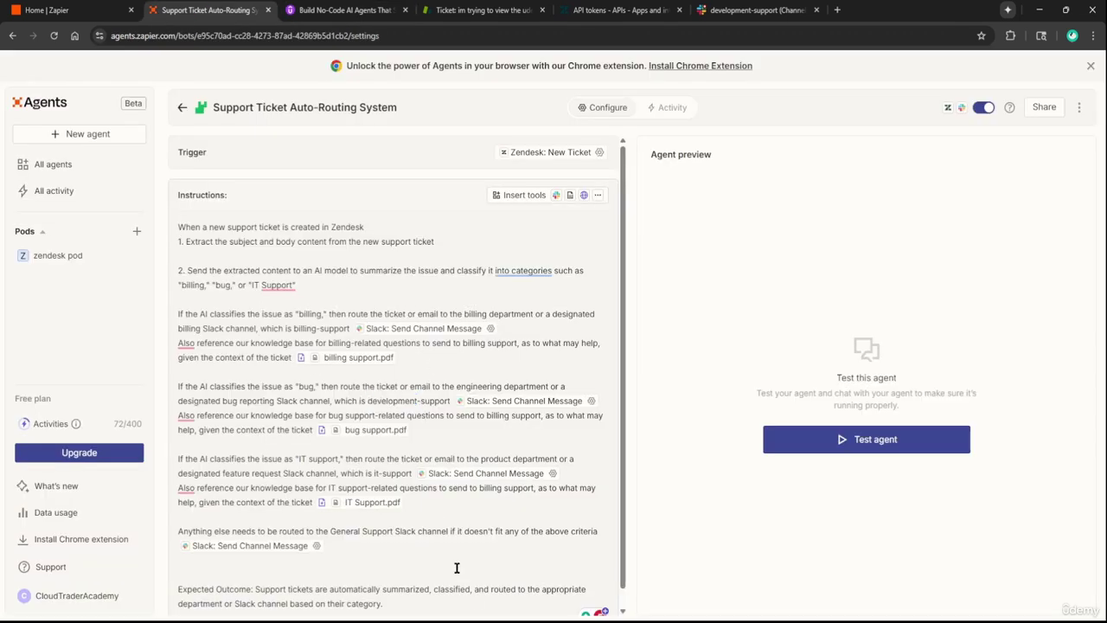
Check Slack's development-support and it-support channels, finding it-support empty, then return to Zapier Agents
key("ctrl+Tab")
key("ctrl+Tab")
key("ctrl+Tab")
key("ctrl+Tab")
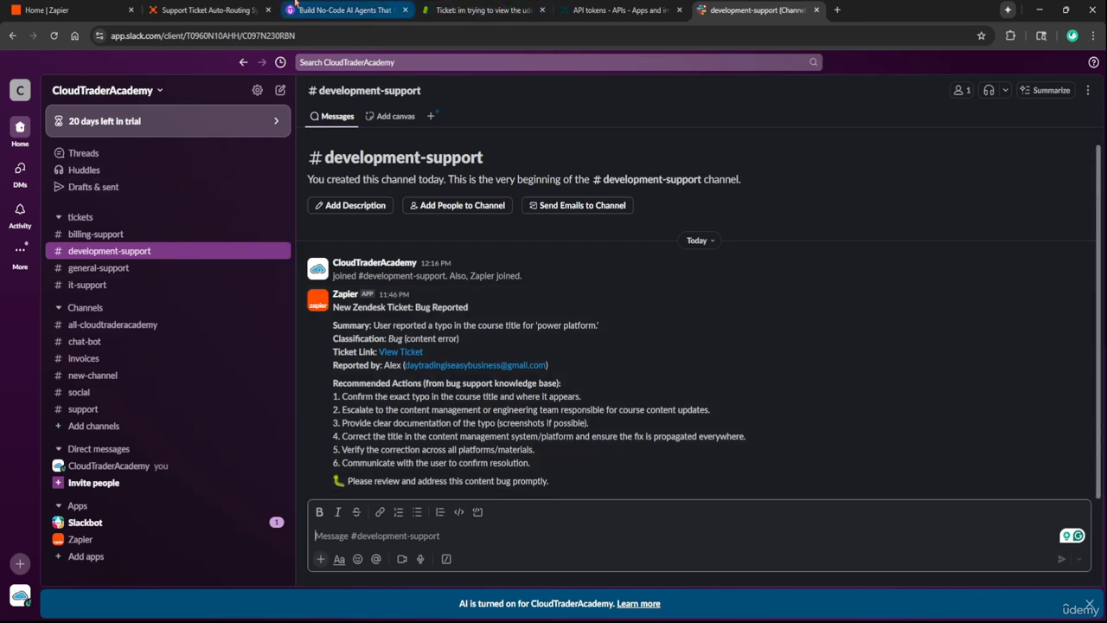
left_click(151, 287)
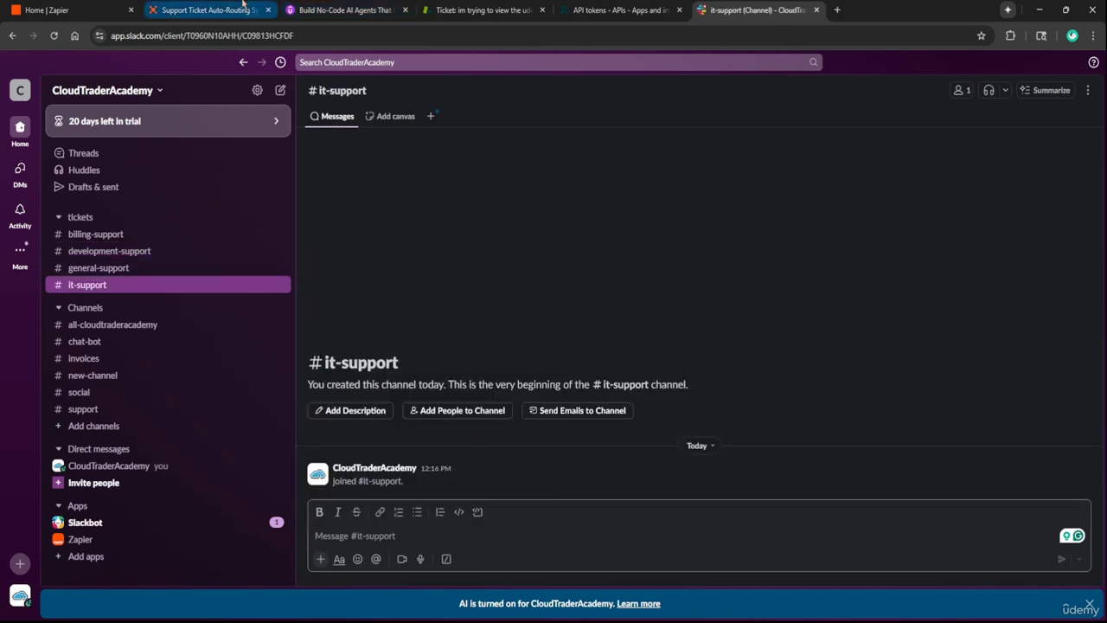
left_click(243, 9)
Open the in-progress Support Ticket Auto-Classifier run from All activity, then recheck Slack's it-support channel
left_click(56, 190)
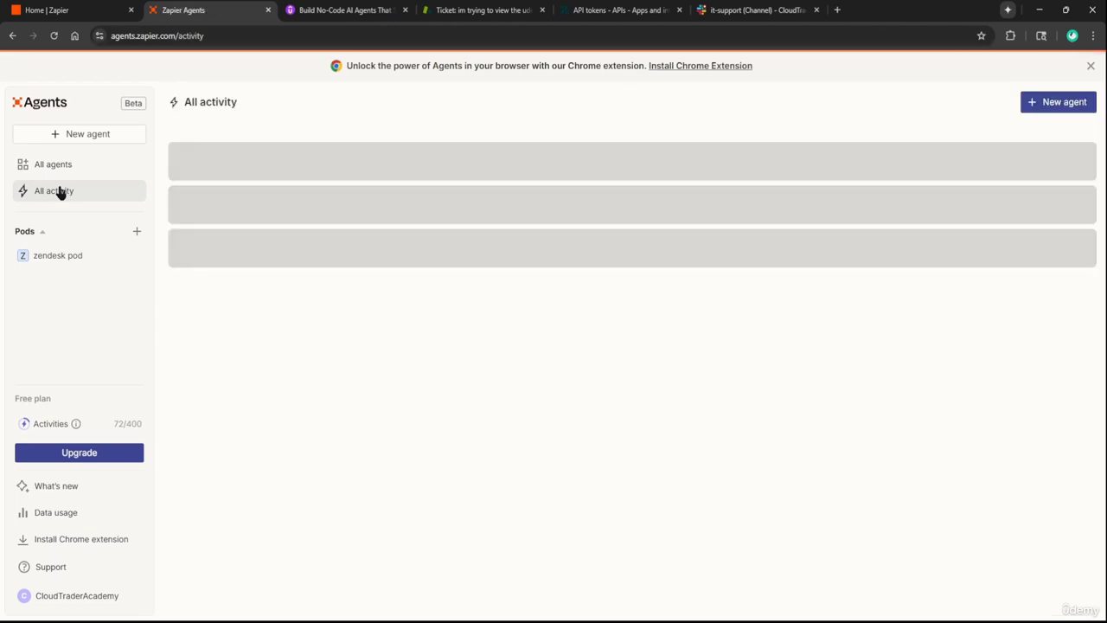
scroll(554, 501, "down", 3)
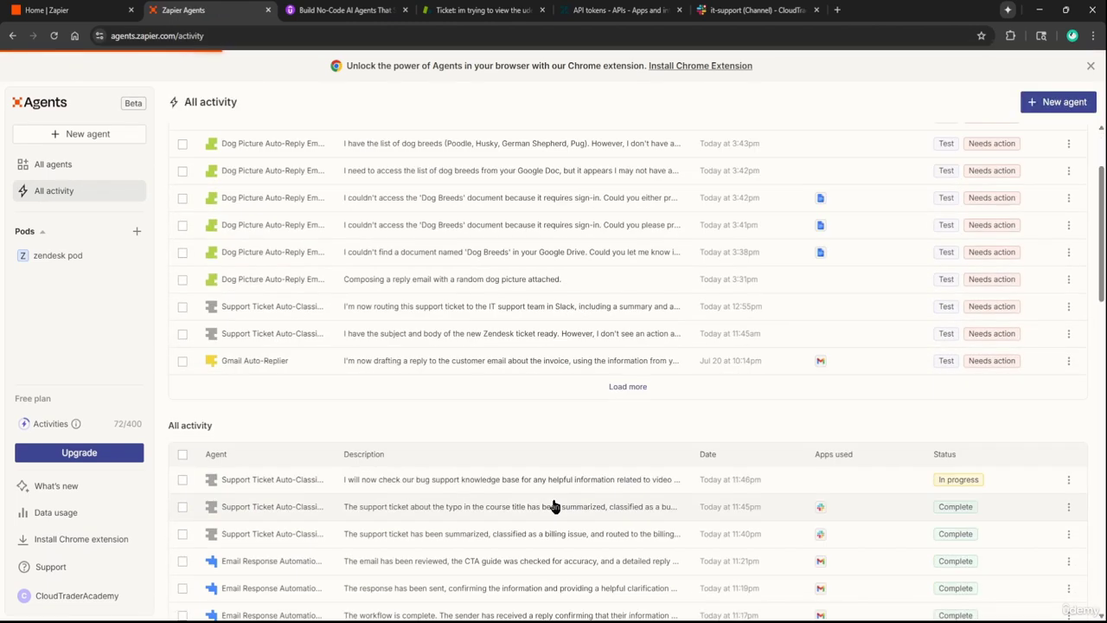
left_click(547, 489)
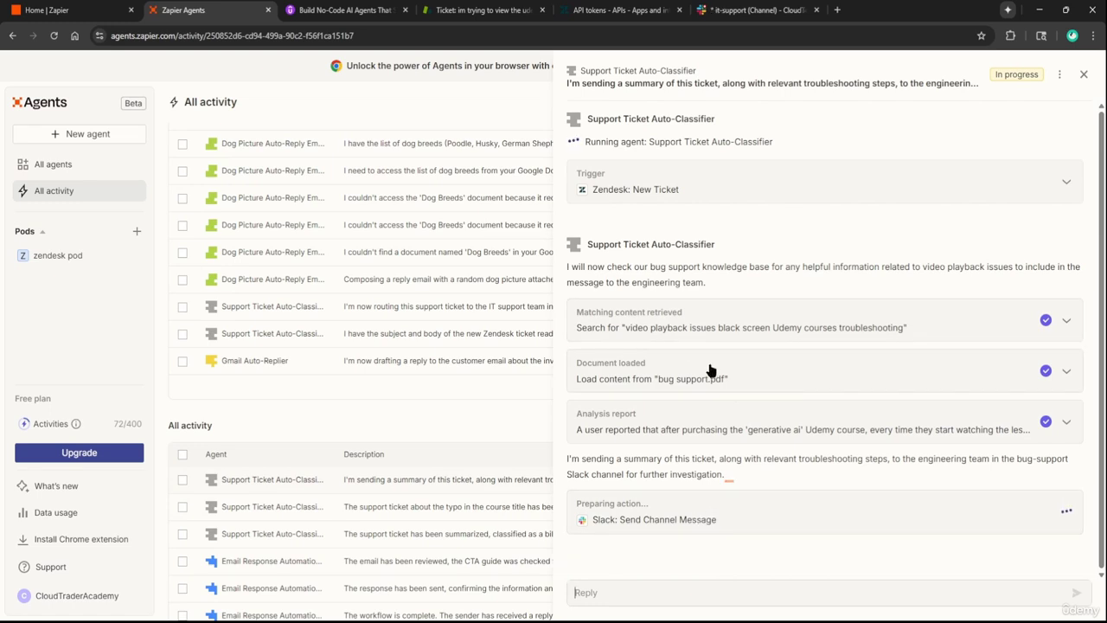
left_click(752, 10)
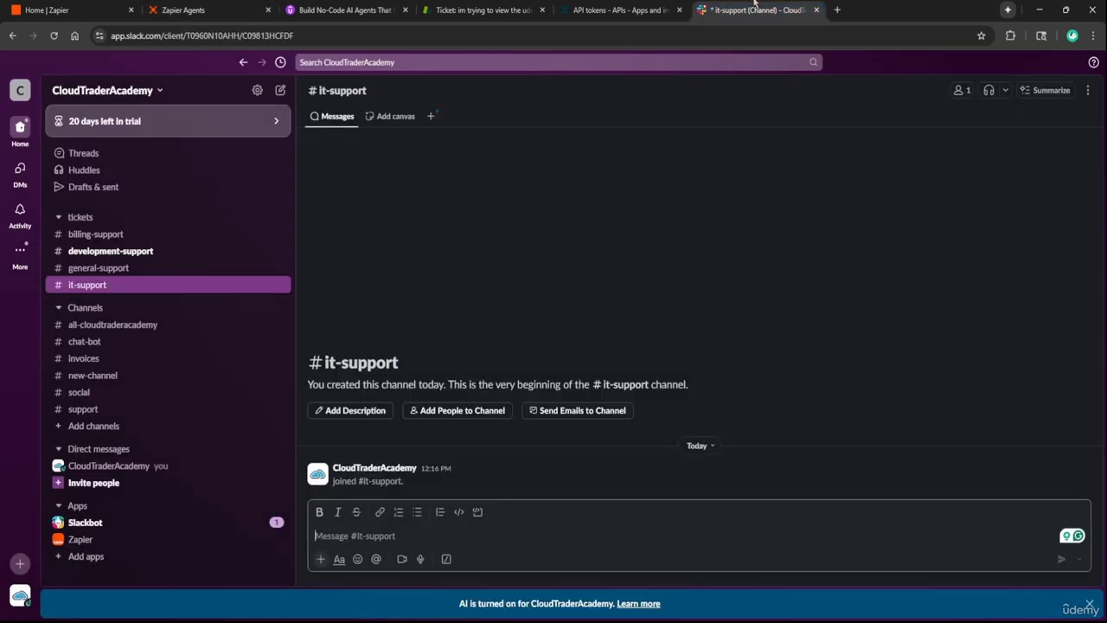
Confirm the 'Video Playback Issue (Black Screen)' ticket post in #development-support, then return to Zapier Agents
left_click(165, 253)
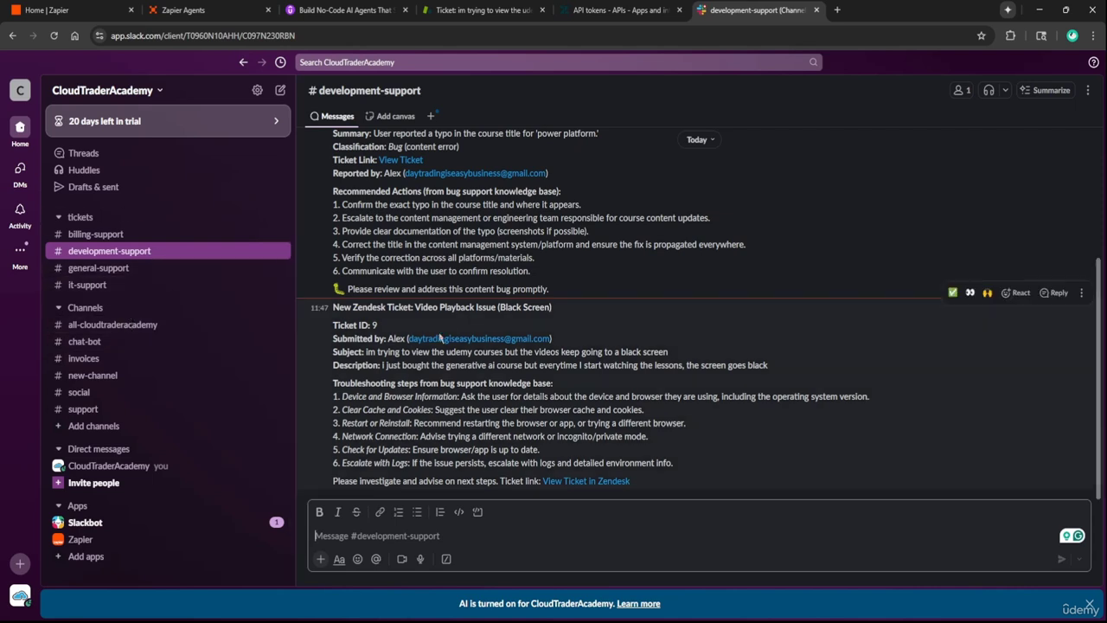
scroll(499, 328, "up", 3)
scroll(500, 328, "down", 2)
scroll(500, 328, "down", 1)
left_click(192, 9)
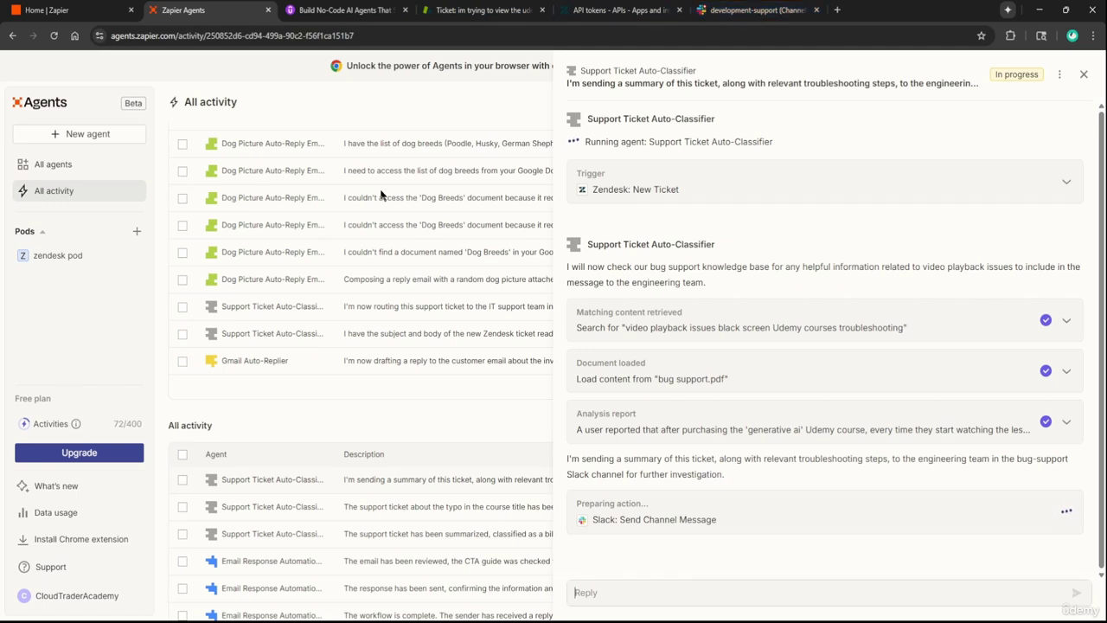
Show the All agents list, recheck Slack and Zendesk ticket #9, then return to the agents list
left_click(68, 164)
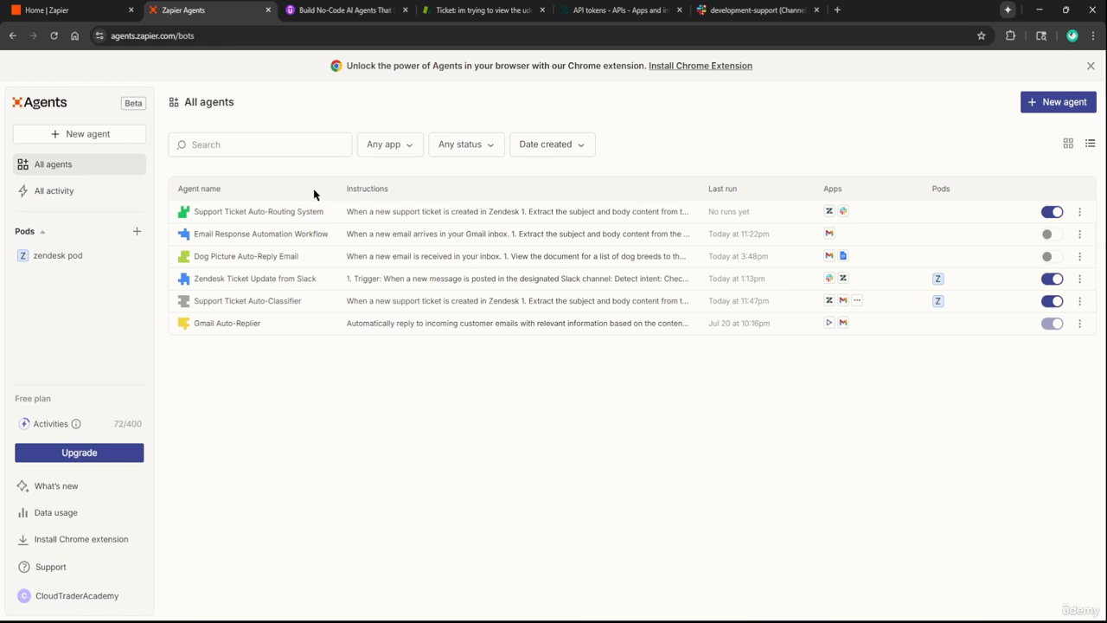
left_click(753, 10)
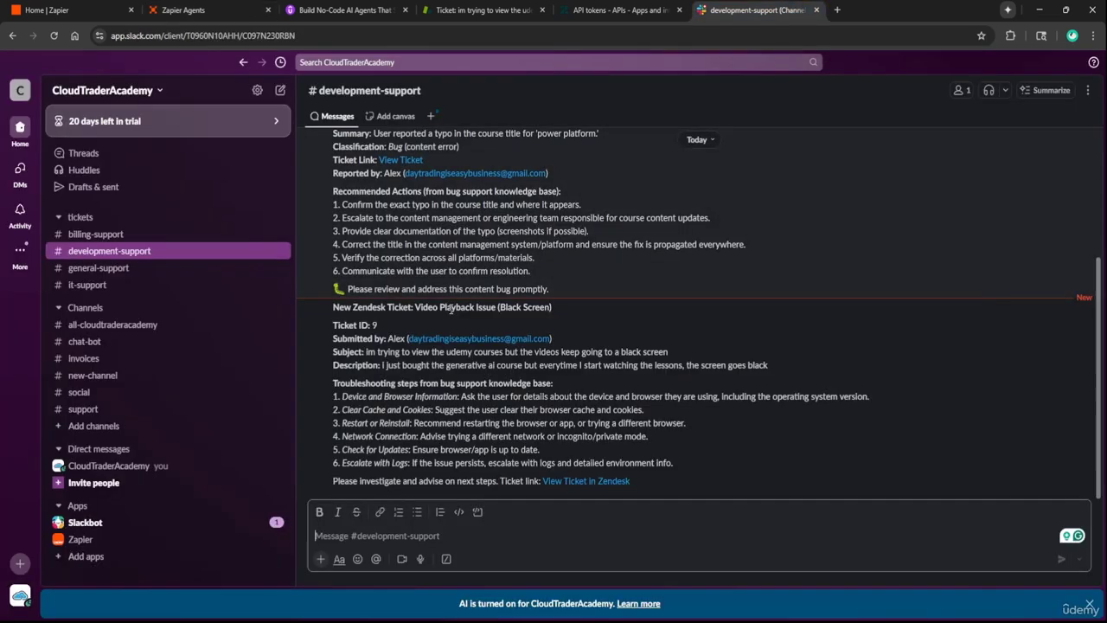
left_click(469, 545)
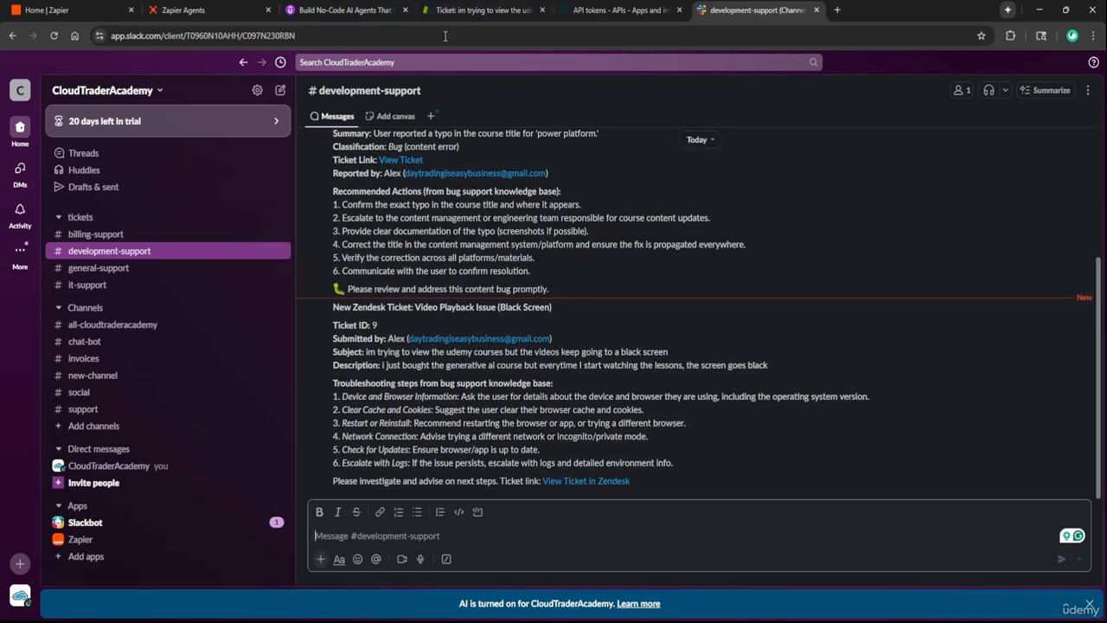
left_click(485, 11)
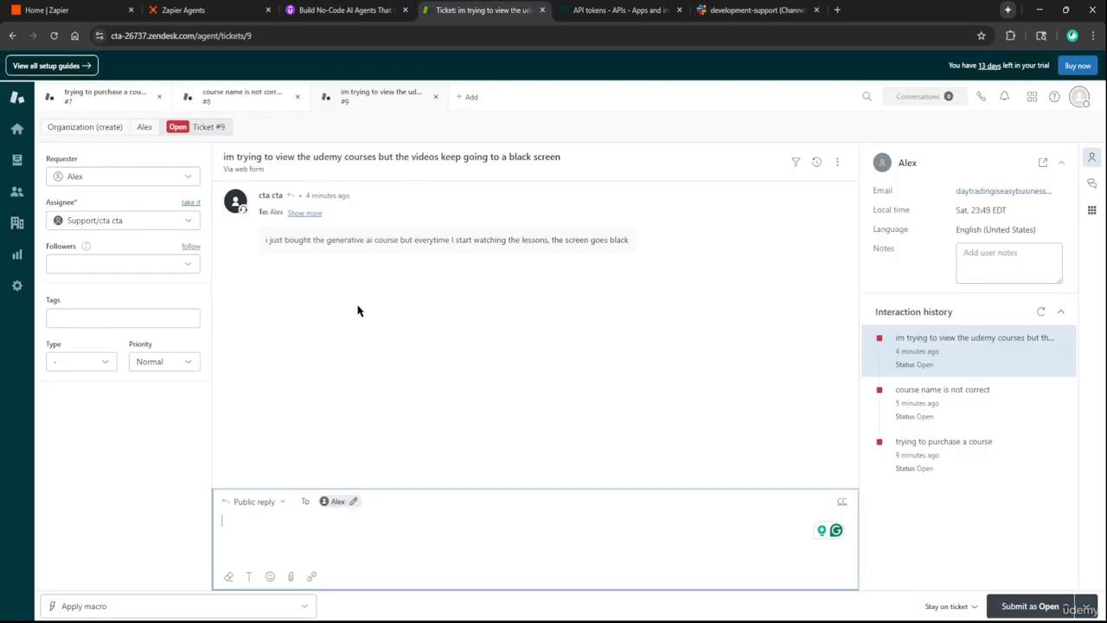
key("ctrl+2")
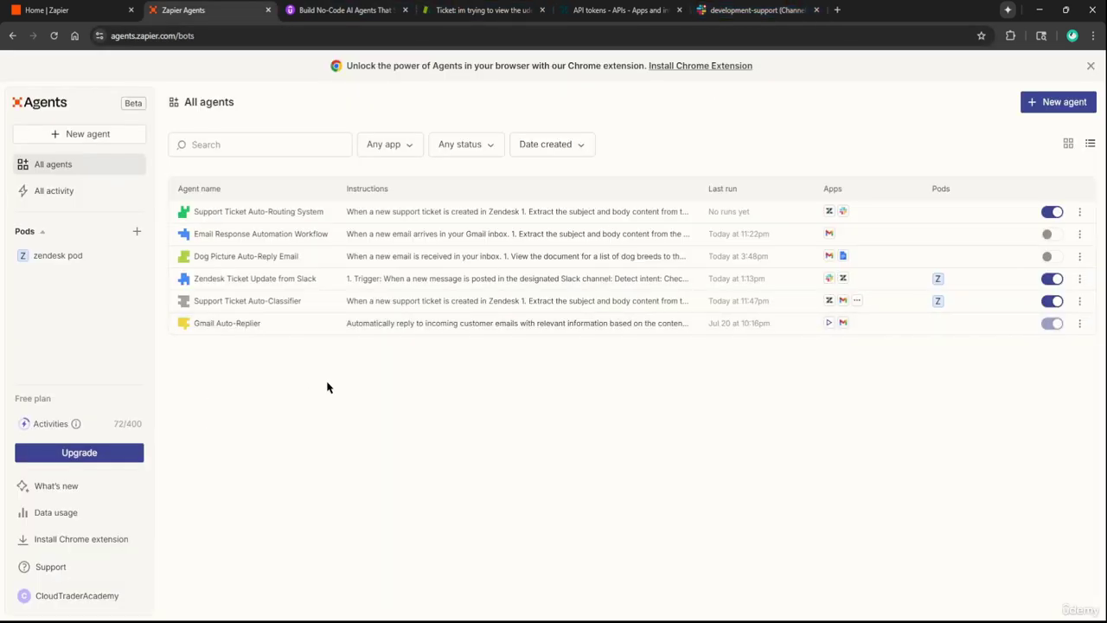